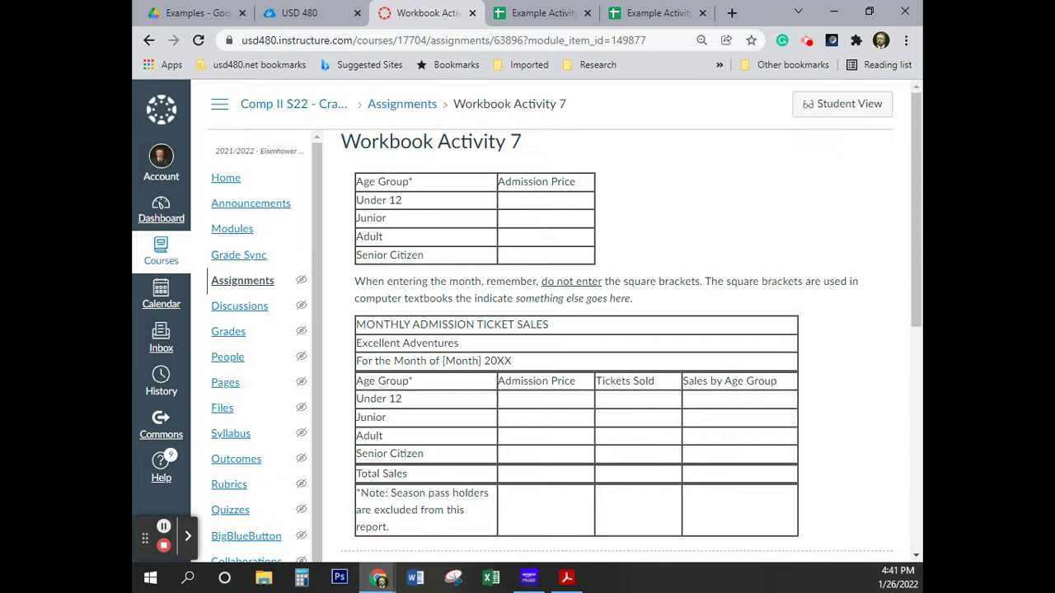
- Switch to the Example Activity 3 spreadsheet and copy the ticket sales report in range A1:D13
click(378, 579)
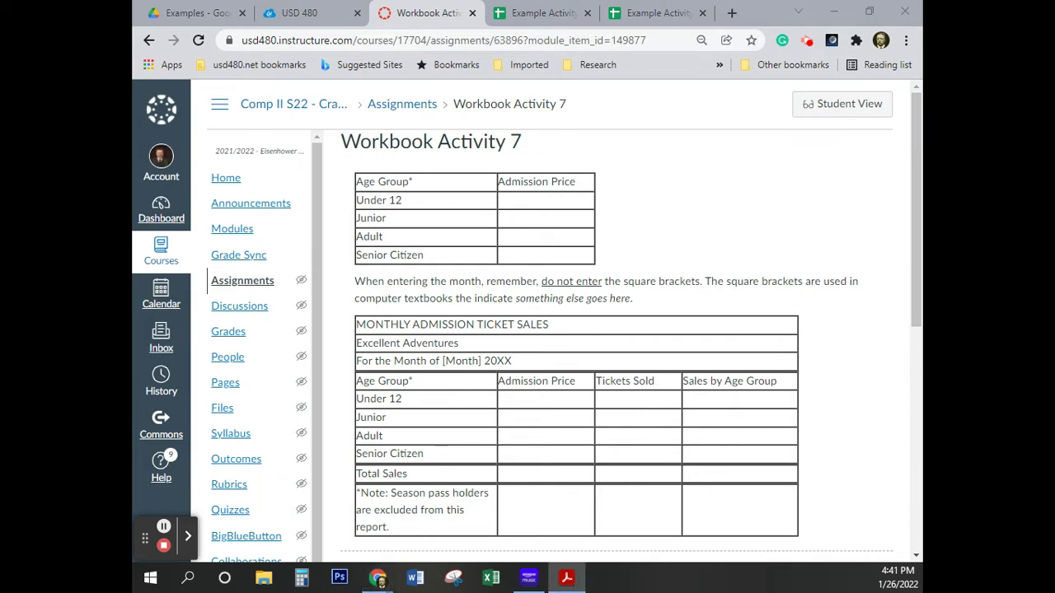
click(536, 23)
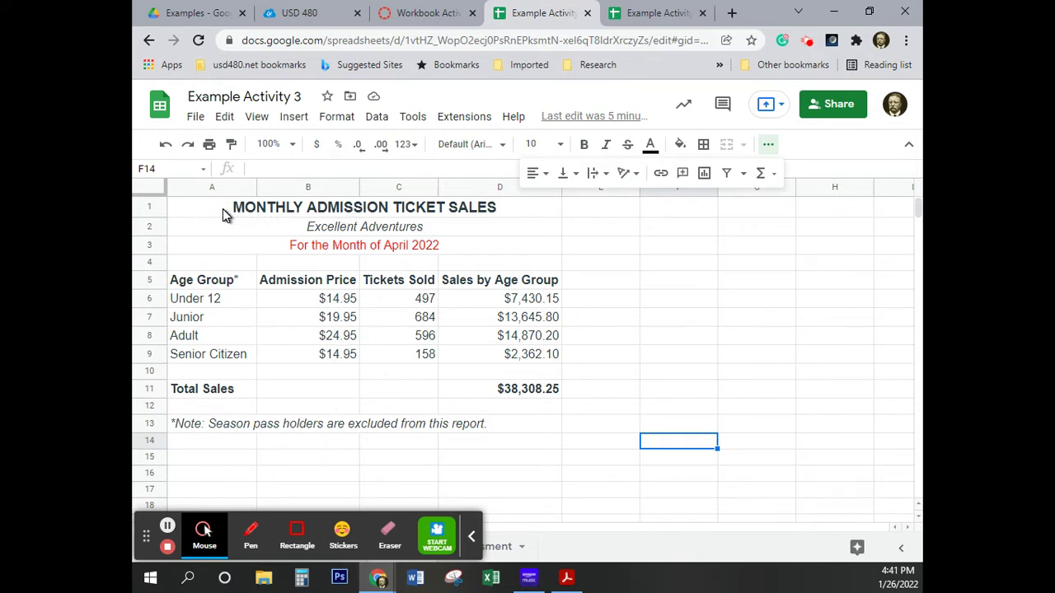
drag(222, 214, 525, 434)
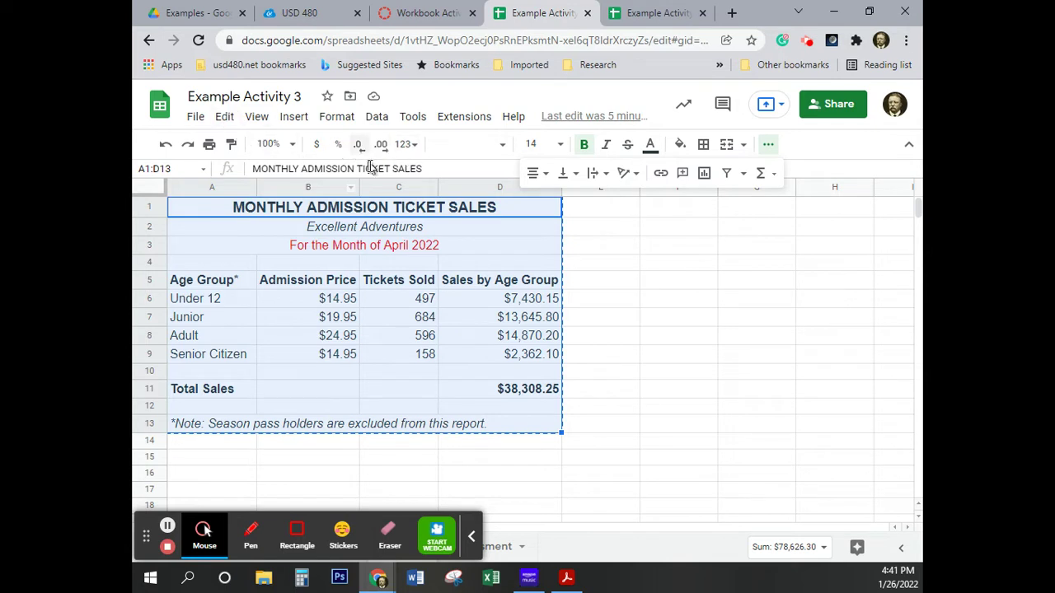
click(394, 259)
right_click(394, 258)
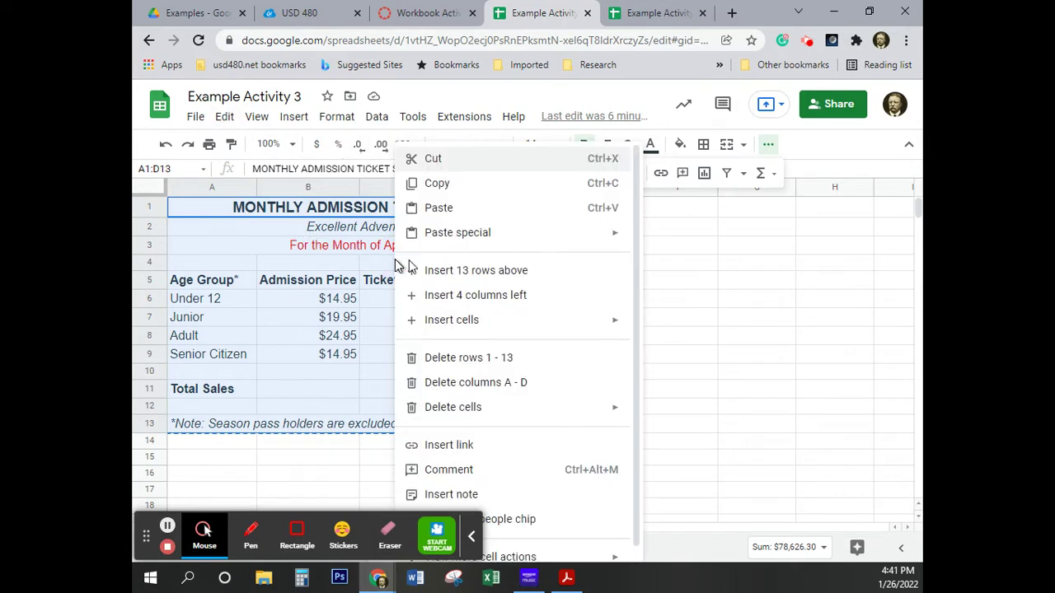
click(224, 116)
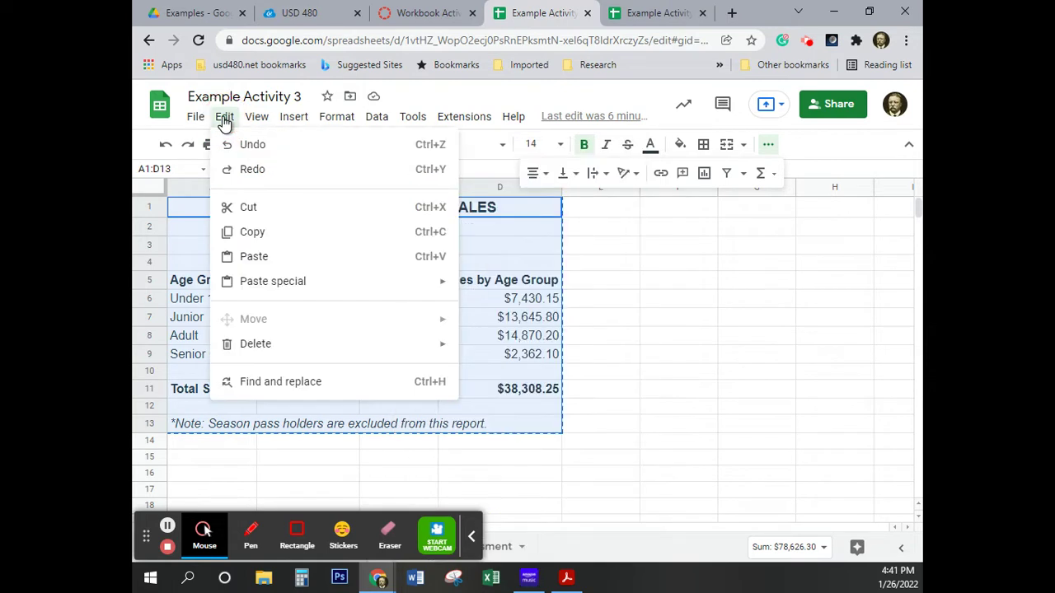
click(275, 238)
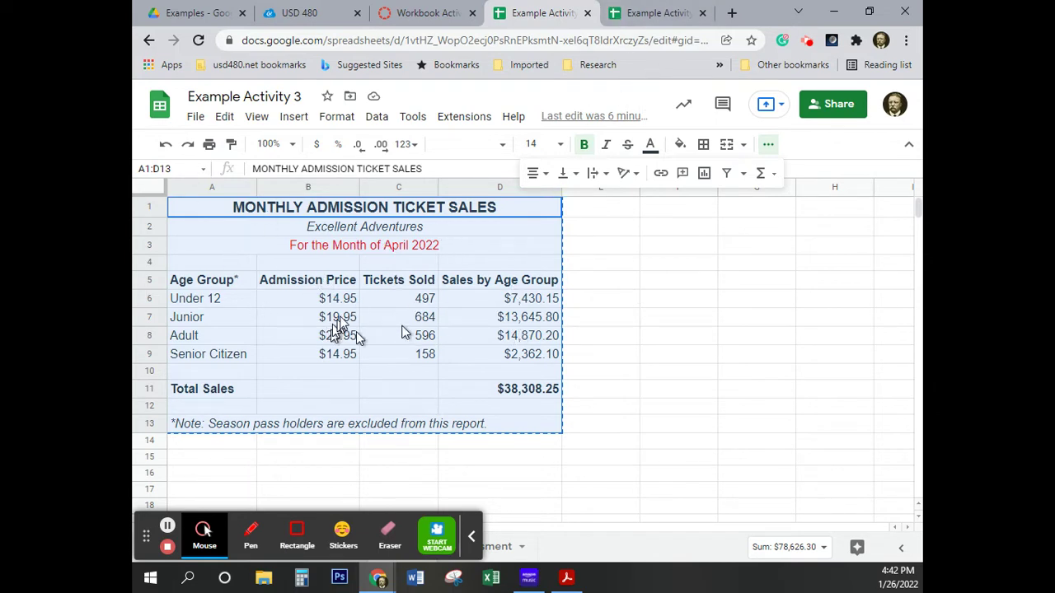
- Paste the copied report at cell A1 of the Example Activity 7 Video spreadsheet and close Example Activity 3
click(651, 12)
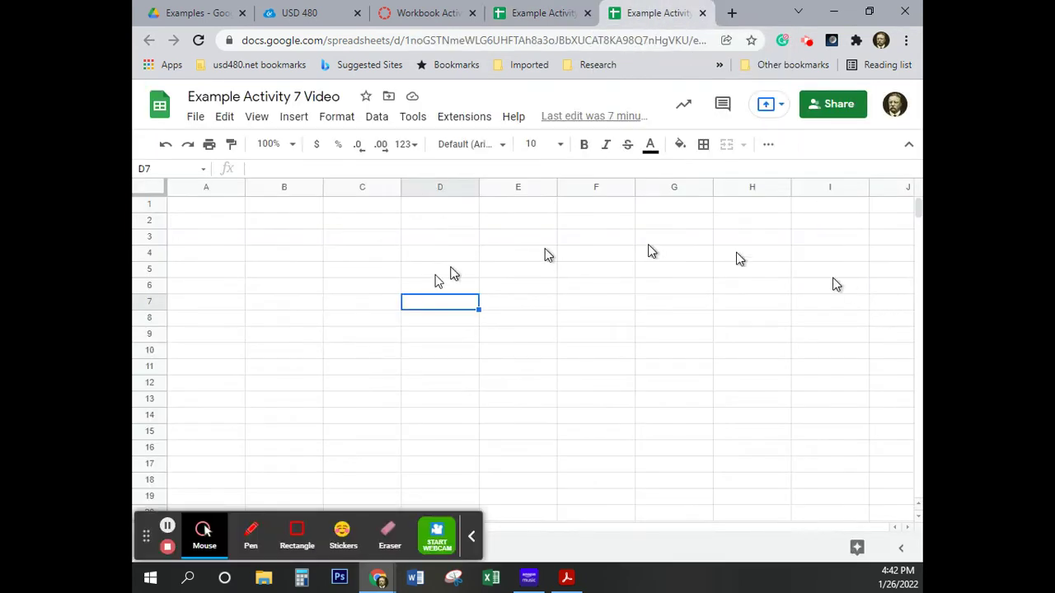
click(473, 540)
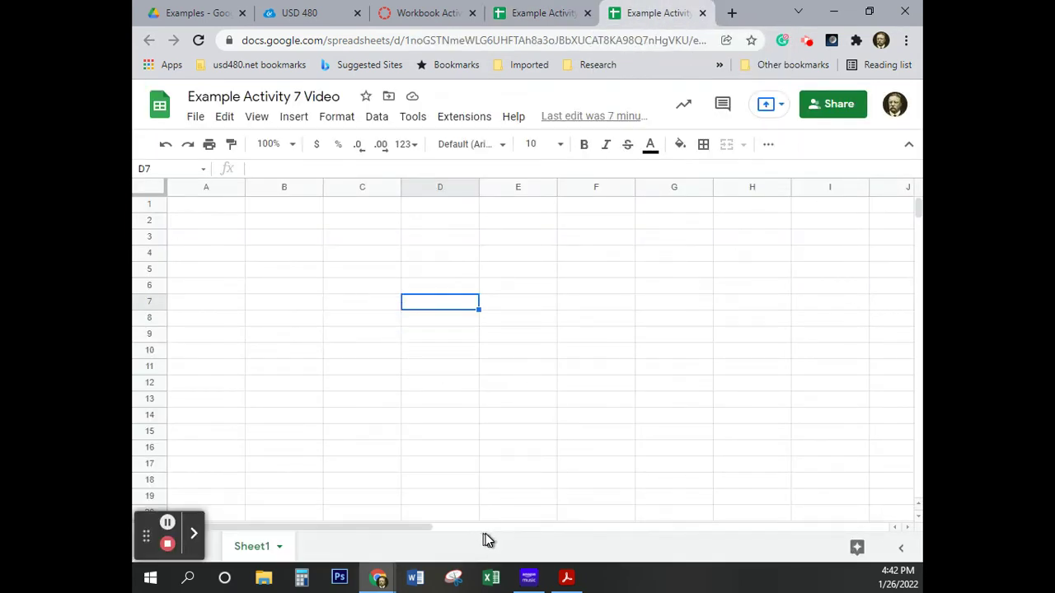
click(205, 206)
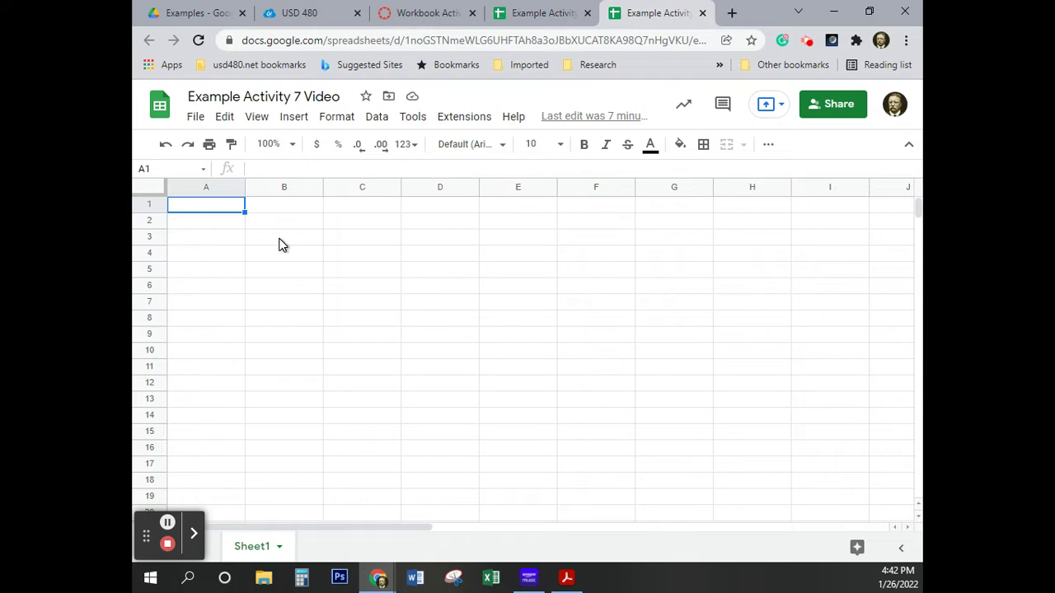
key(ctrl+v)
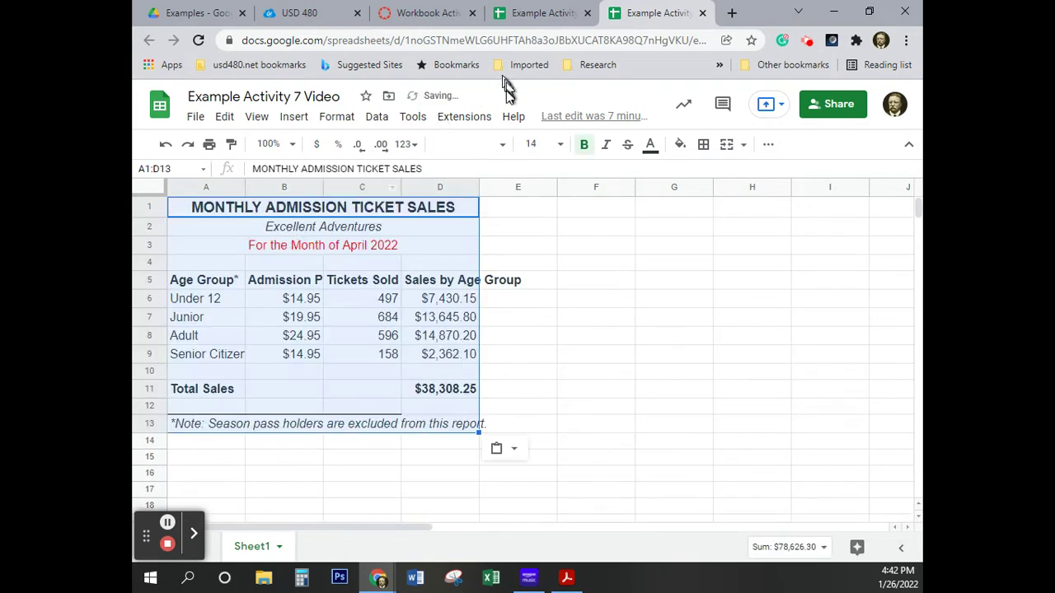
click(587, 14)
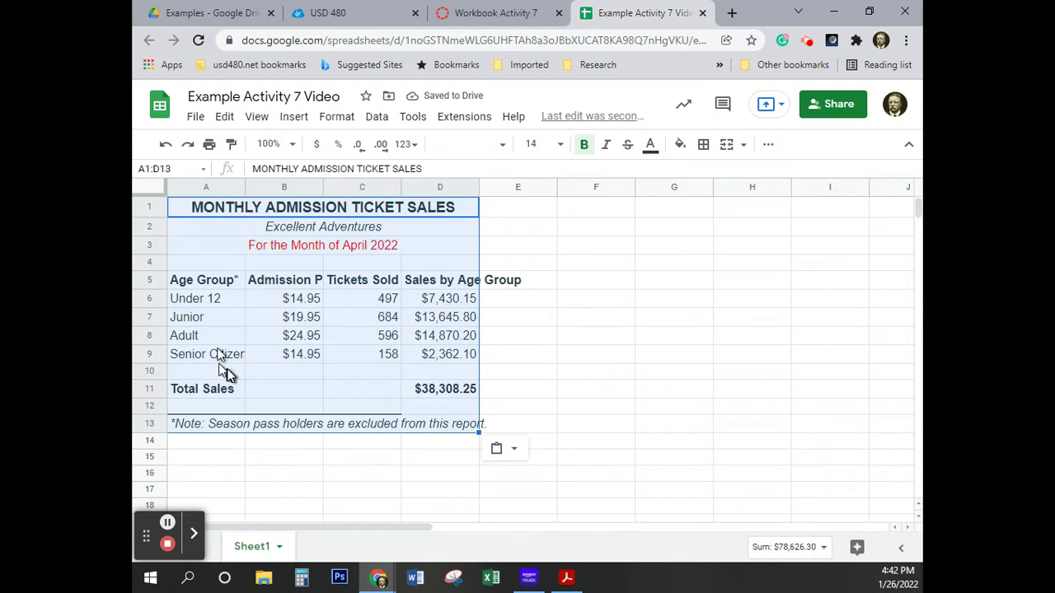
- Widen columns A through D so the age groups and column headings fit inside their cells
drag(244, 189, 260, 189)
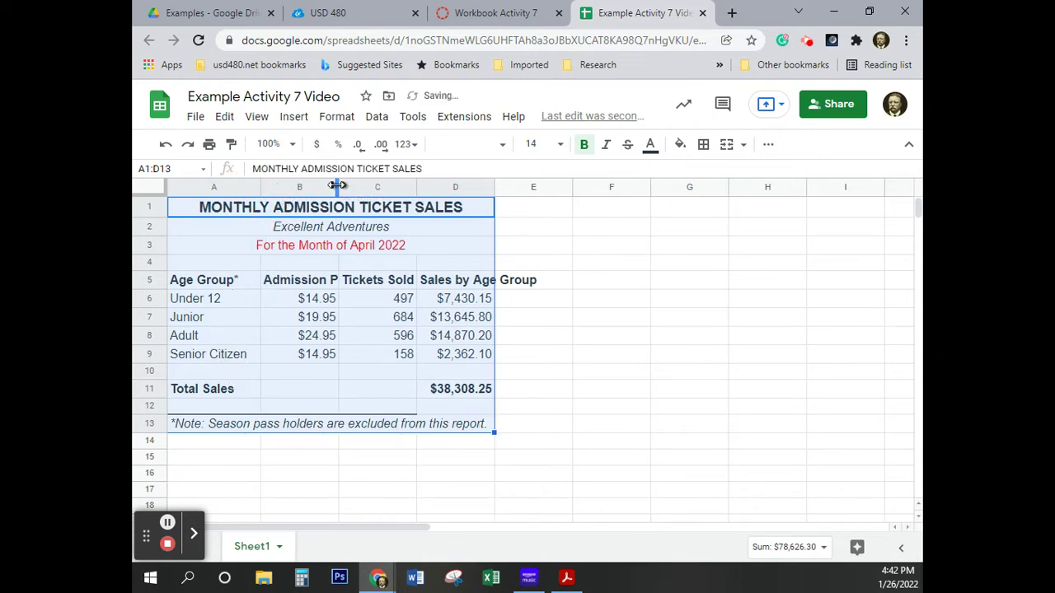
drag(336, 185, 363, 185)
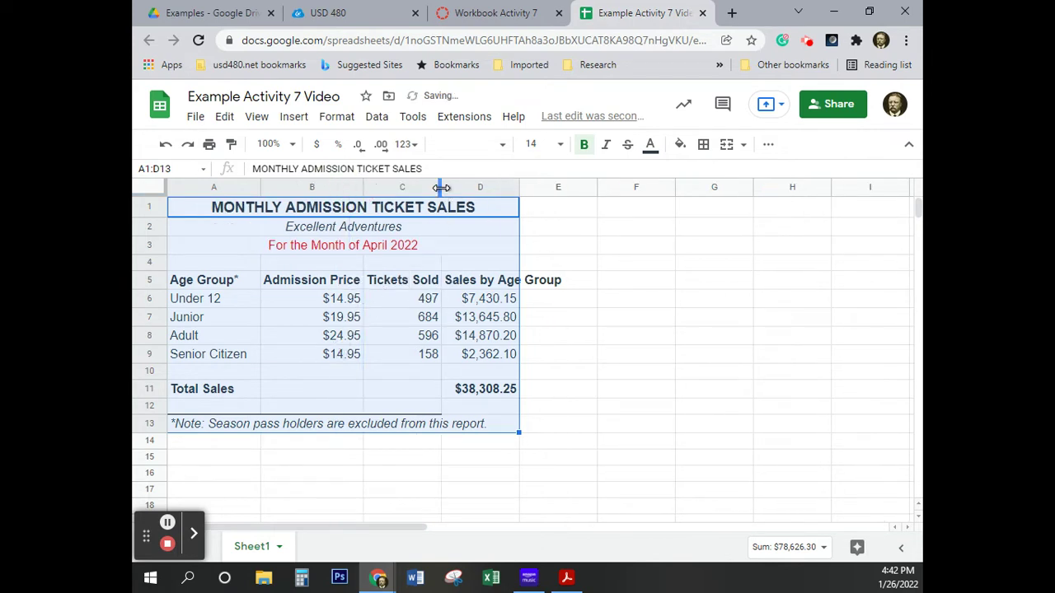
drag(441, 188, 442, 188)
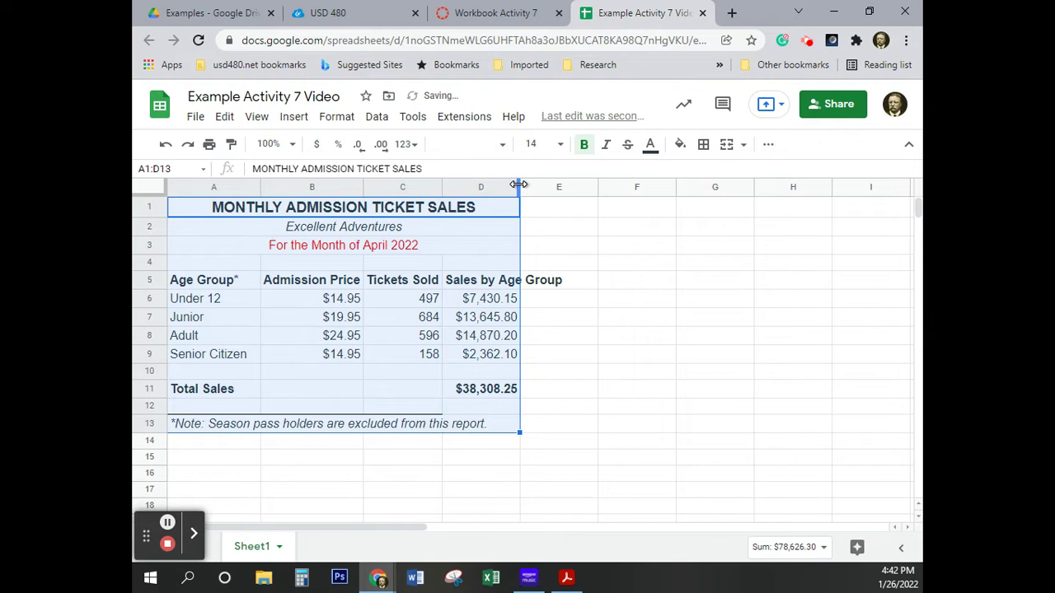
drag(518, 184, 565, 186)
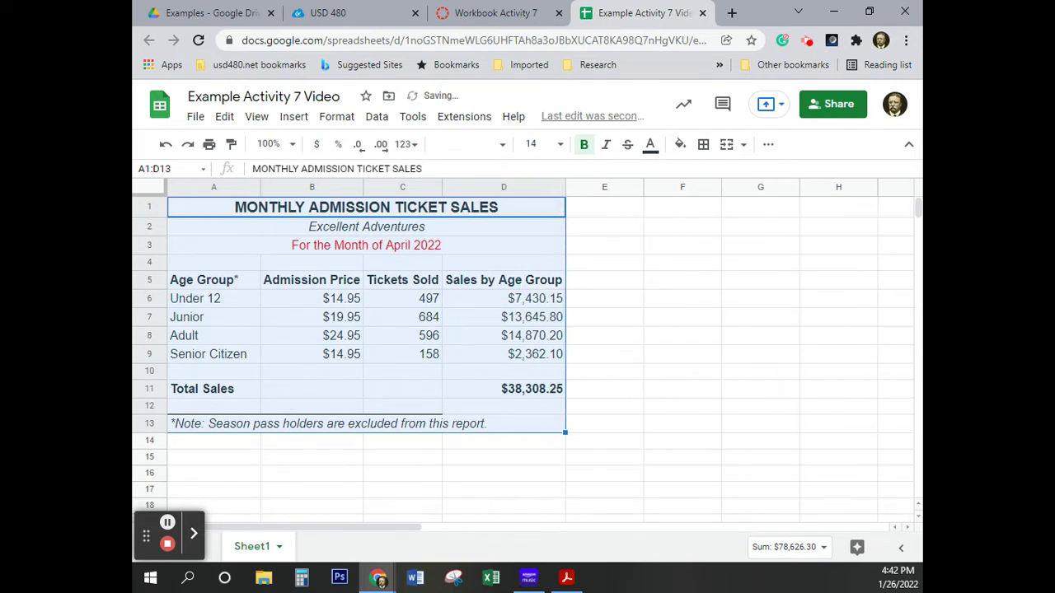
- Rename Sheet1 as April
double_click(252, 547)
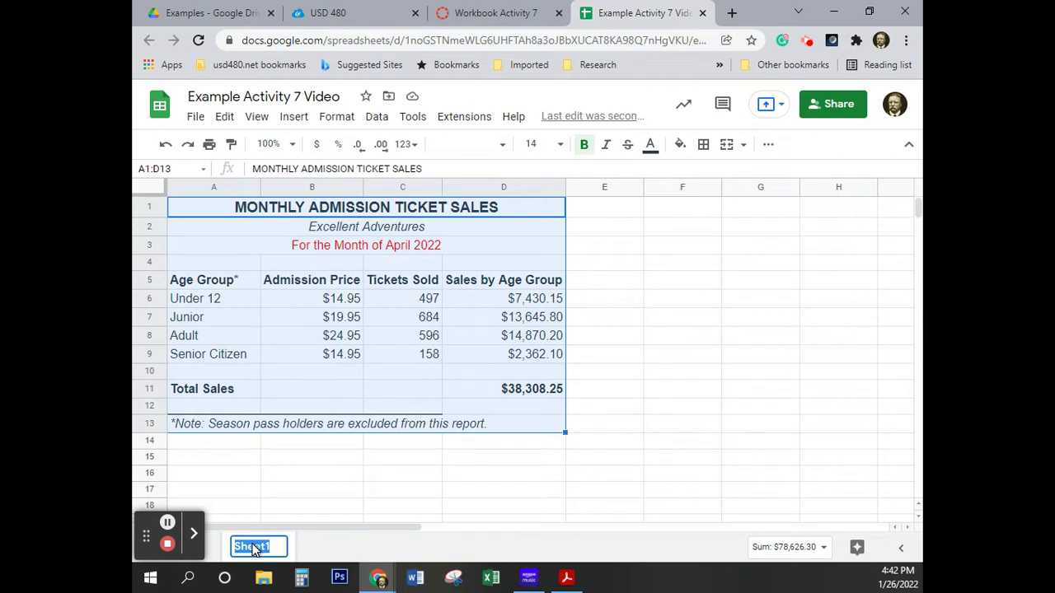
text(A)
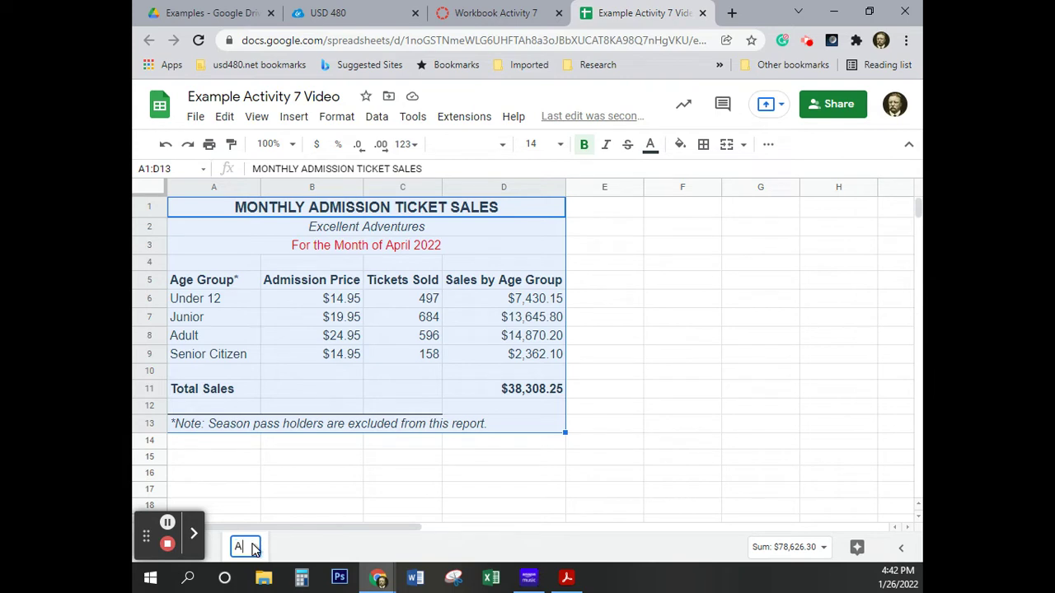
text(pril)
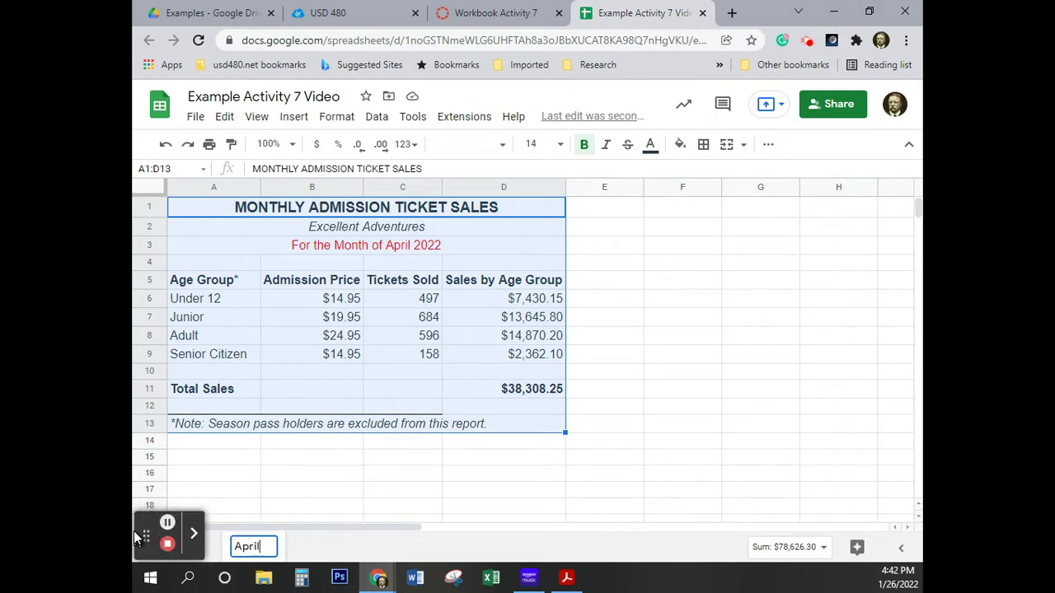
drag(148, 537, 859, 485)
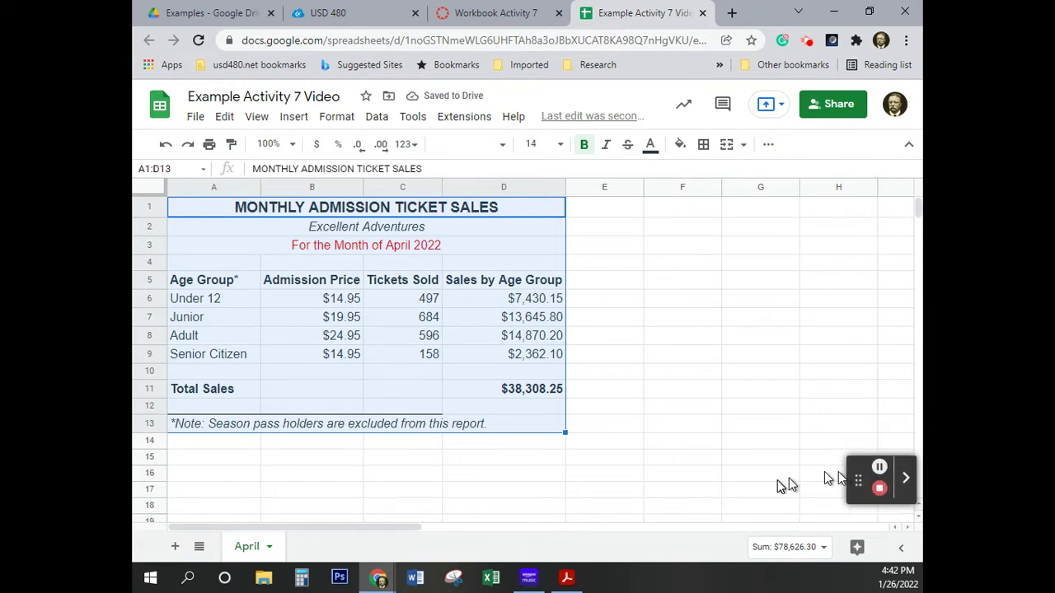
- Add a second sheet to the workbook and name it Admission Price
click(174, 547)
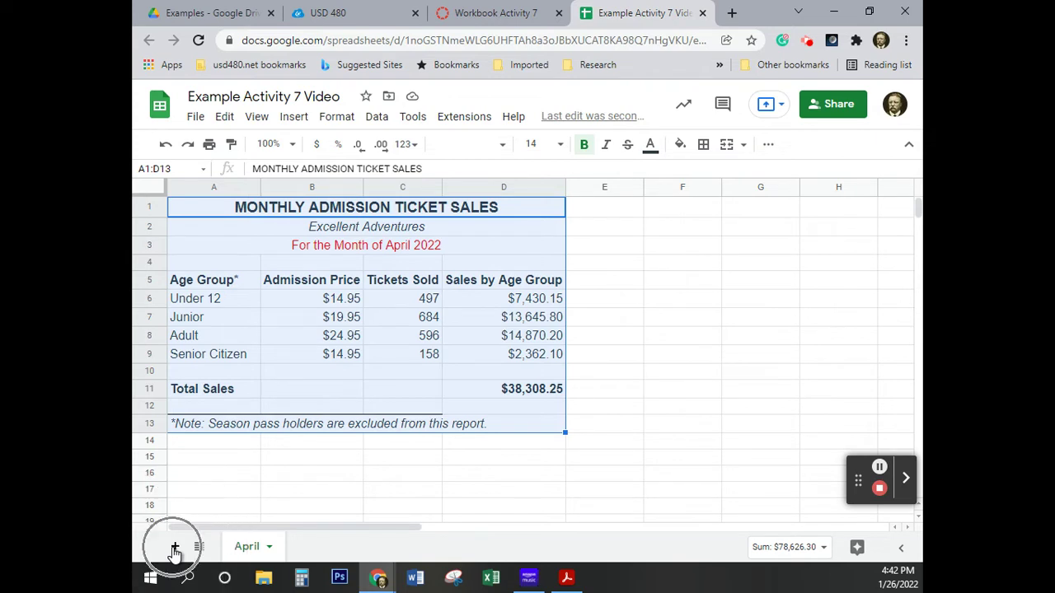
click(174, 547)
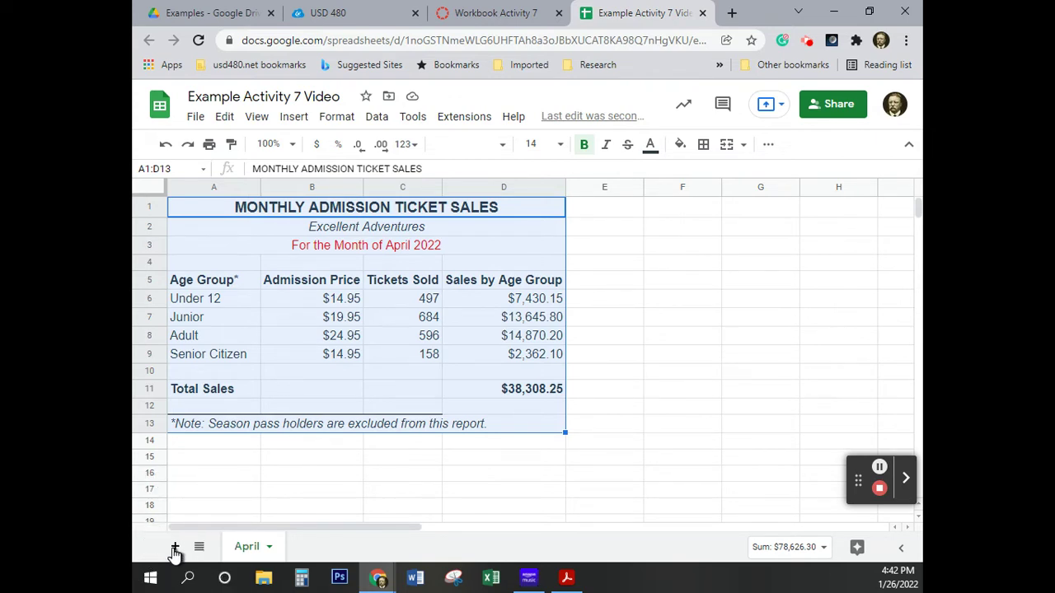
click(175, 548)
click(316, 548)
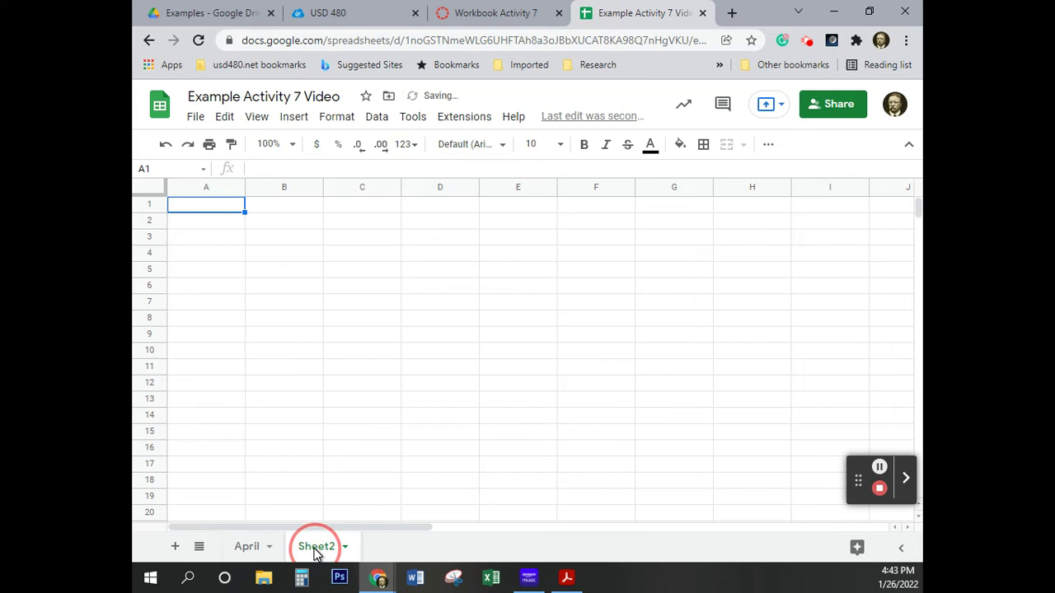
double_click(316, 548)
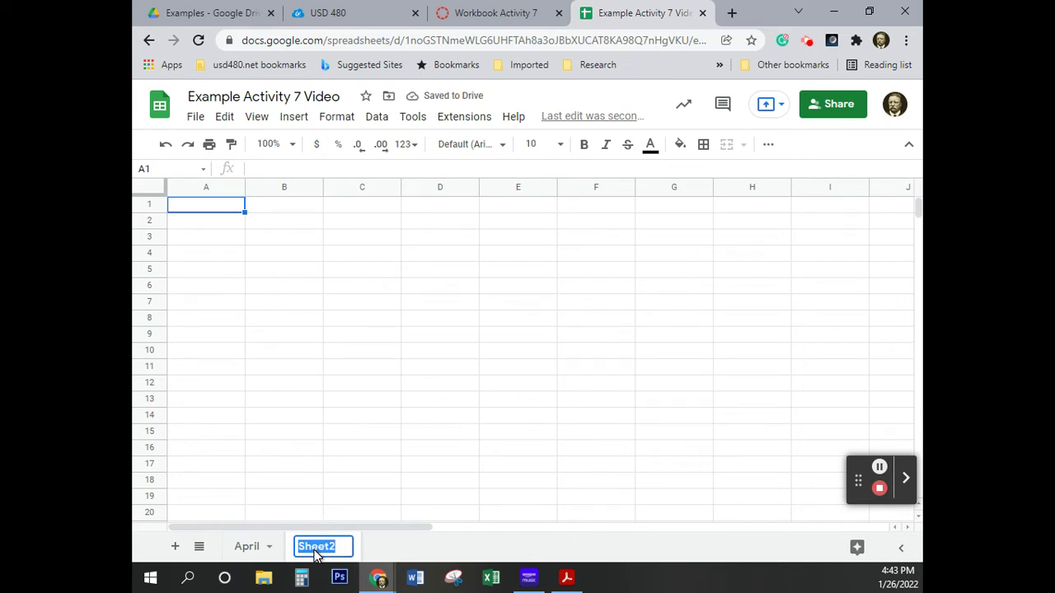
text(A)
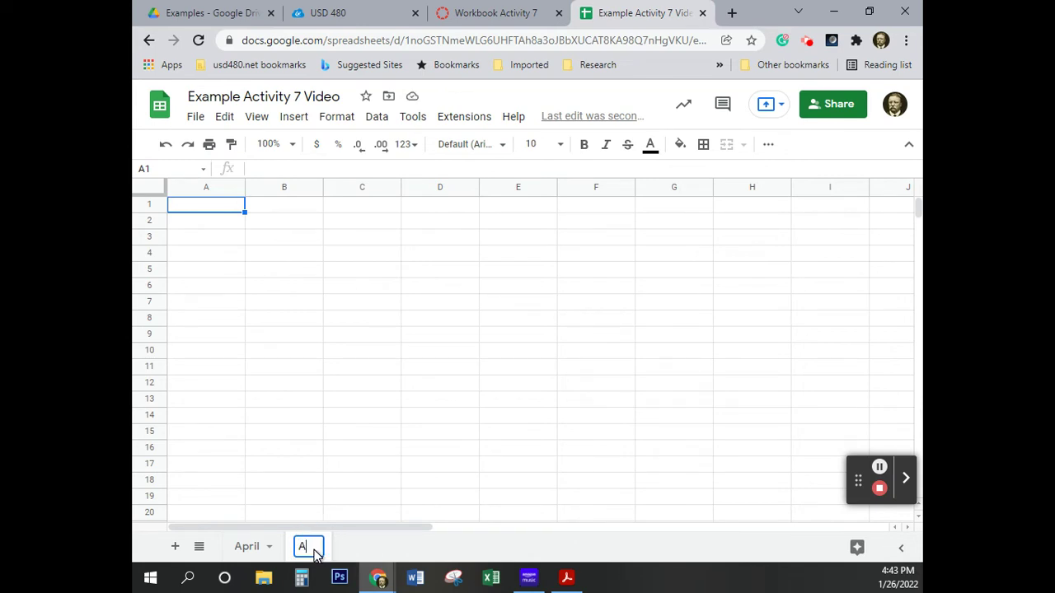
text(dmission Price)
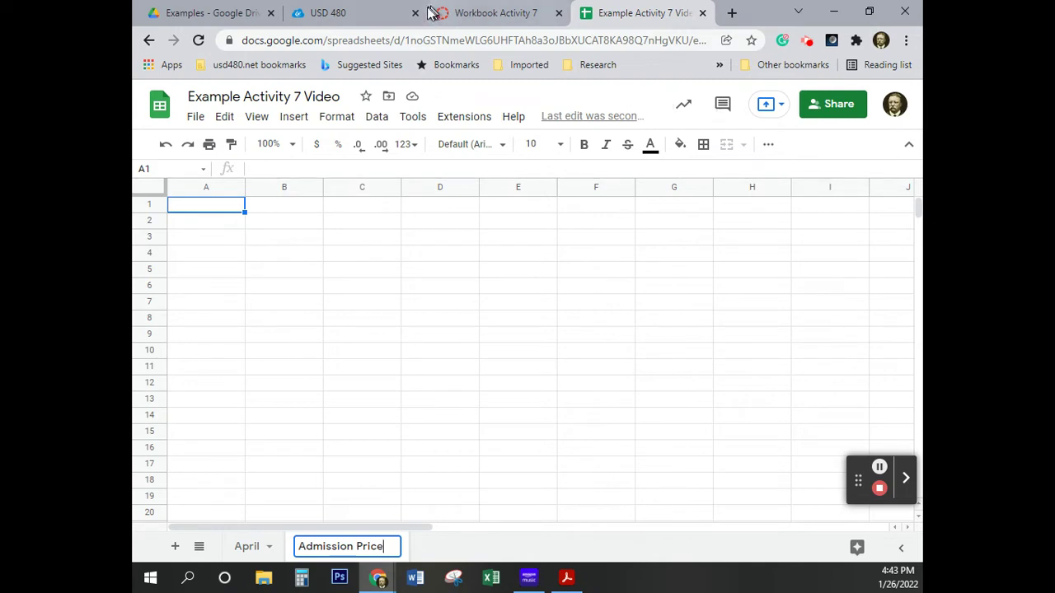
- Copy the Age Group and Admission Price table from the Workbook Activity 7 page into cell A1 of the Admission Price sheet
click(485, 14)
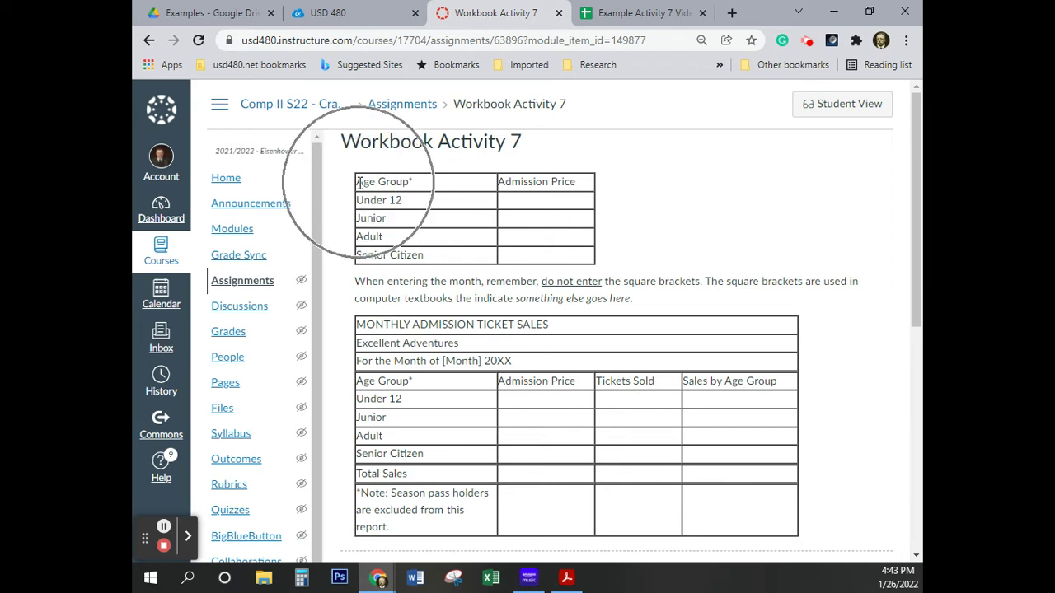
drag(359, 183, 543, 262)
key(ctrl+c)
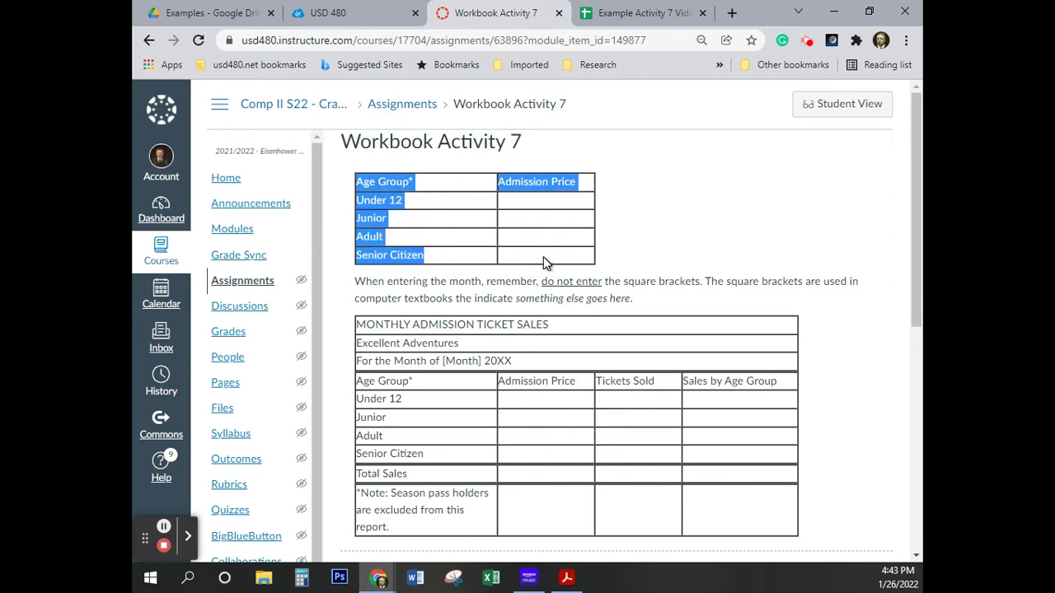
click(626, 13)
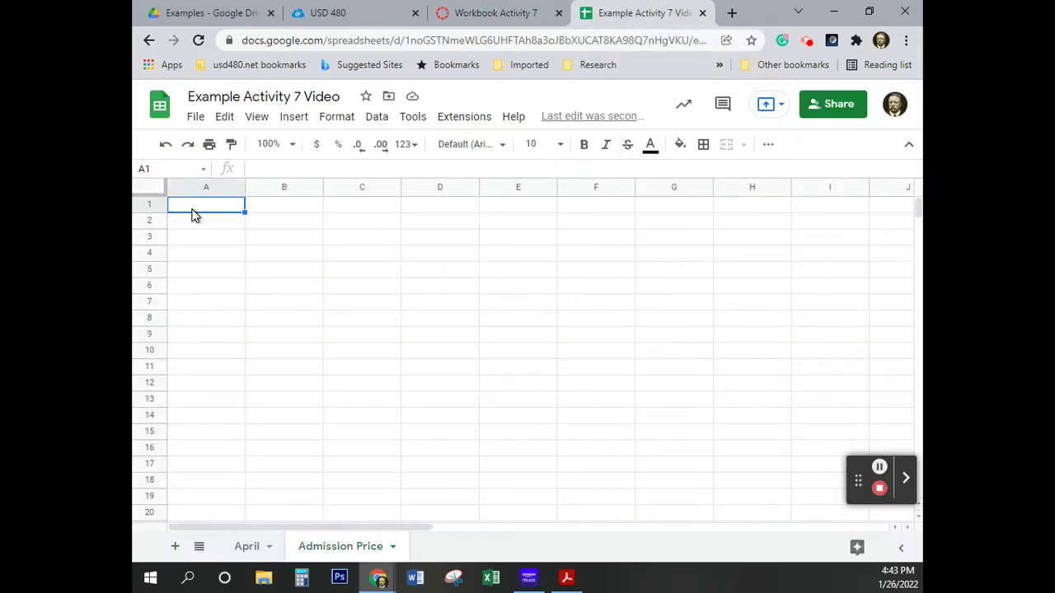
key(ctrl+v)
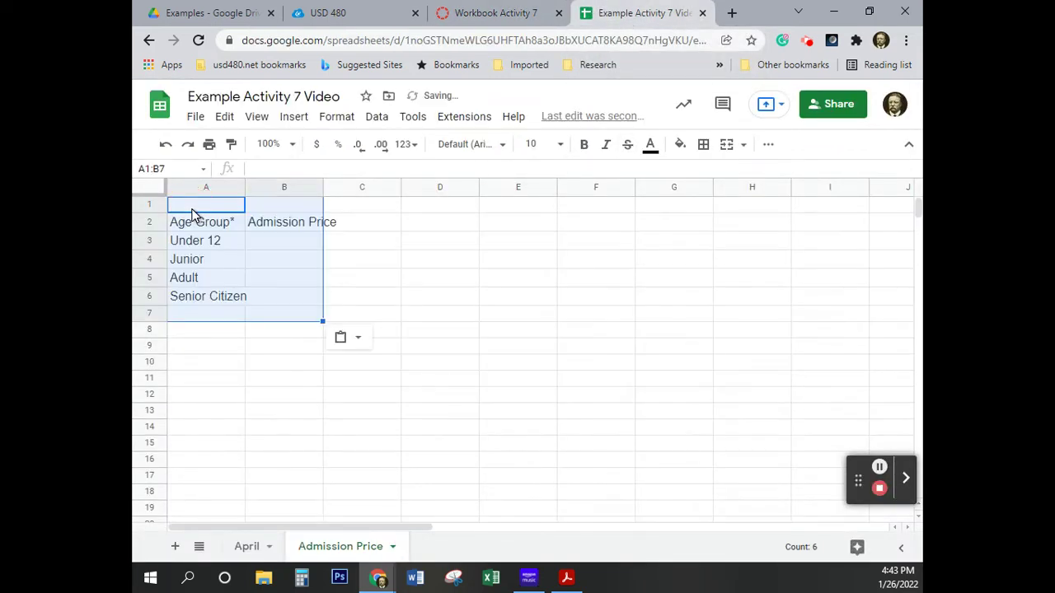
- Delete the empty row 1 above the pasted Age Group table
click(152, 206)
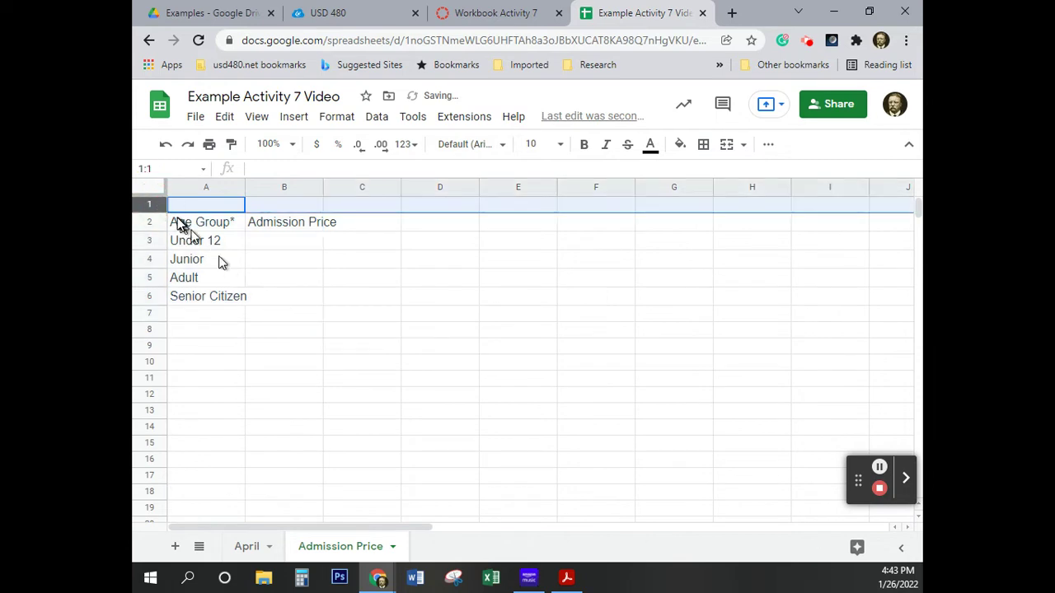
right_click(146, 204)
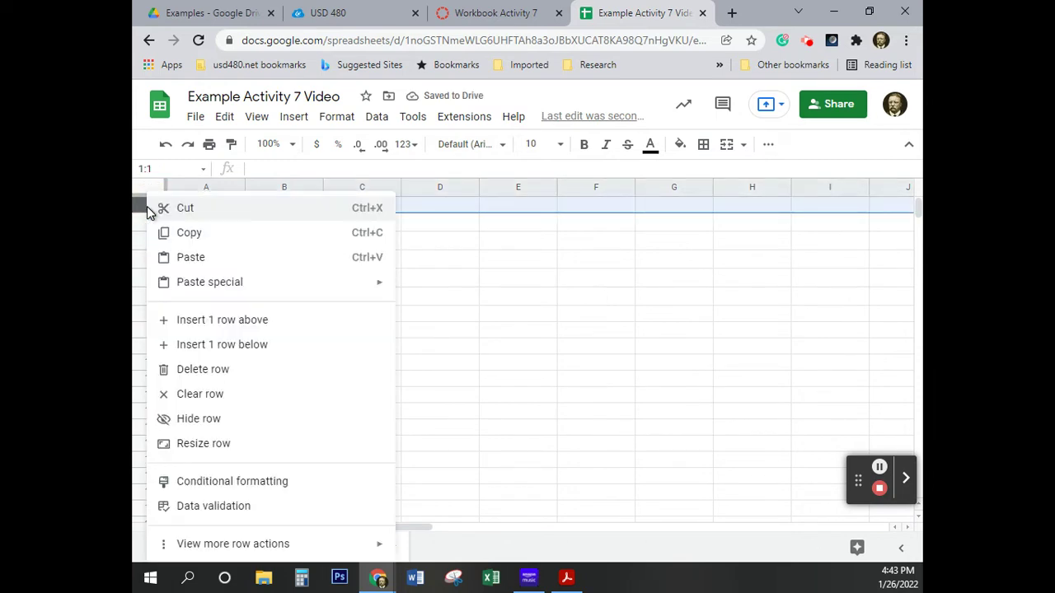
click(259, 370)
click(506, 347)
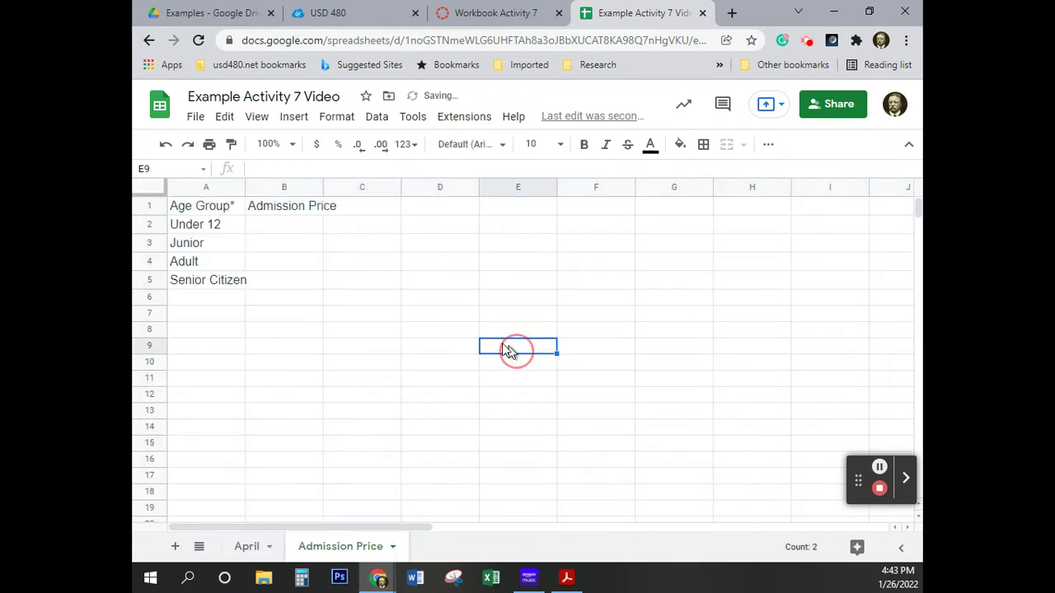
- Enter the admission prices in B2:B5: 15.95 for Under 12, 21.95 for Junior, 57.95 for Adult and 15.95 for Senior Citizen
click(287, 223)
text(15.95)
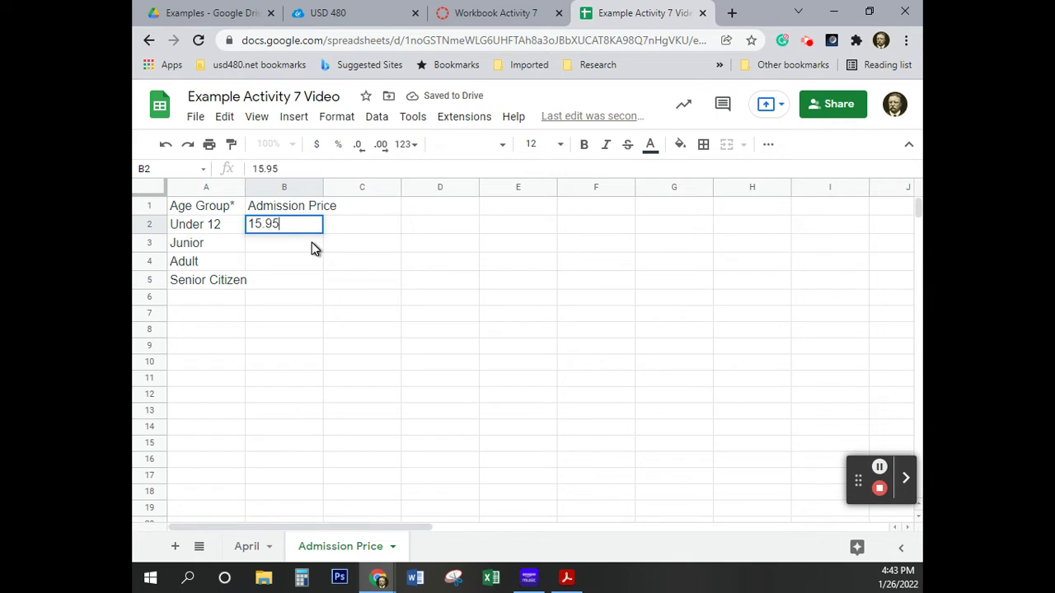
key(Return)
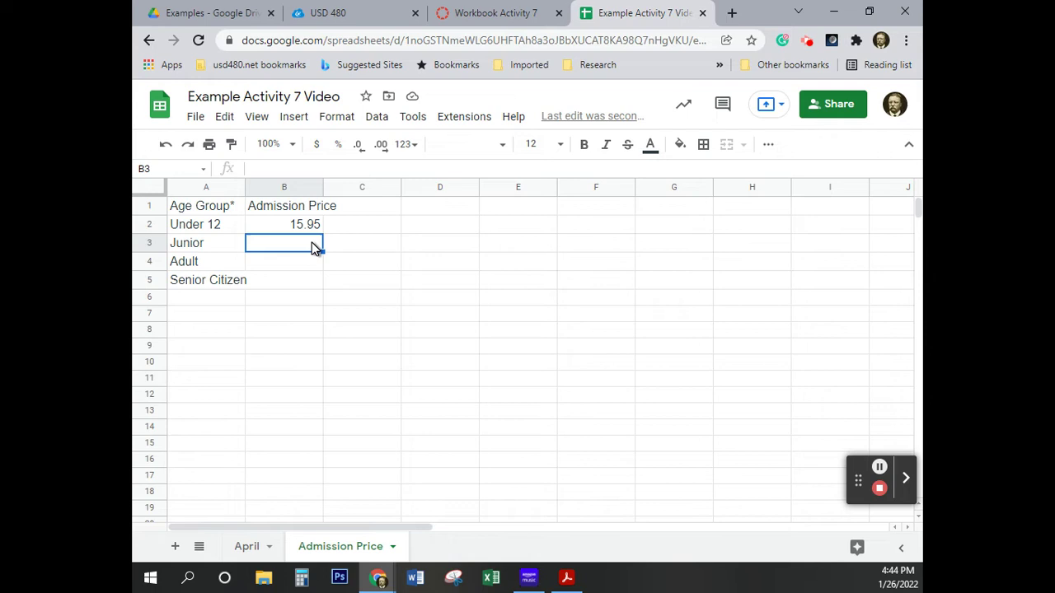
text(21.95)
key(Return)
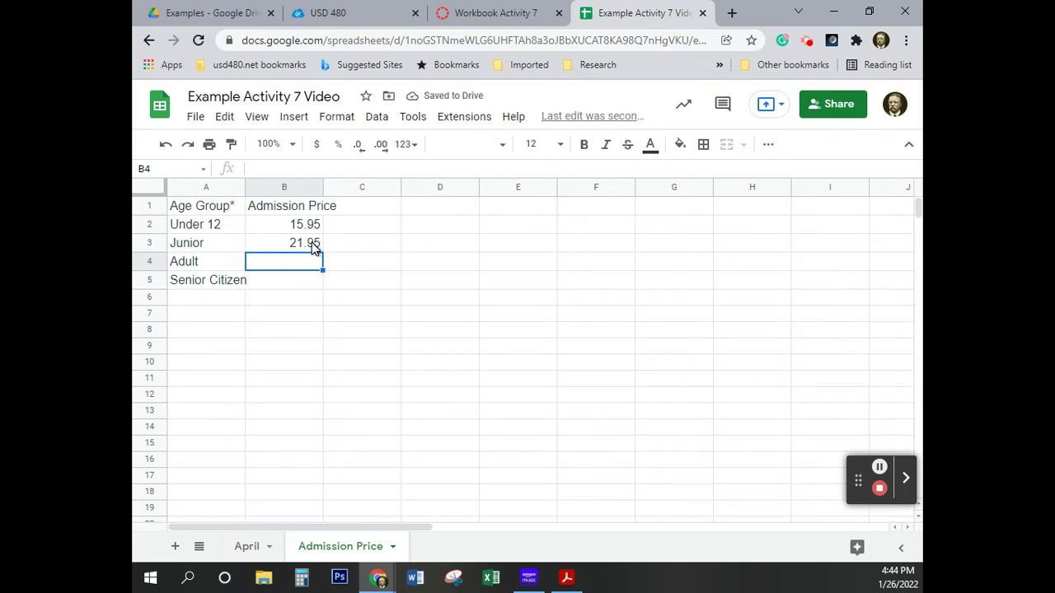
text(57.95)
key(Return)
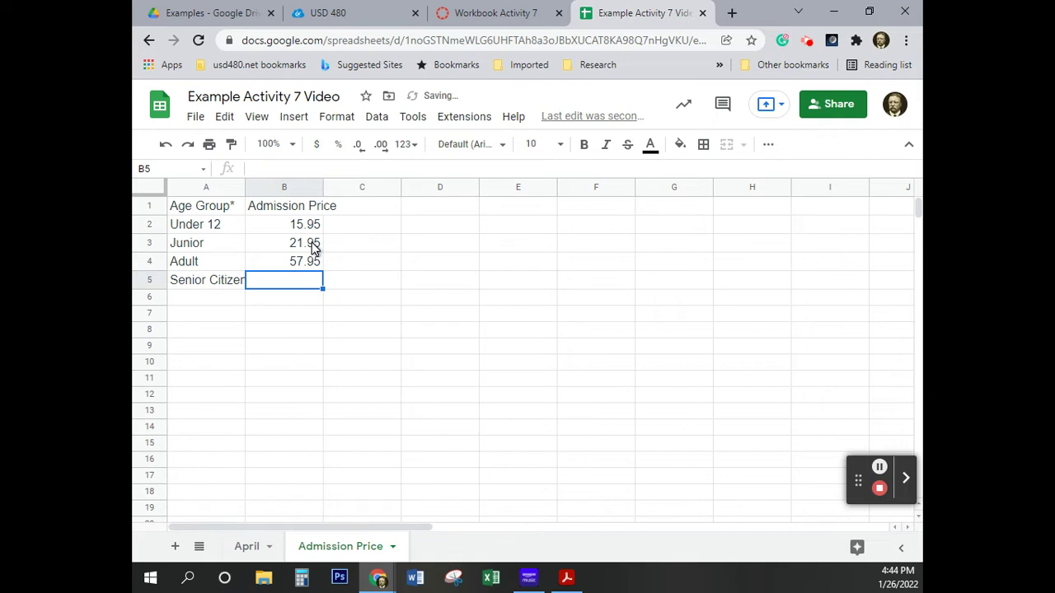
text(15.95)
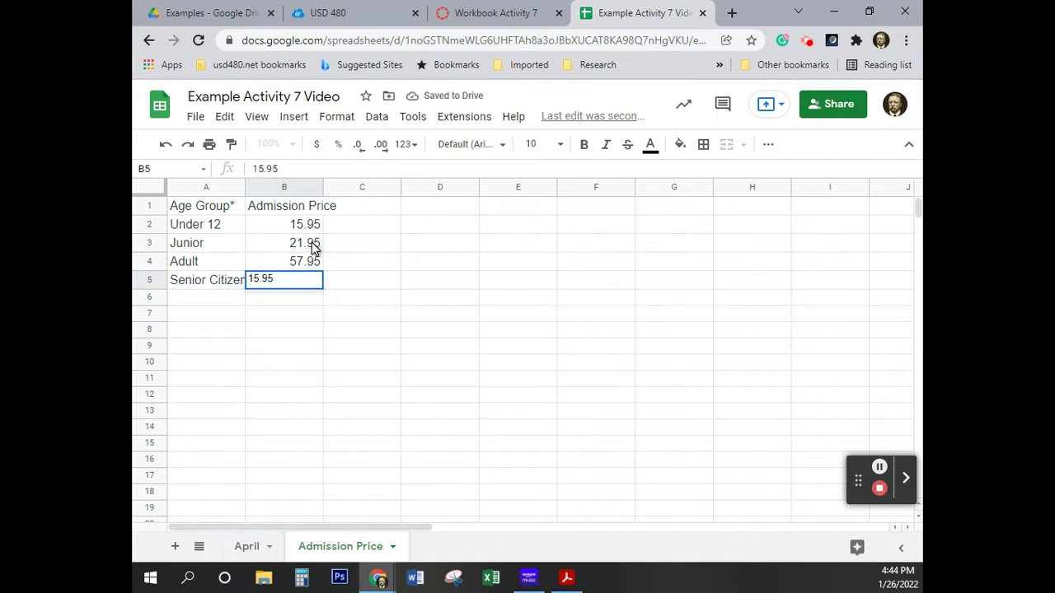
key(Return)
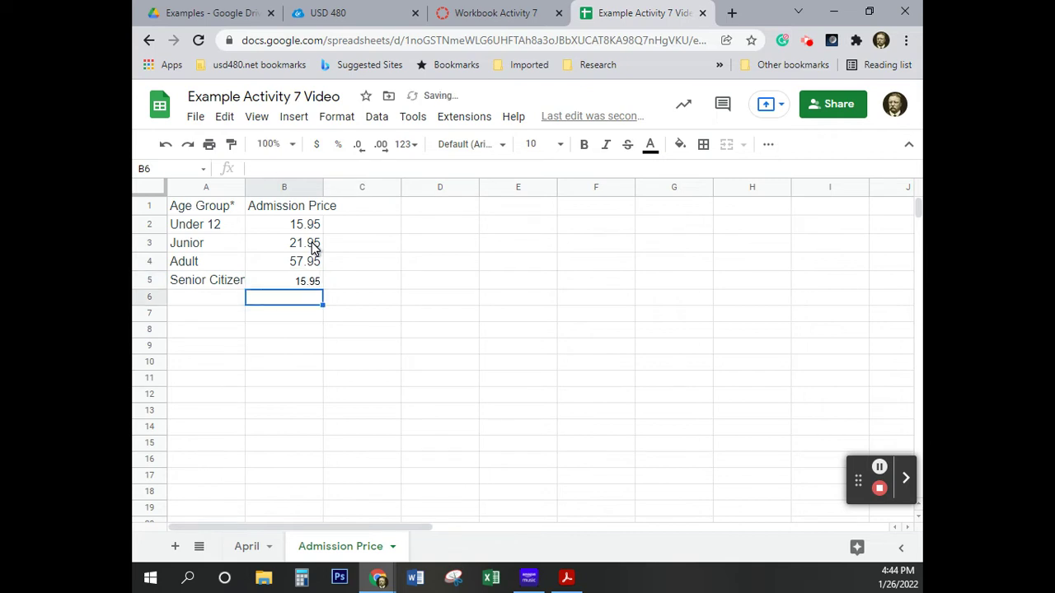
- Fit column A to its contents and format the prices in B2:B5 as currency
double_click(243, 186)
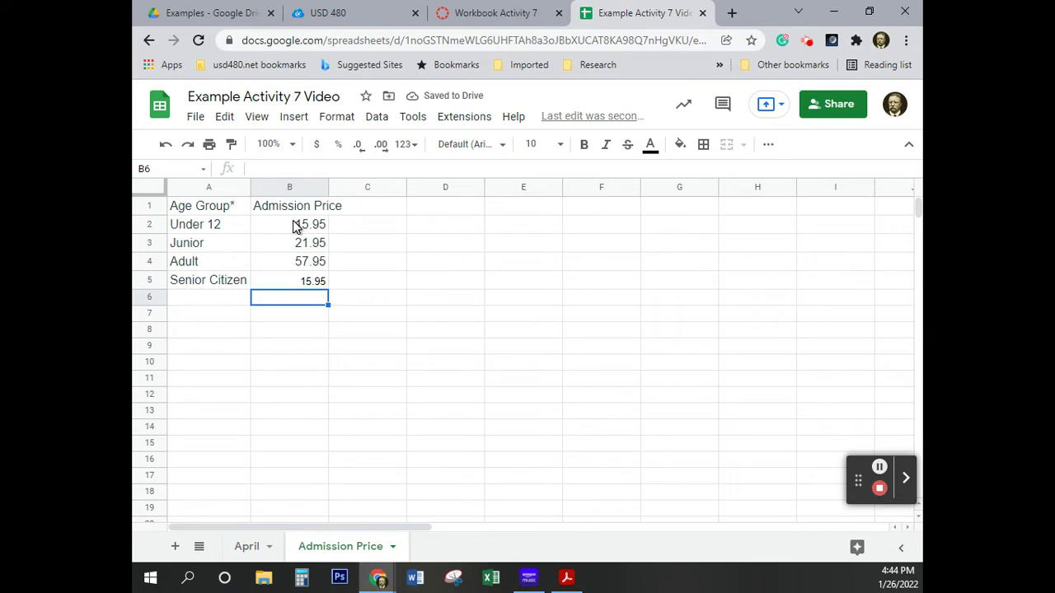
drag(296, 228, 292, 286)
click(295, 299)
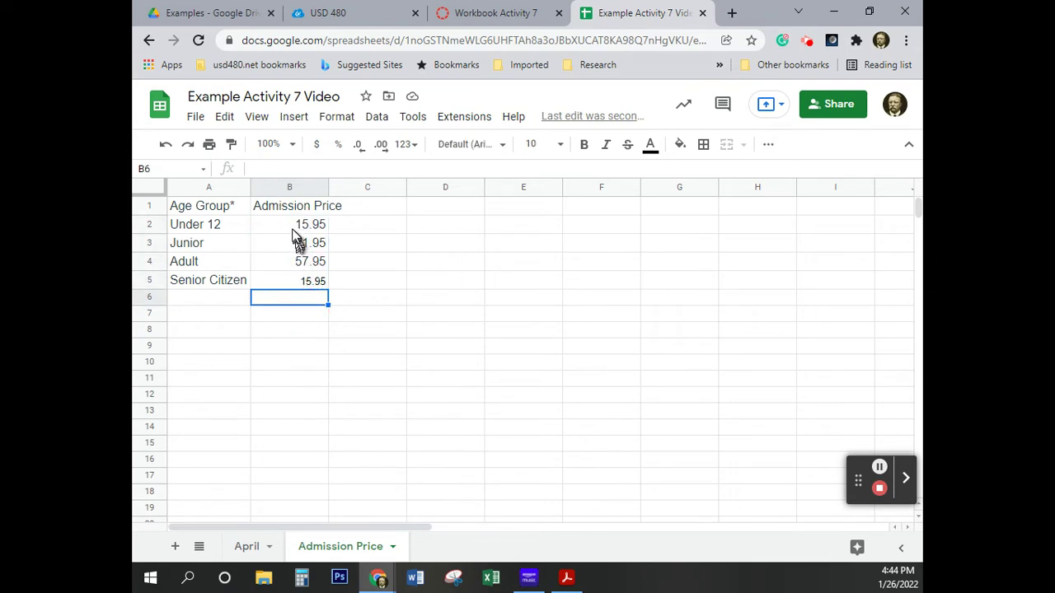
drag(293, 231, 298, 282)
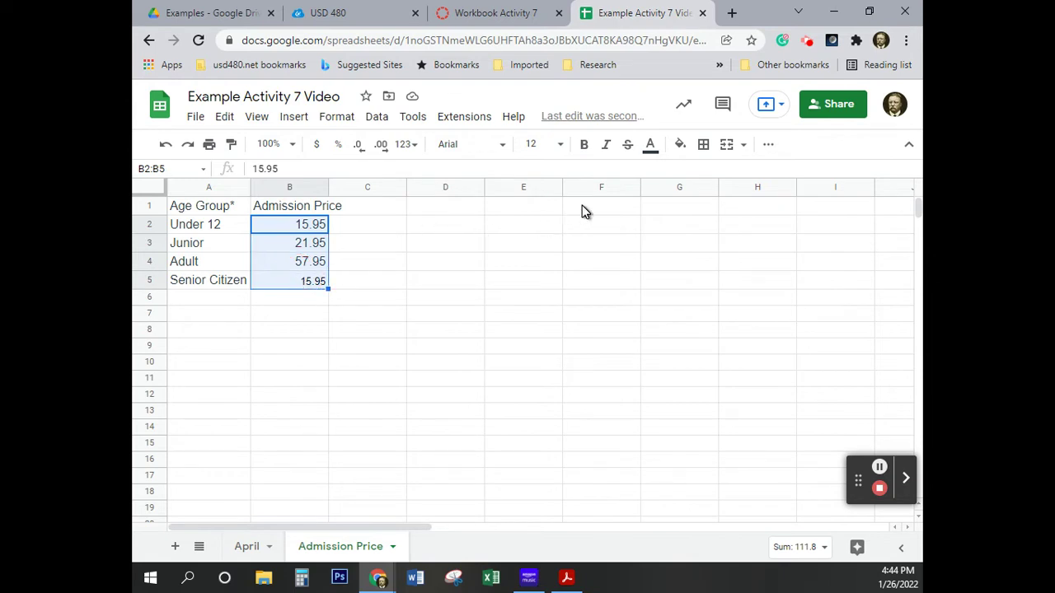
click(315, 148)
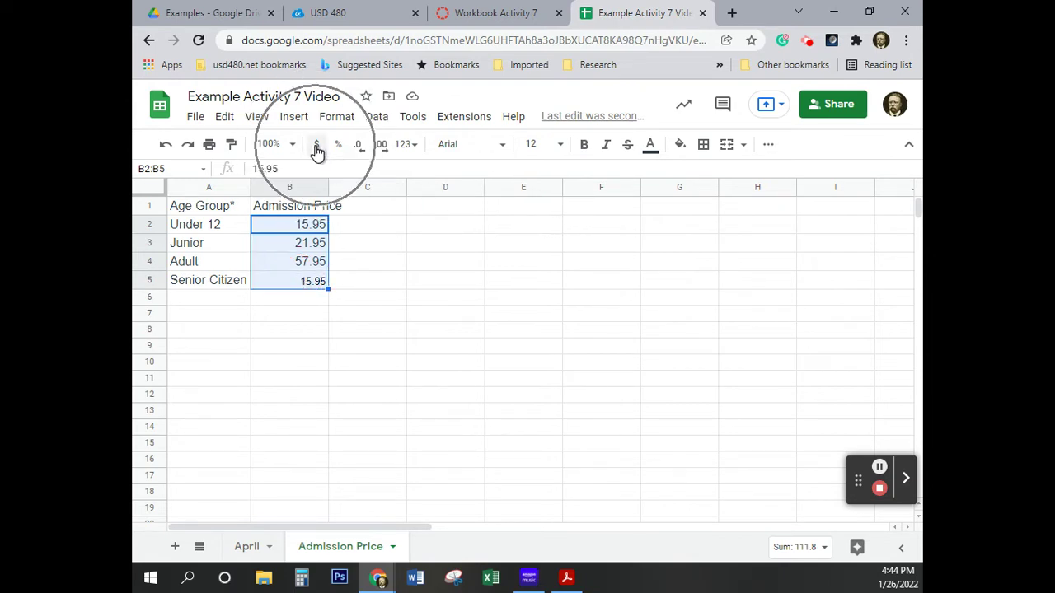
click(414, 334)
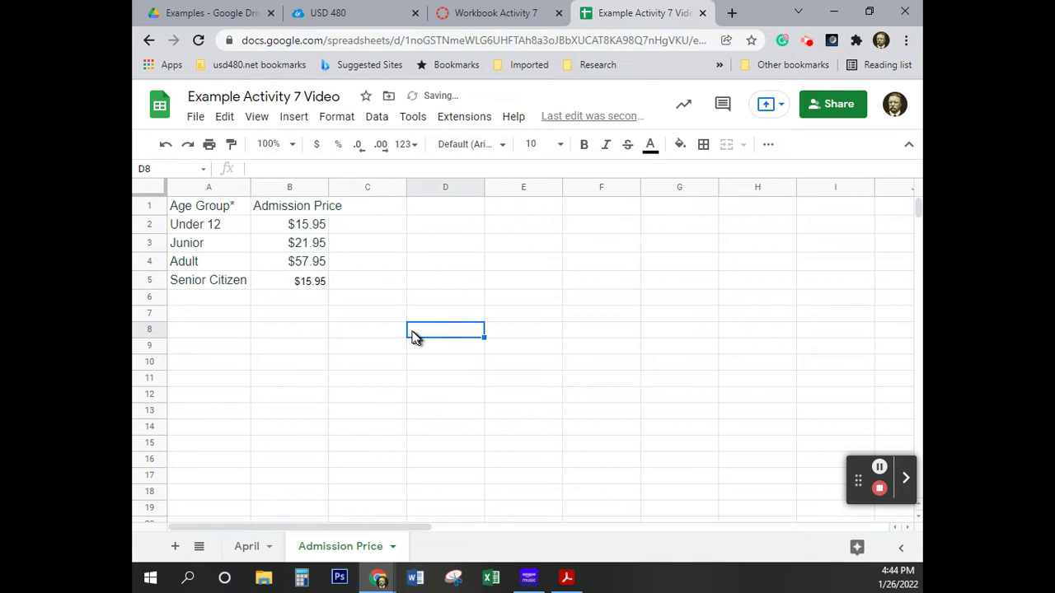
- Copy the formatting of the Adult price in B4 onto the Senior Citizen price in B5
click(304, 283)
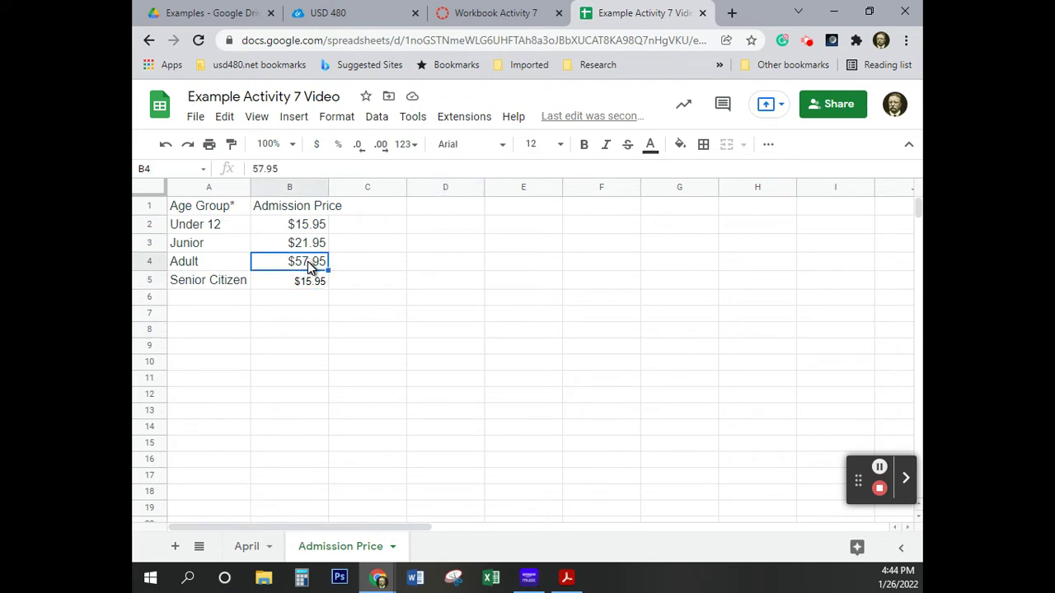
click(307, 283)
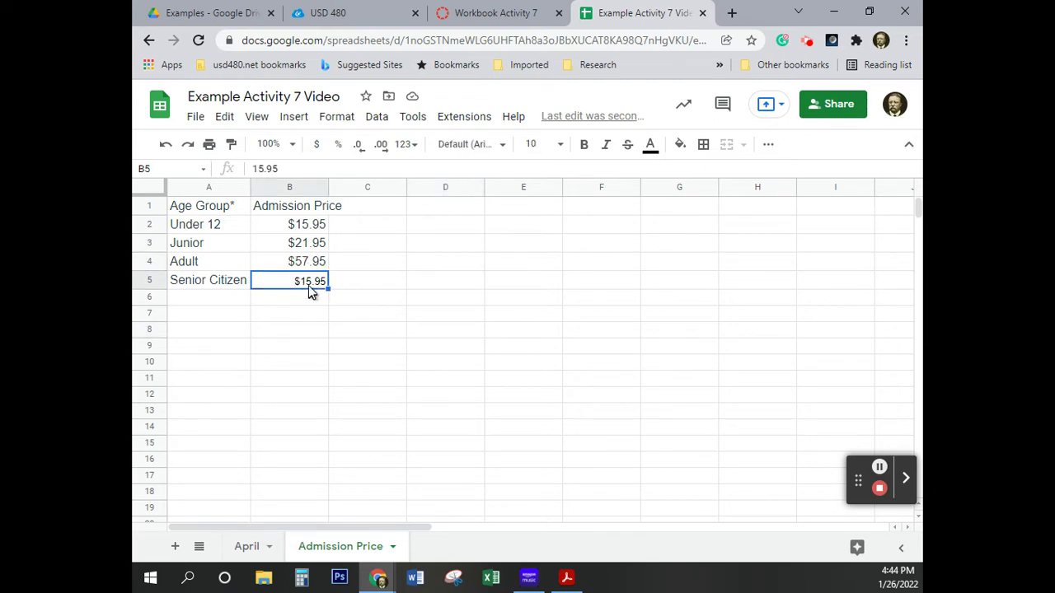
click(307, 263)
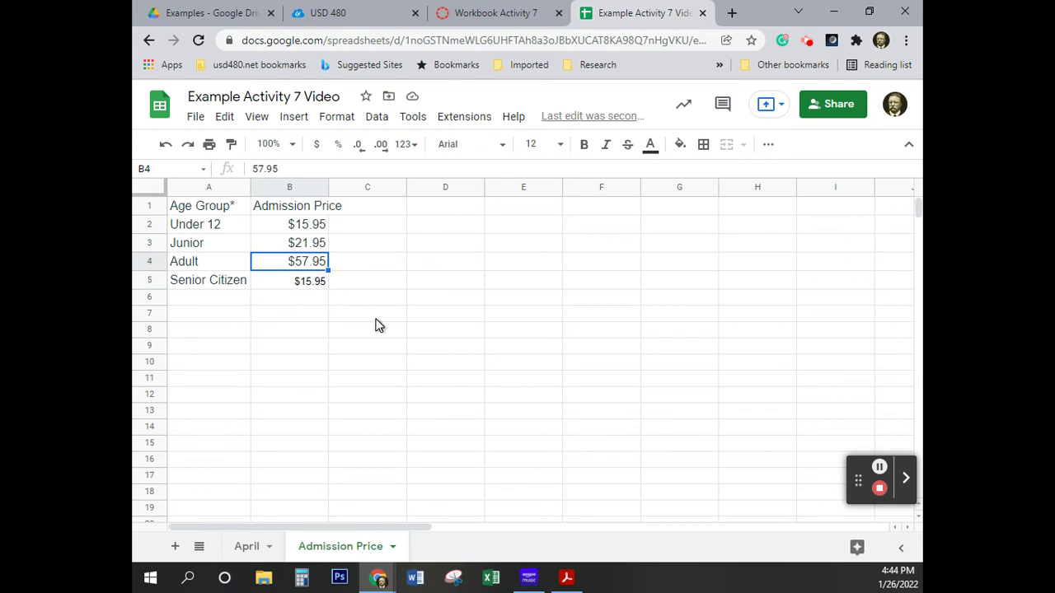
click(232, 144)
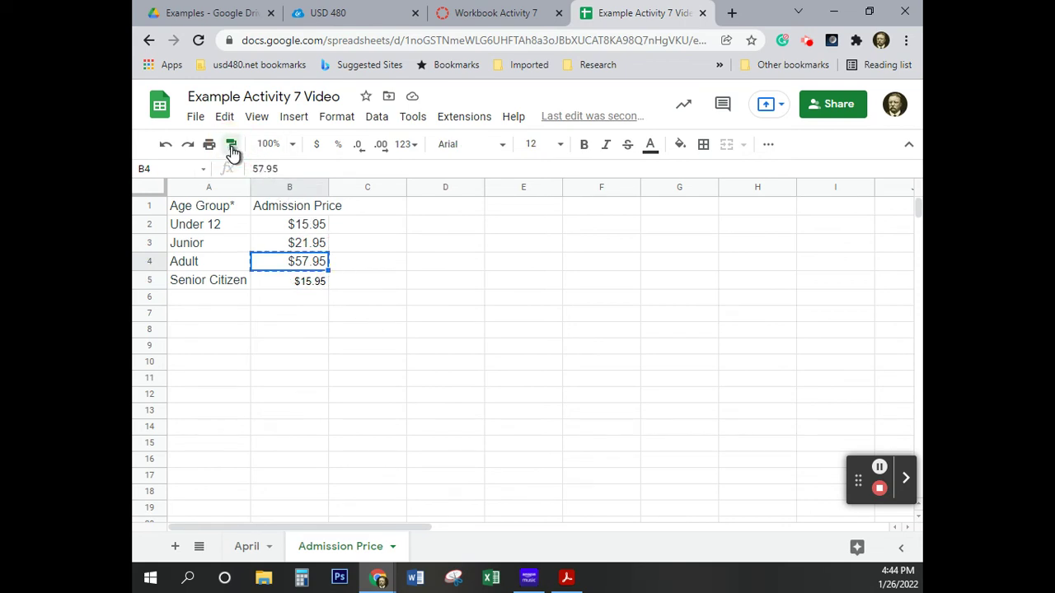
click(302, 281)
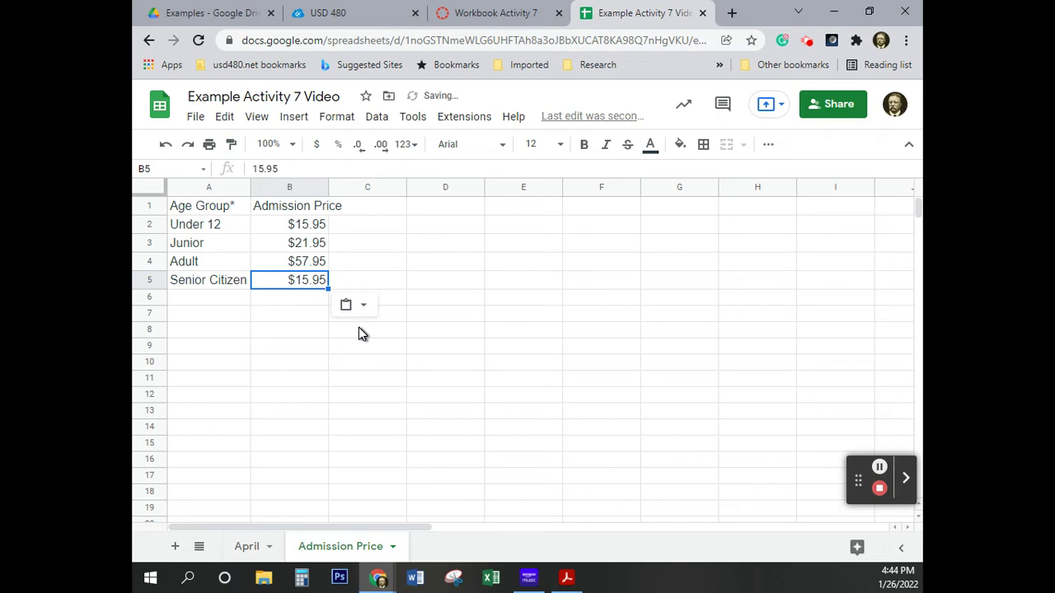
click(358, 328)
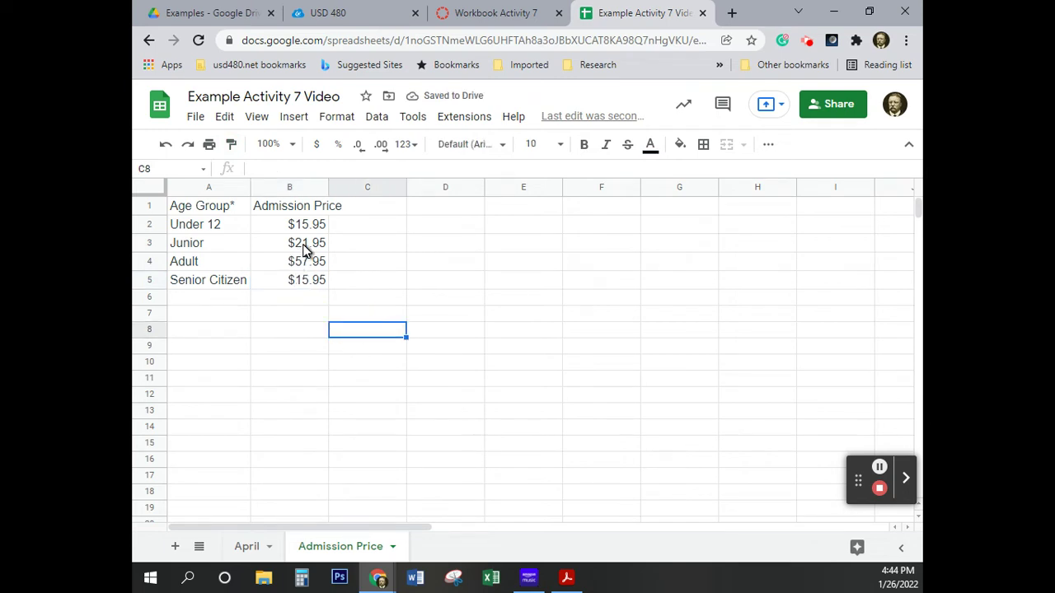
- Copy the formatting of the Junior price in B3 onto the Senior Citizen price in B5
click(305, 250)
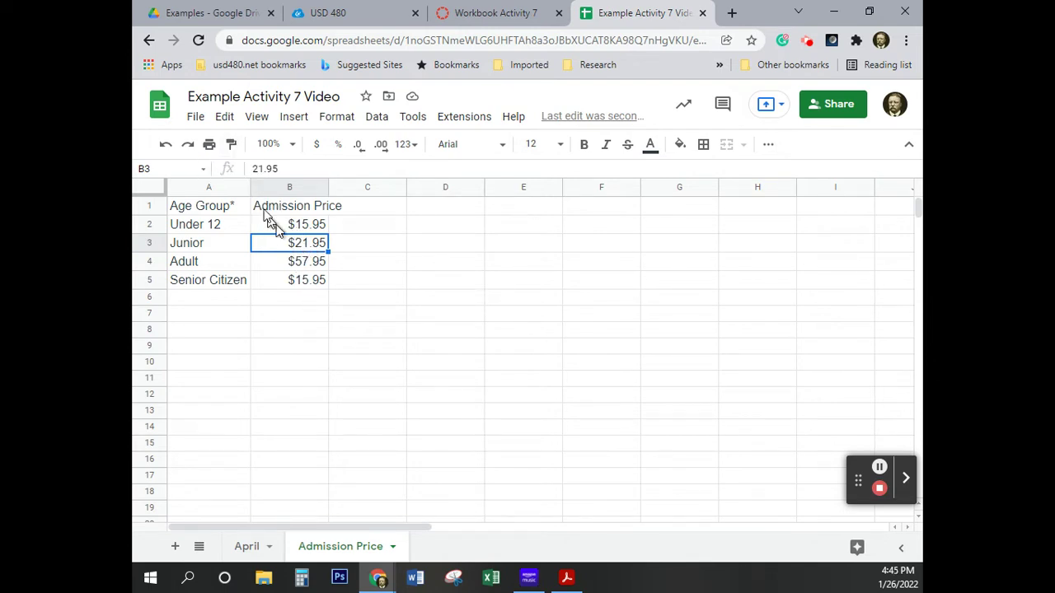
click(231, 146)
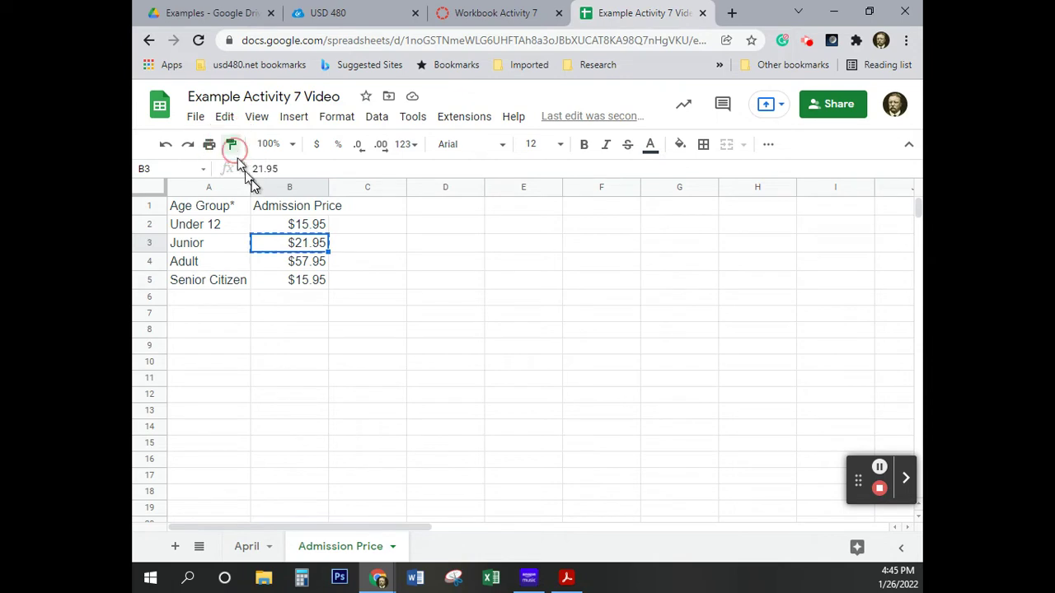
click(308, 280)
click(415, 316)
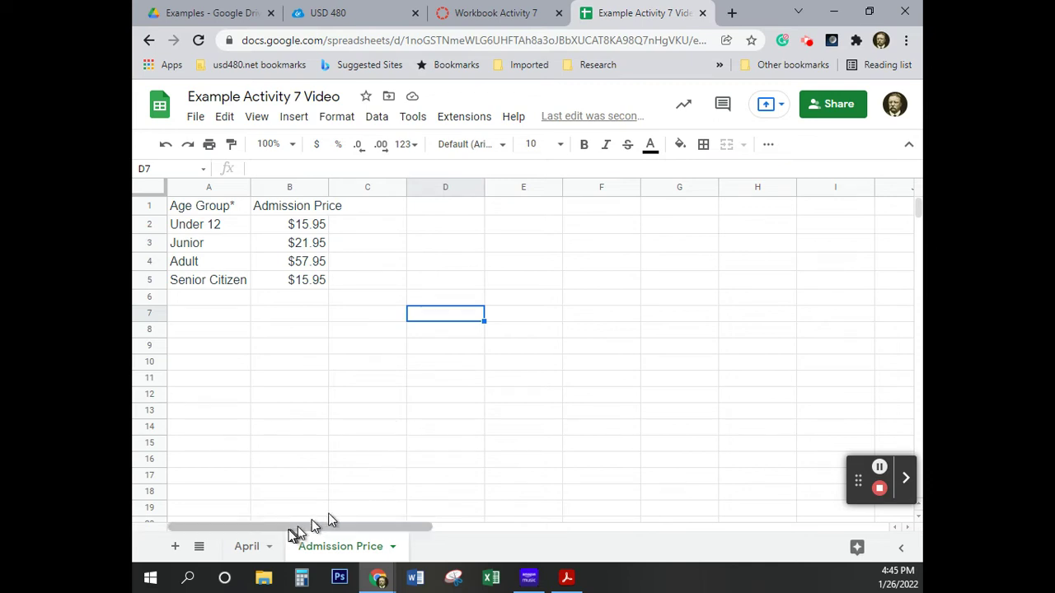
- Link the Under 12 admission price in B6 of the April sheet to the price sheet with ='Admission Price'!B2
click(247, 547)
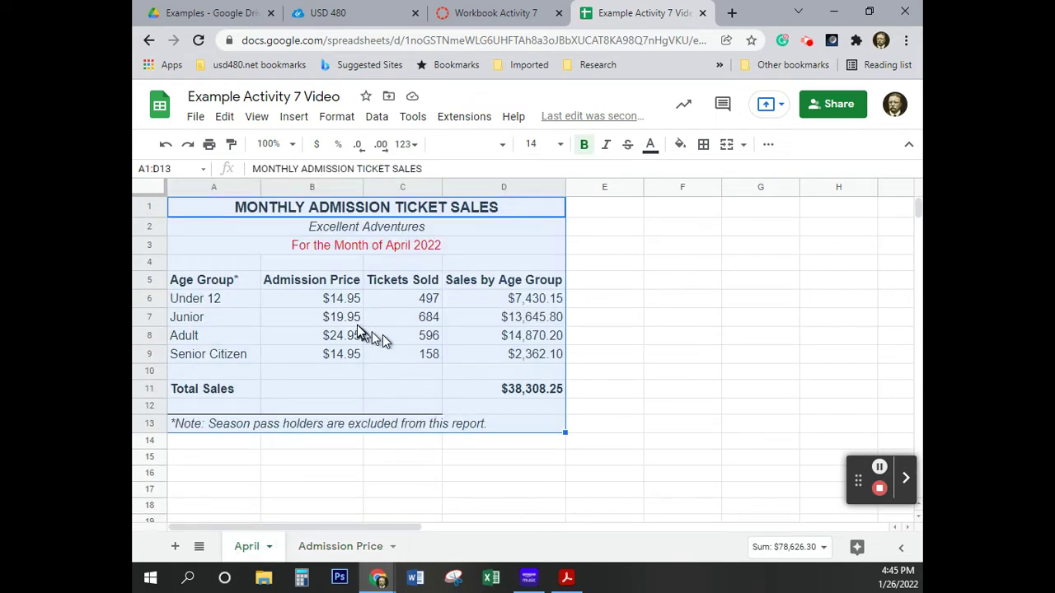
click(334, 302)
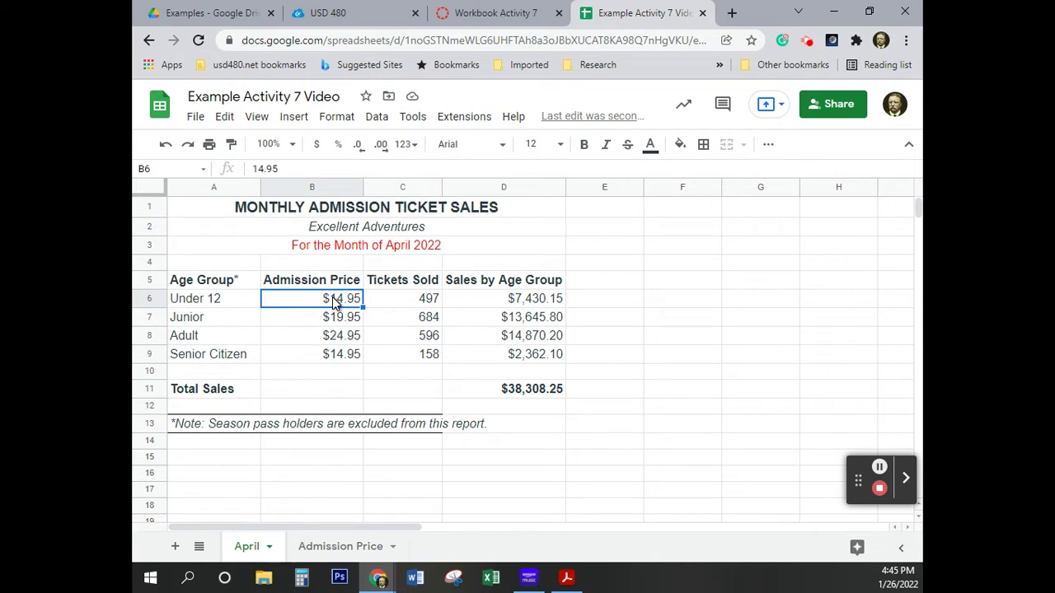
text(=)
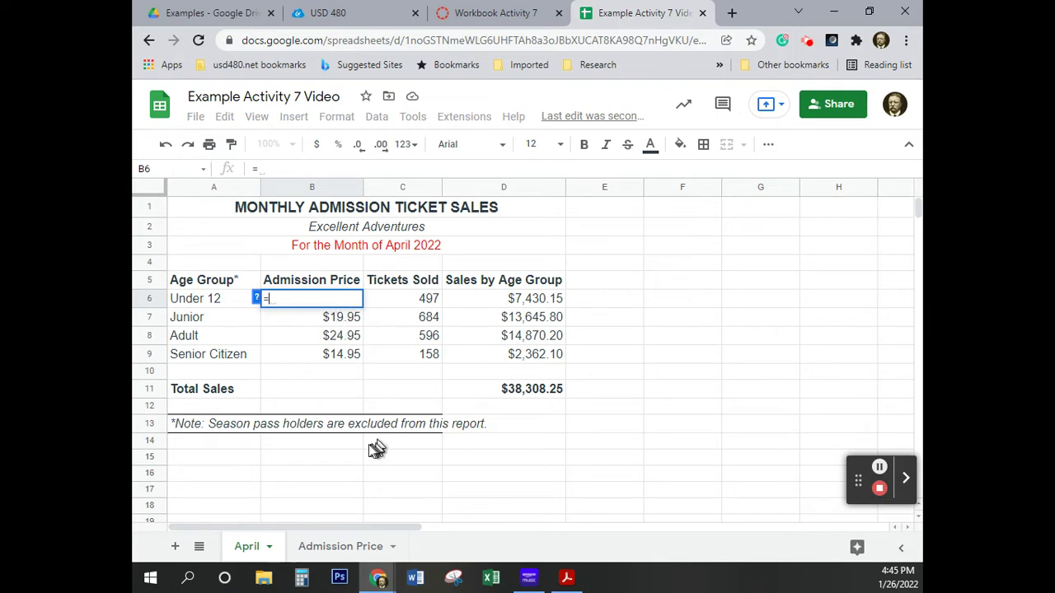
click(351, 554)
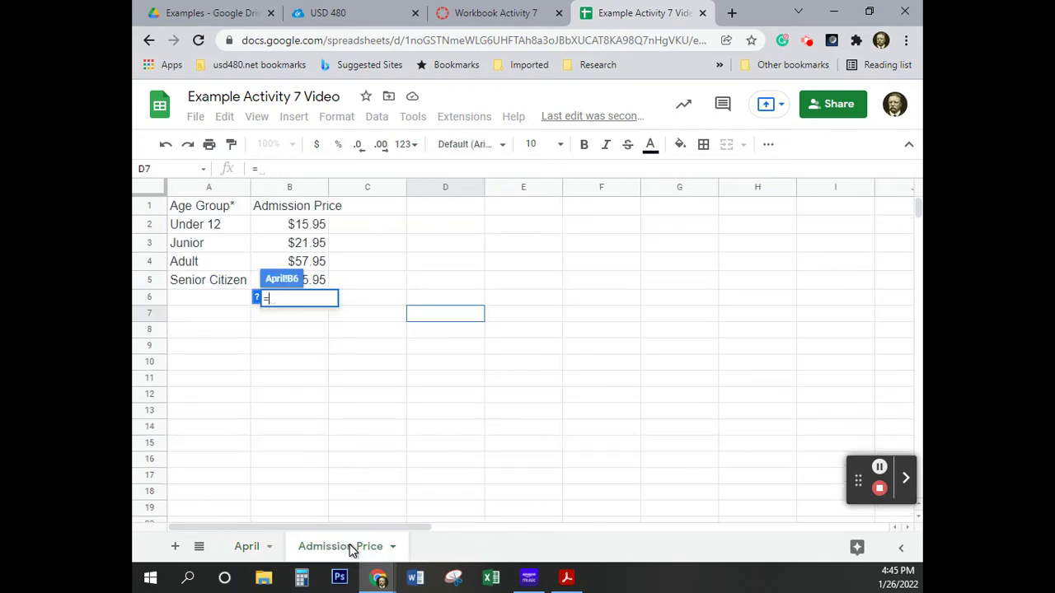
click(301, 230)
click(295, 241)
click(304, 228)
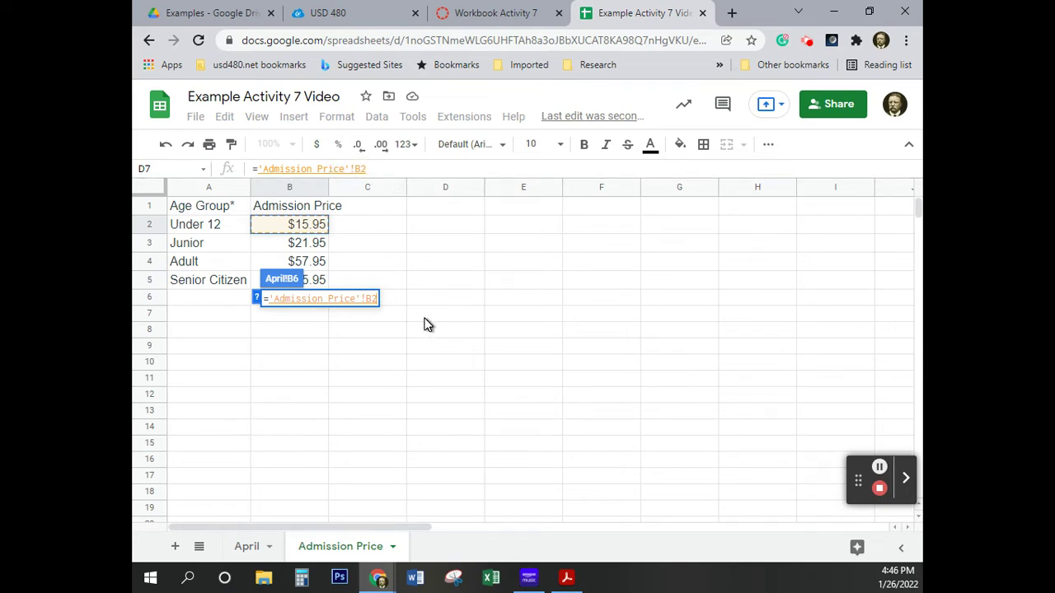
key(Return)
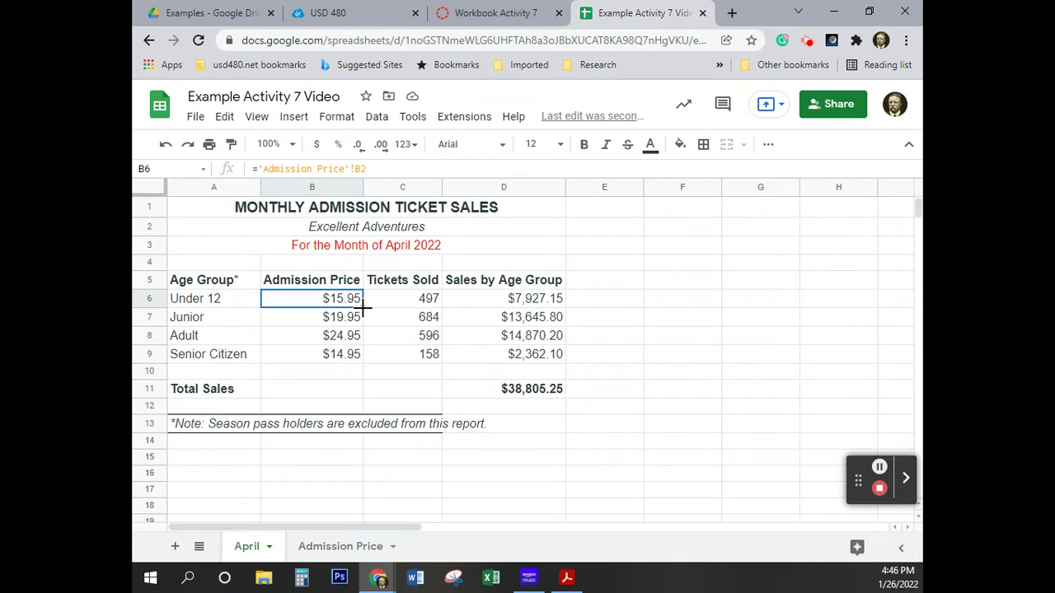
- Fill the linked price formula from B6 down through B9 on the April sheet, undoing and redoing the fill once
click(363, 307)
click(364, 307)
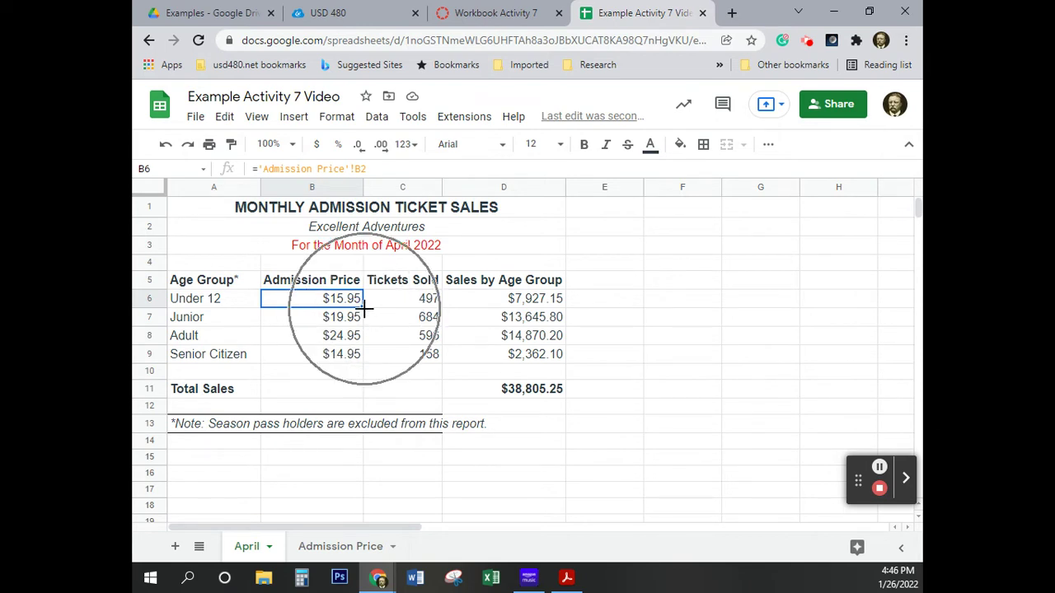
click(364, 308)
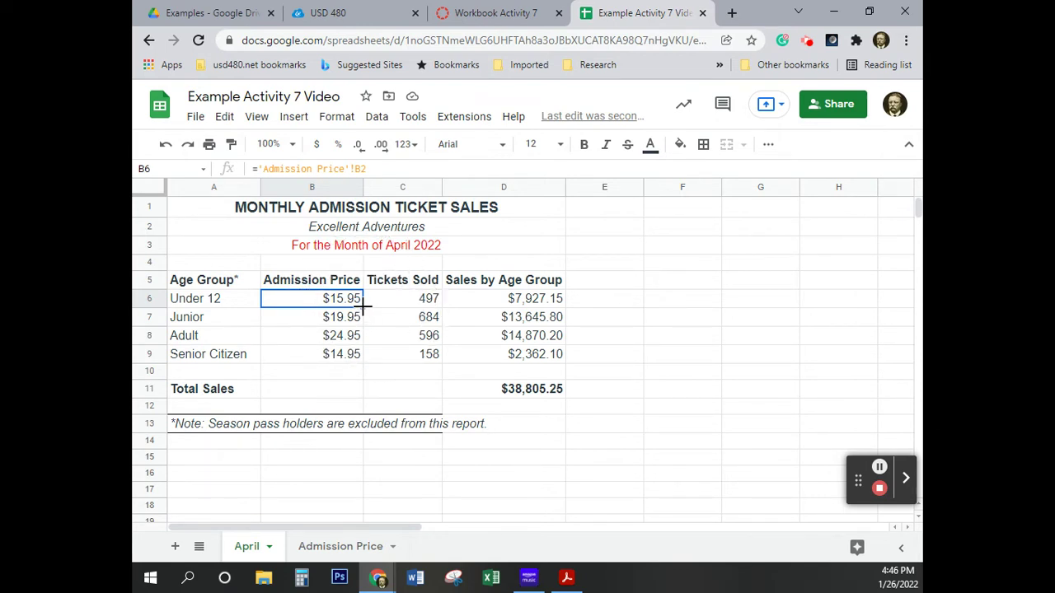
drag(363, 307, 314, 356)
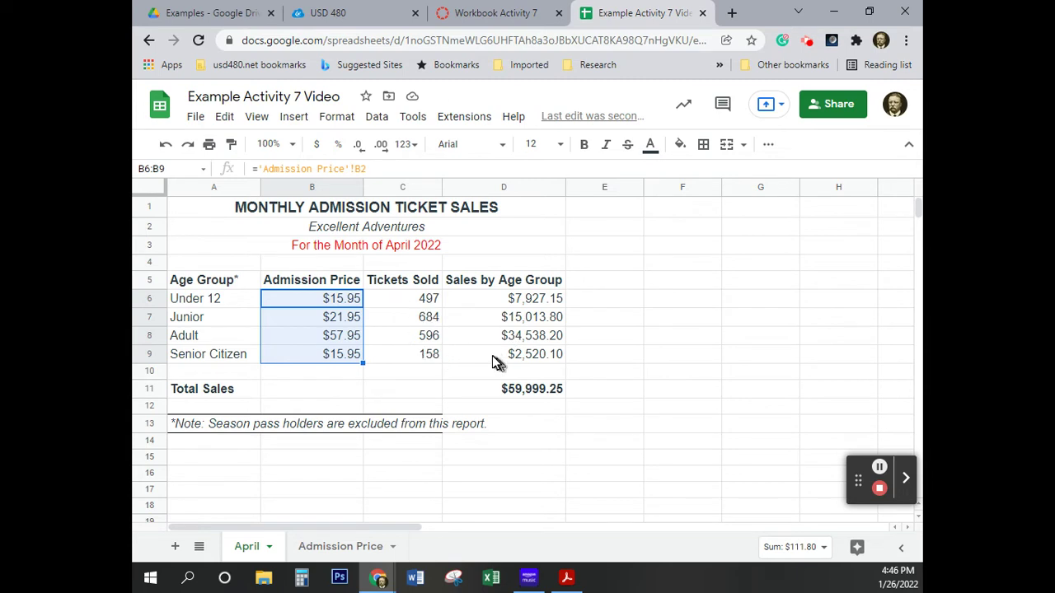
click(165, 144)
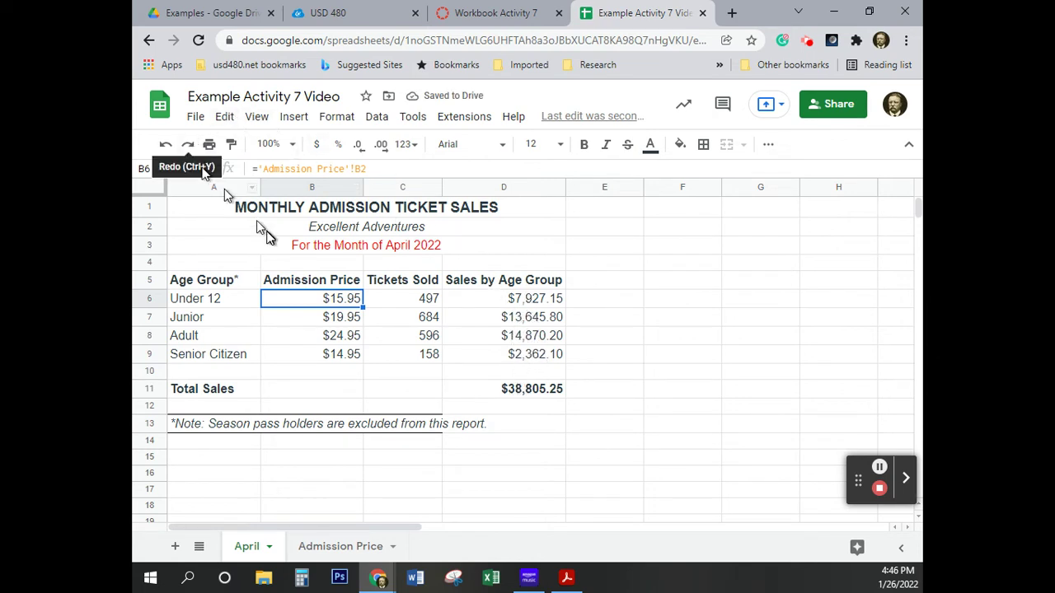
click(189, 146)
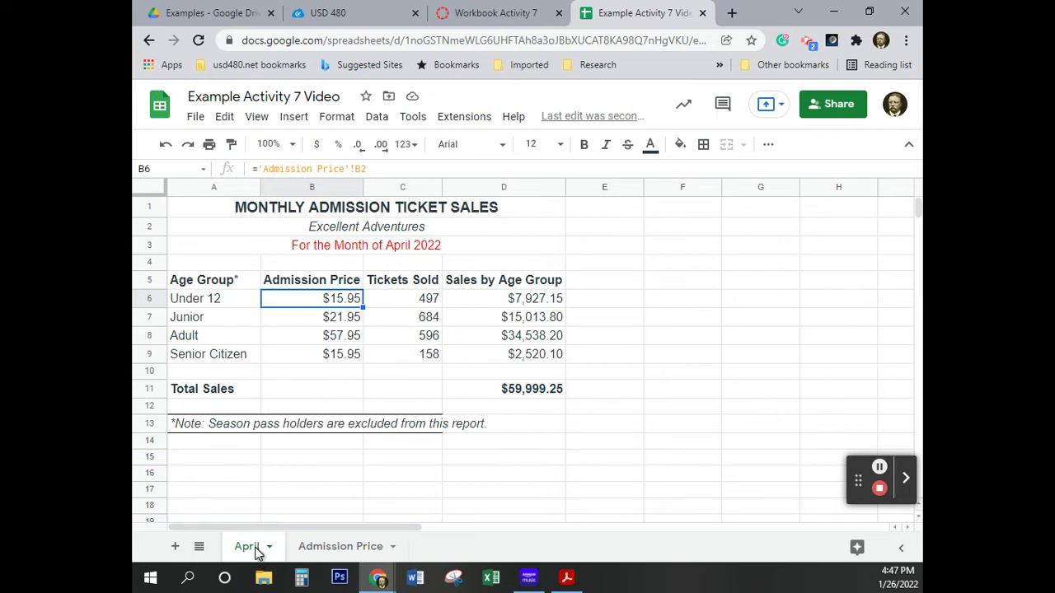
- Add three new blank sheets between the April and Admission Price sheets
click(175, 548)
click(175, 548)
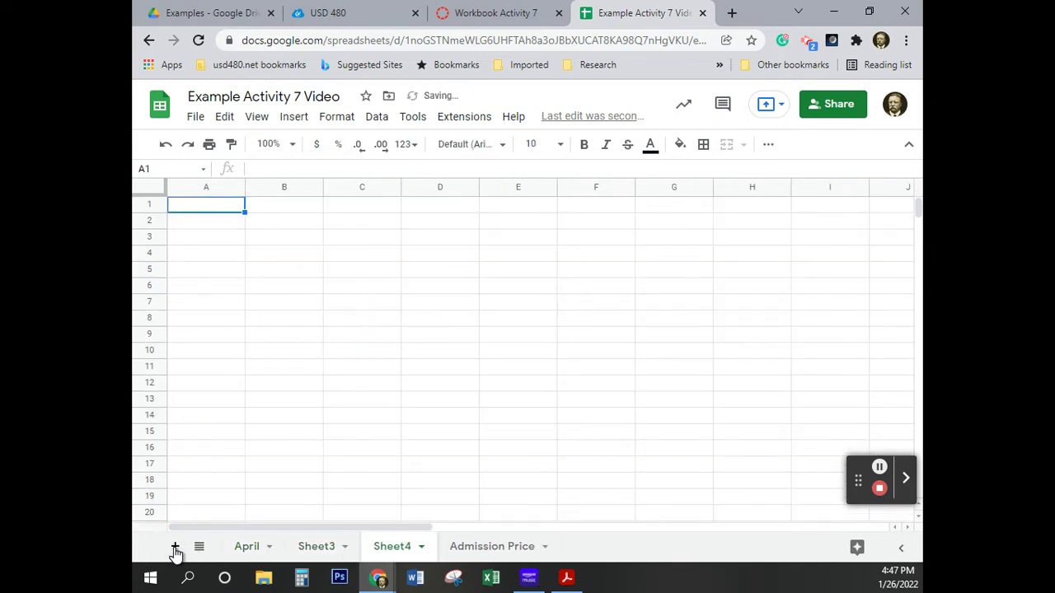
click(174, 548)
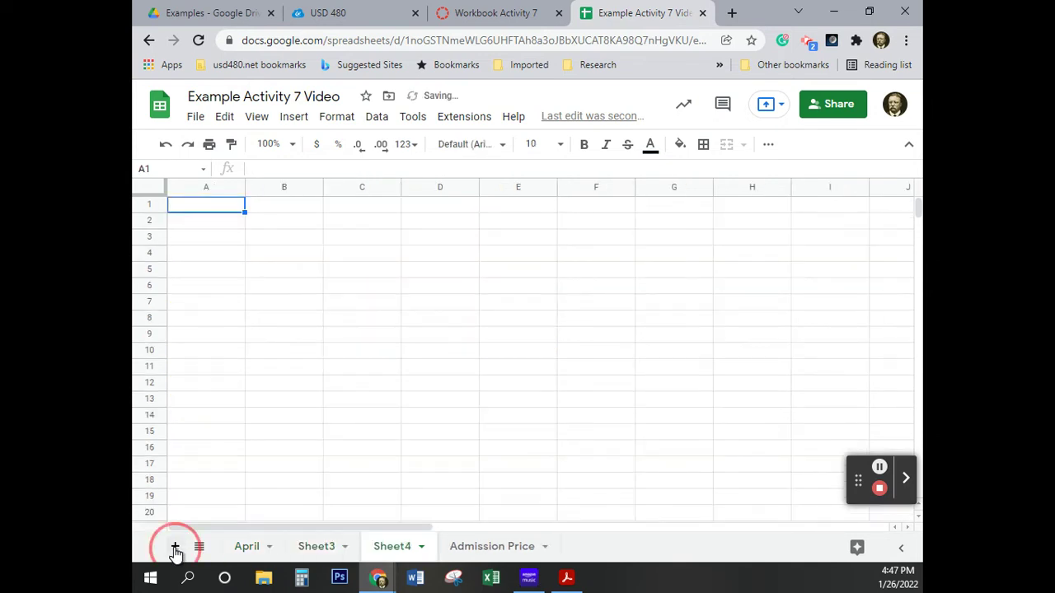
- Rename the three new blank sheets, in order, as May, June and 1st Quarter
double_click(314, 550)
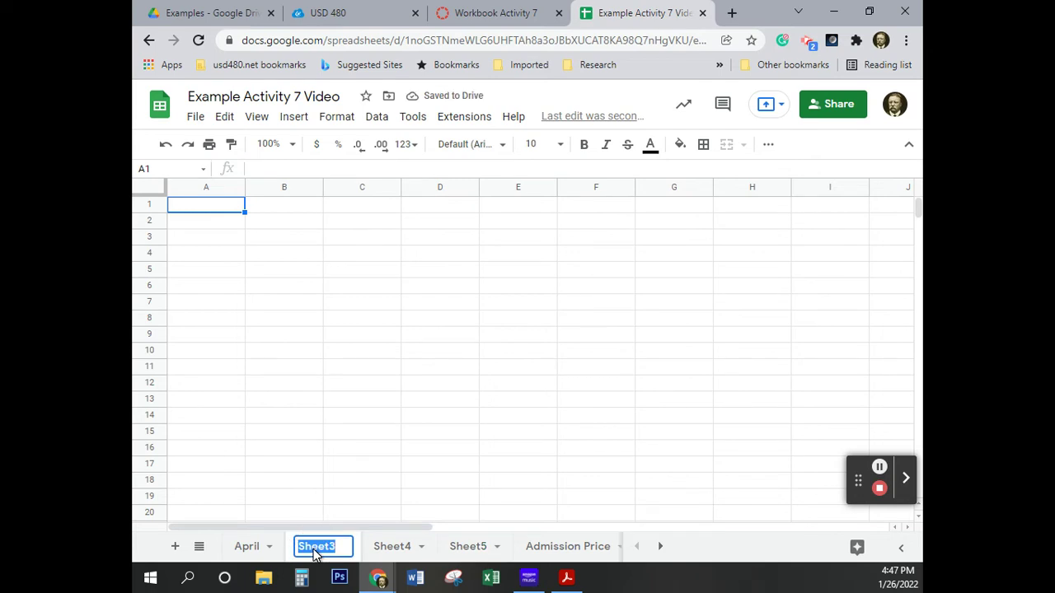
text(May)
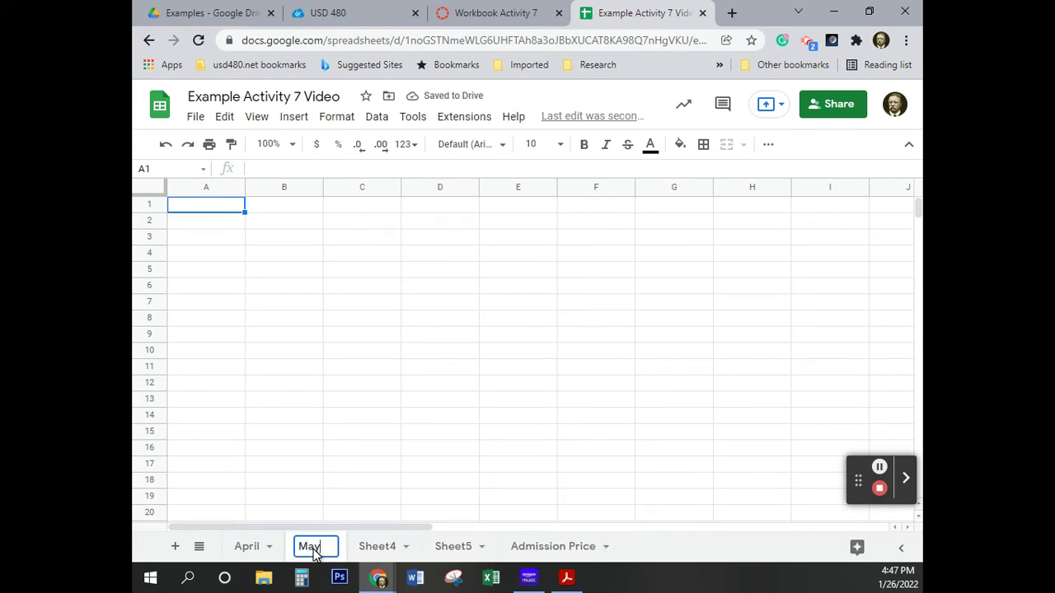
double_click(373, 551)
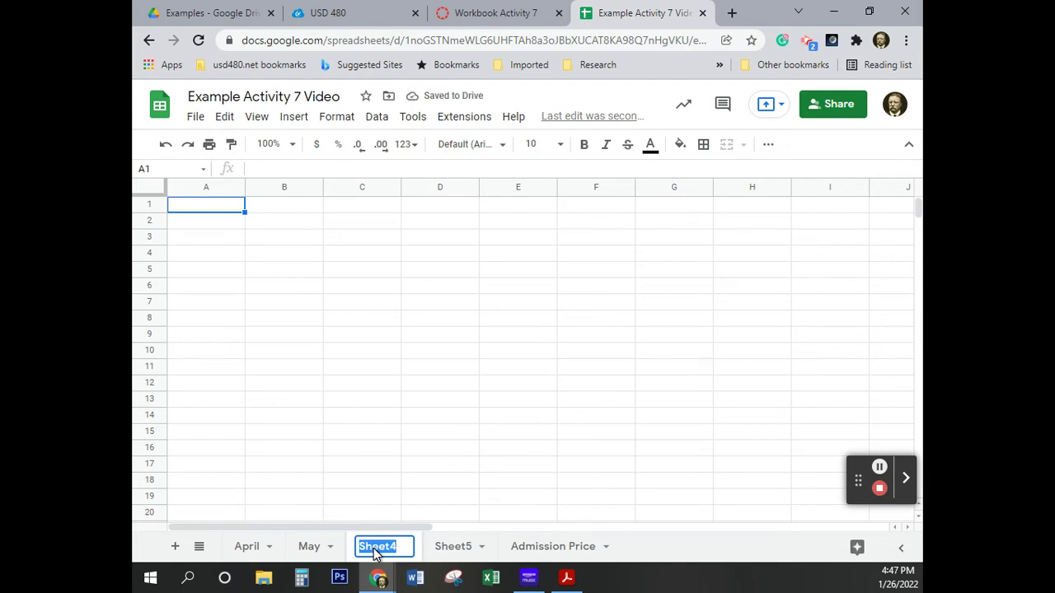
text(June)
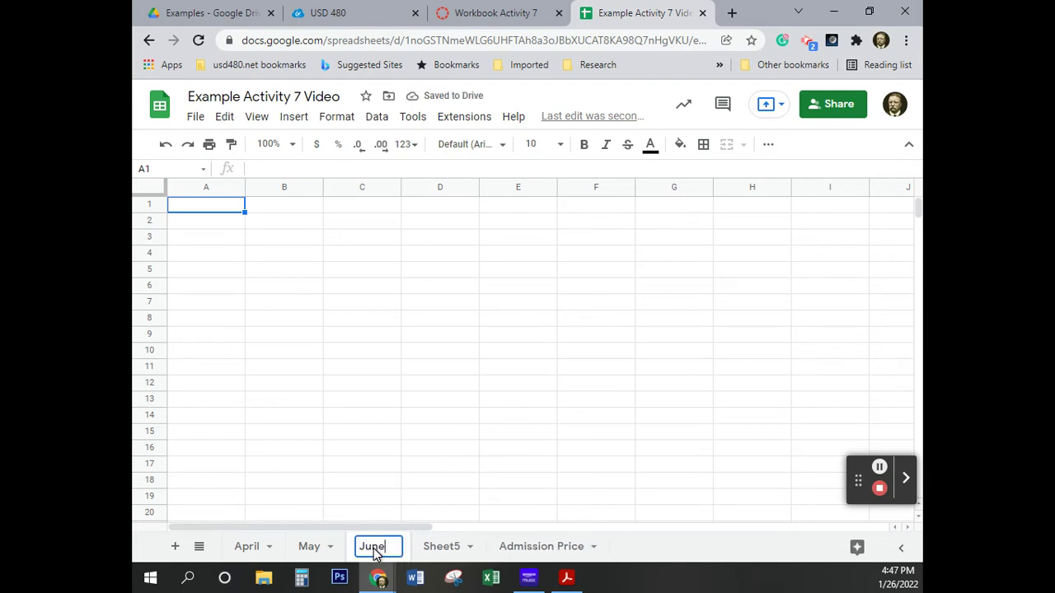
click(440, 549)
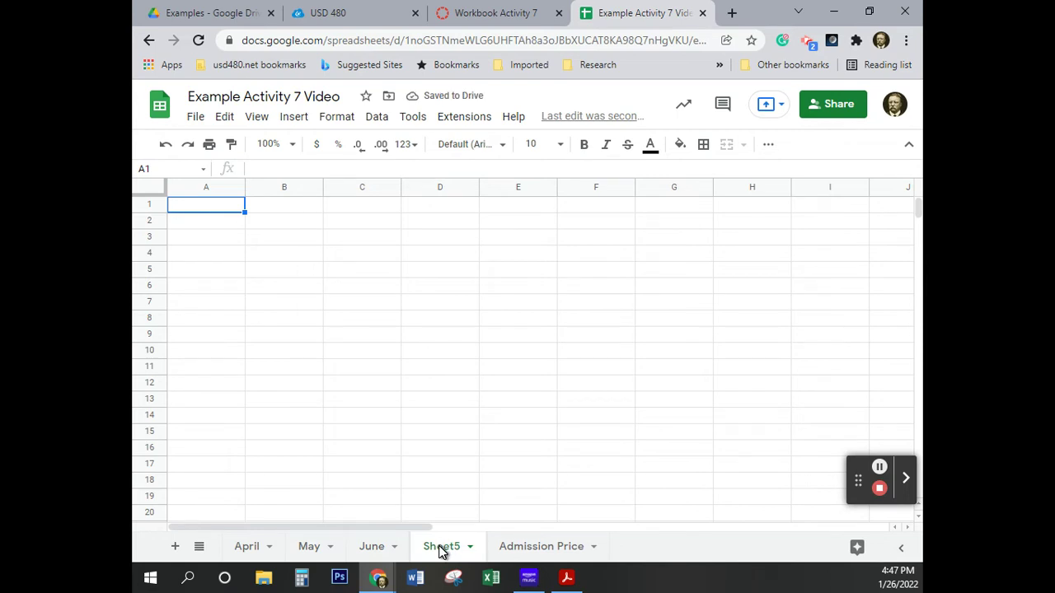
double_click(442, 550)
text(1st)
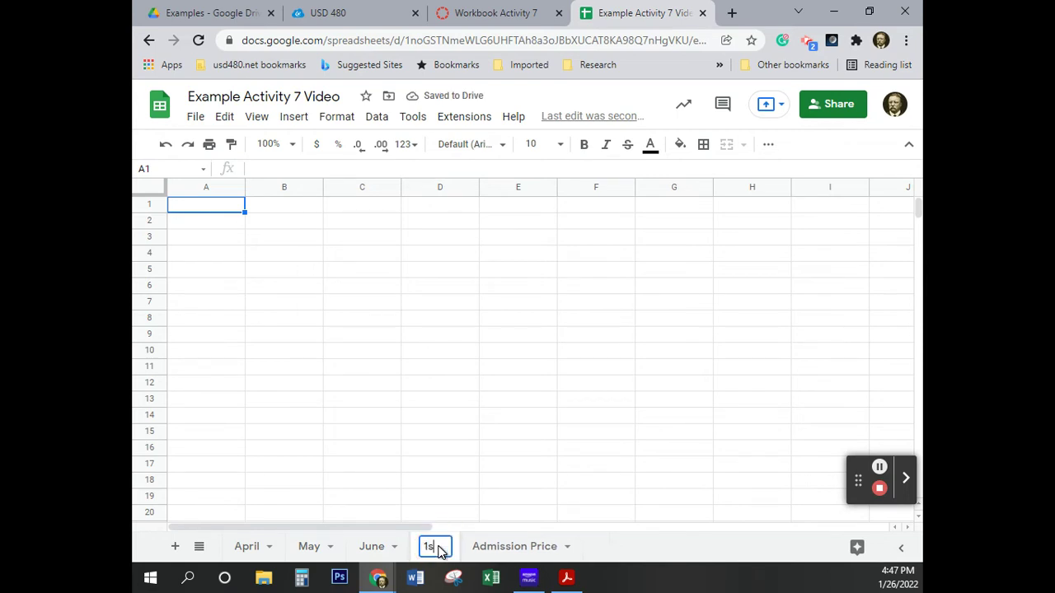
text( Quarter)
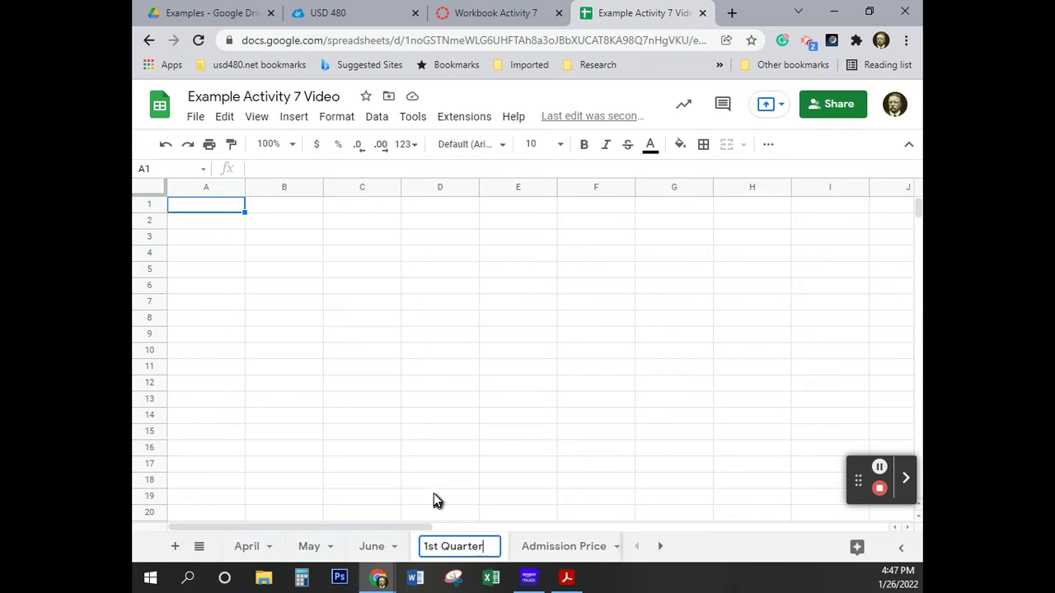
key(Return)
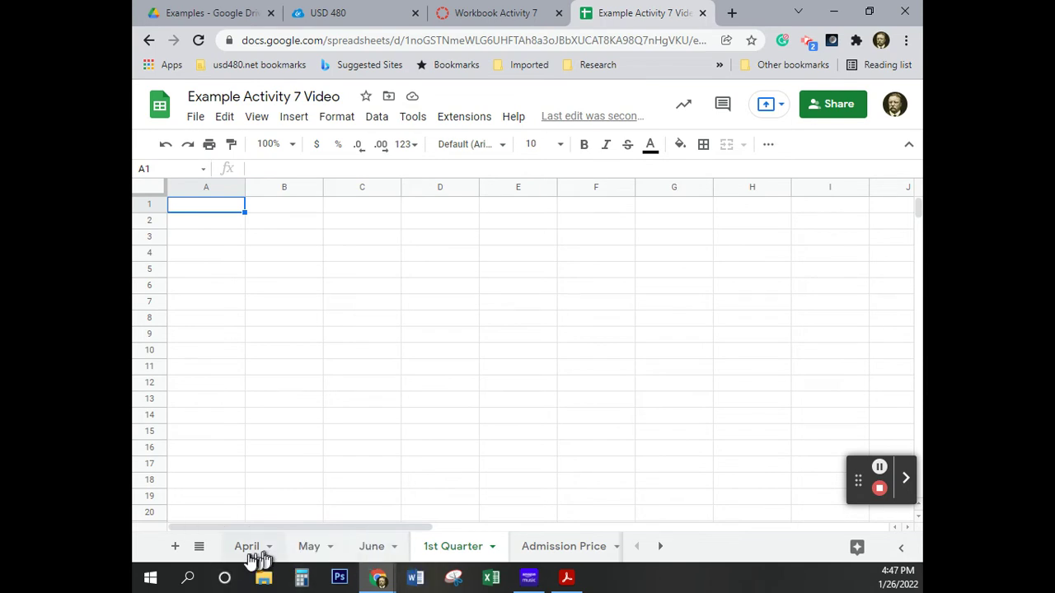
- Copy the ticket sales report in A1:D13 of the April sheet into A1 of the May, June and 1st Quarter sheets
click(249, 548)
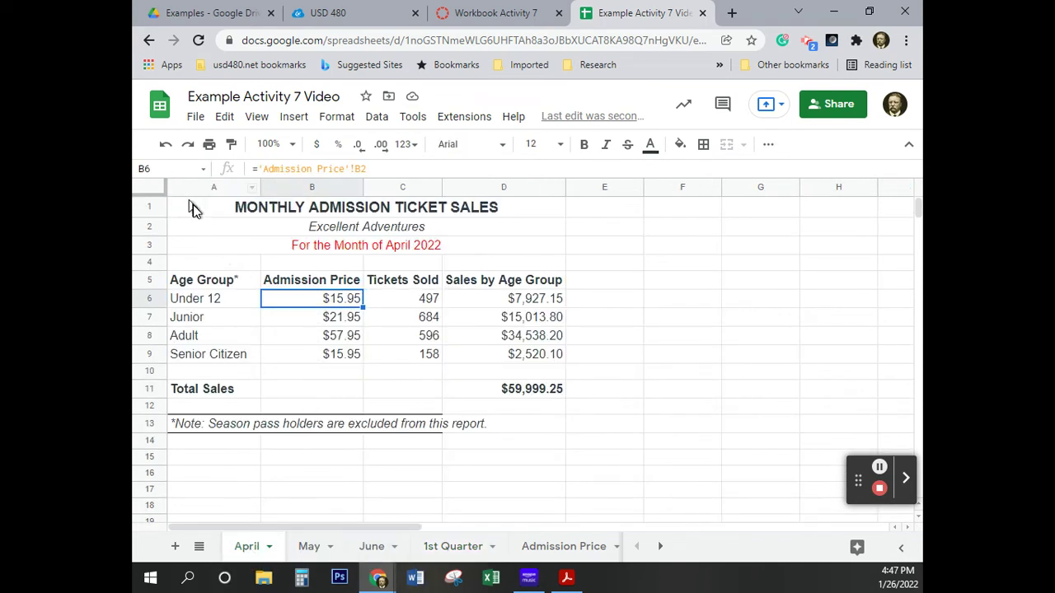
drag(198, 212, 531, 426)
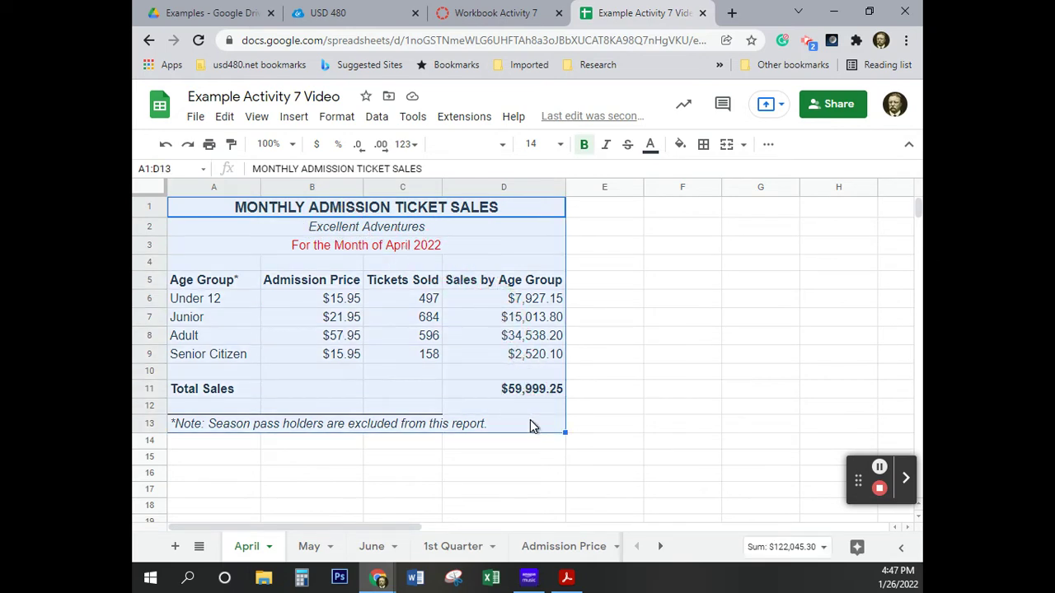
click(310, 547)
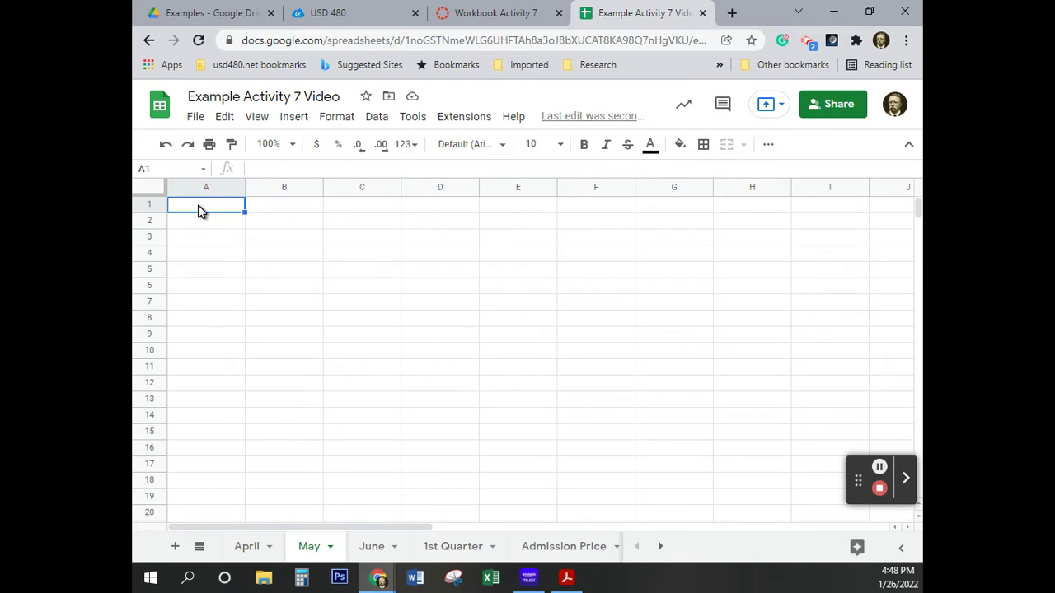
text(MONTHLY ADMISSION TICKET SALES Excellent Adventures For the Month of April 2022  Age Group*	Admission P	Tickets Sold	Sales by Age Group Under 12	$15.95	497	$7,927.15 Junior	$21.95	684	$15,013.80 Adult	$57.95	596	$34,538.20 Senior Citizer	$15.95	158	$2,520.10  Total Sales			$59,999.25  *Note: Season pass holders are excluded from this report.)
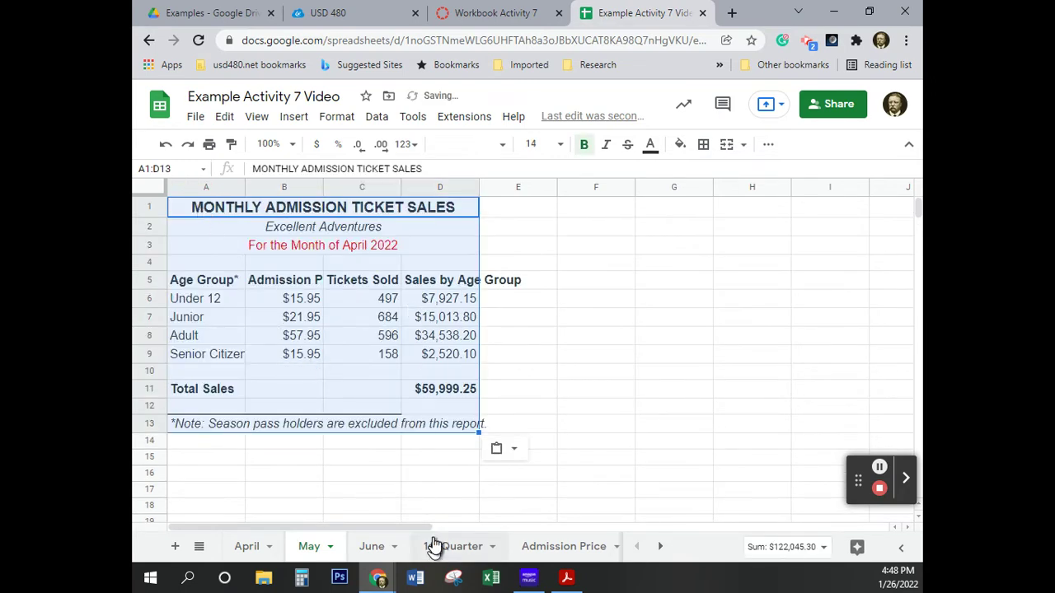
click(372, 547)
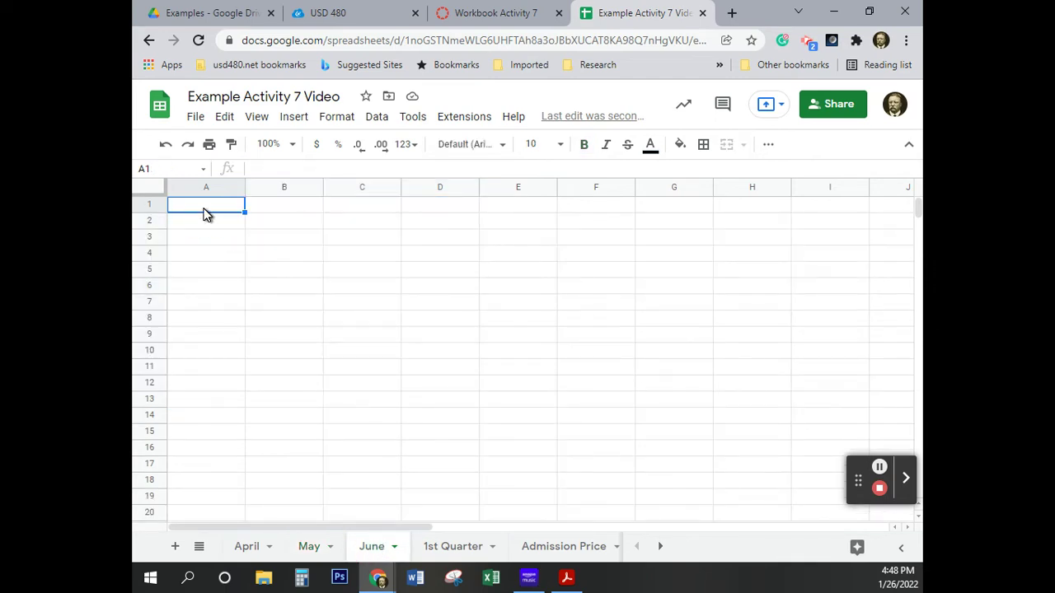
key(ctrl+v)
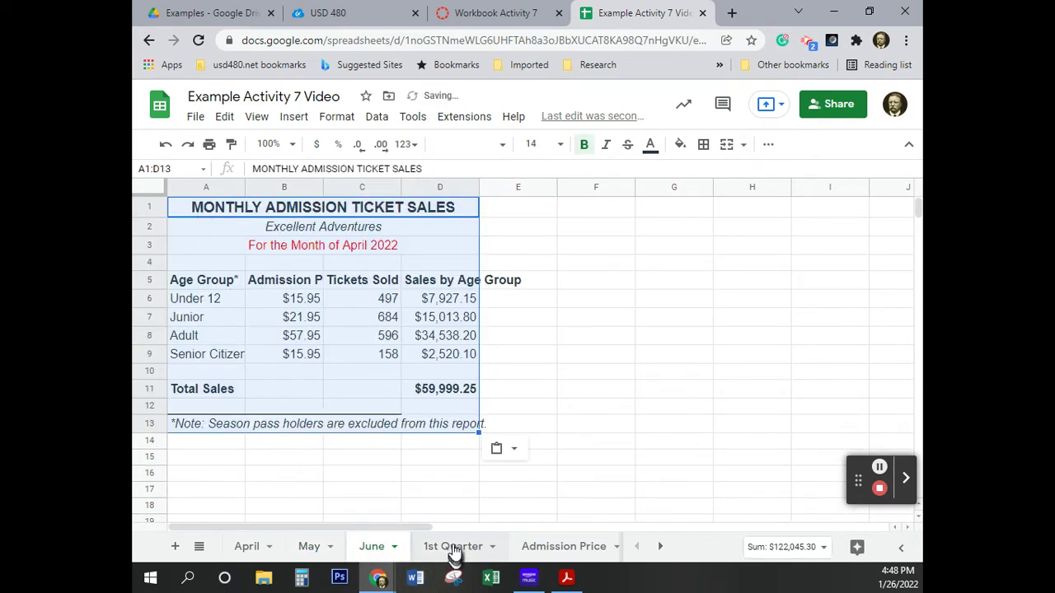
click(451, 543)
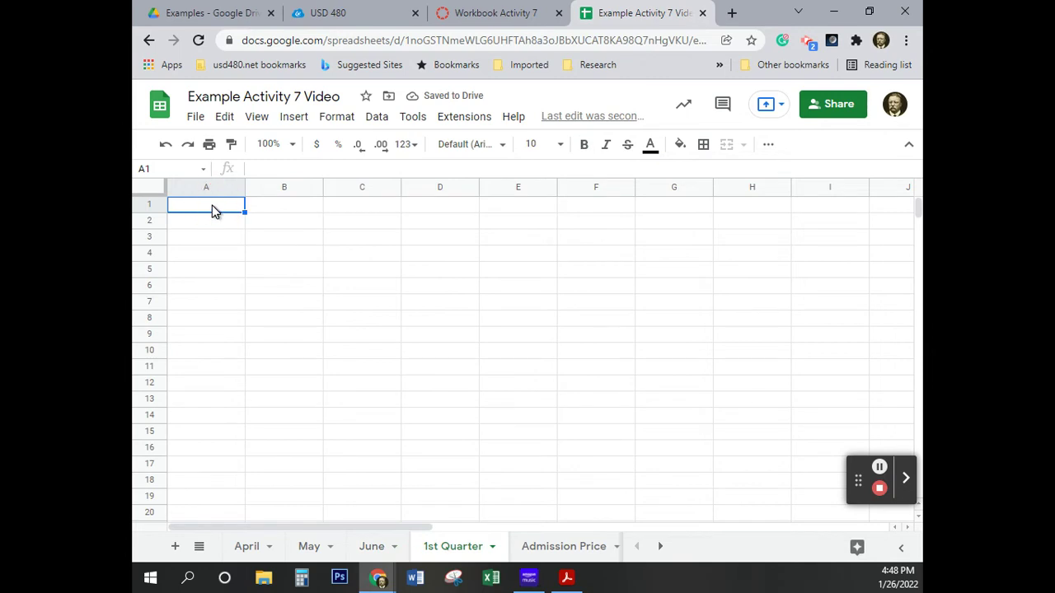
key(ctrl+v)
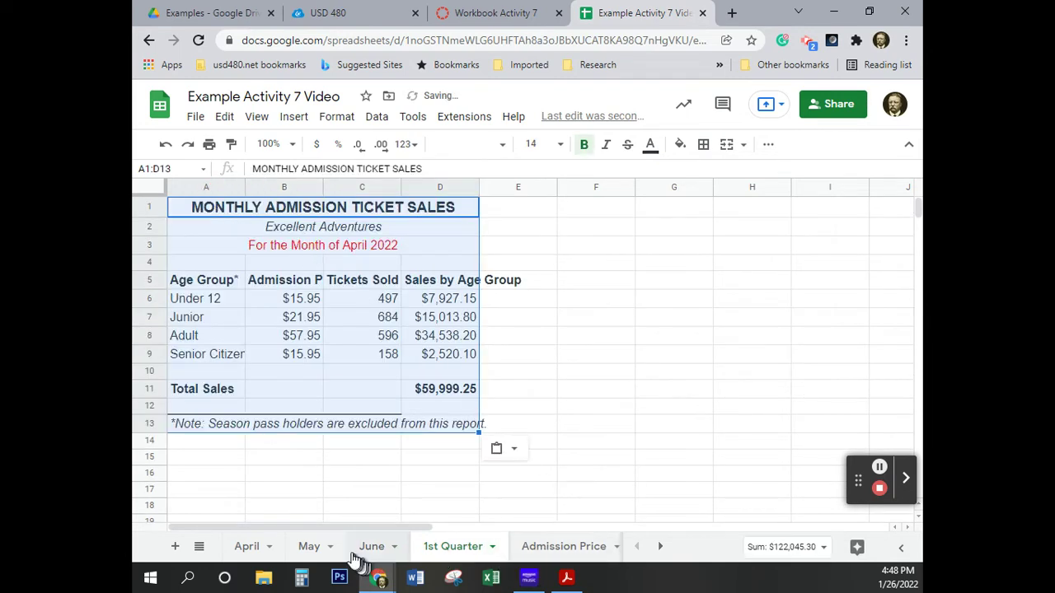
- Adjust the widths of columns A through D on the May sheet so all labels and headings fit
click(313, 547)
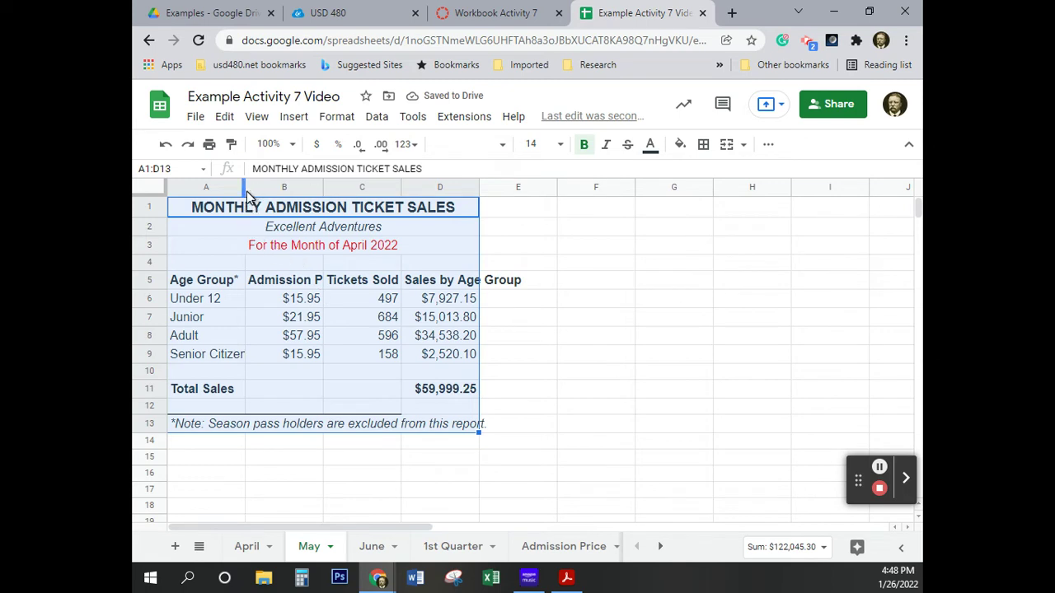
drag(245, 188, 257, 188)
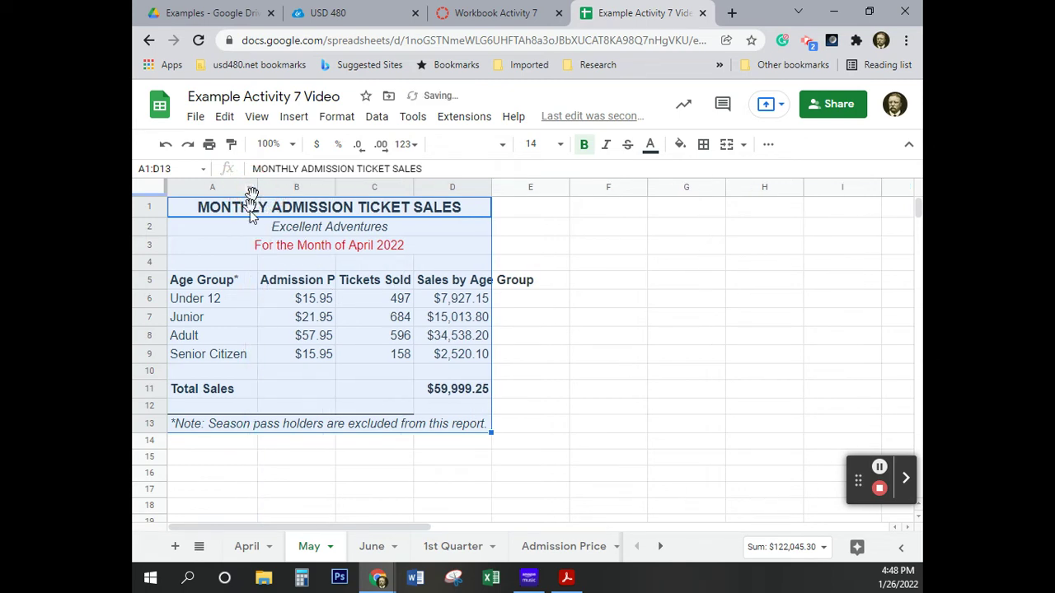
double_click(335, 189)
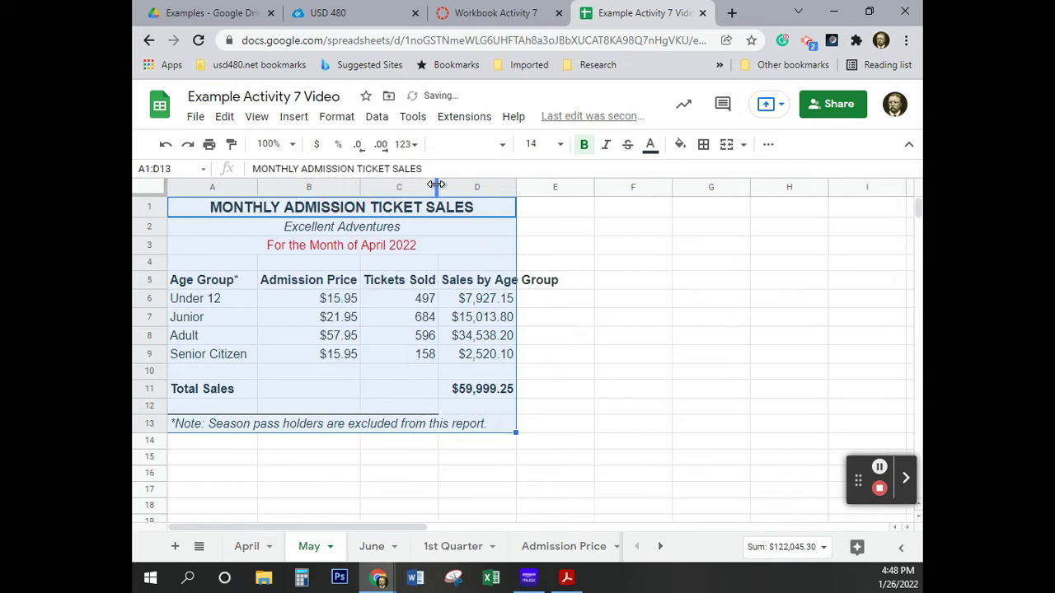
double_click(438, 184)
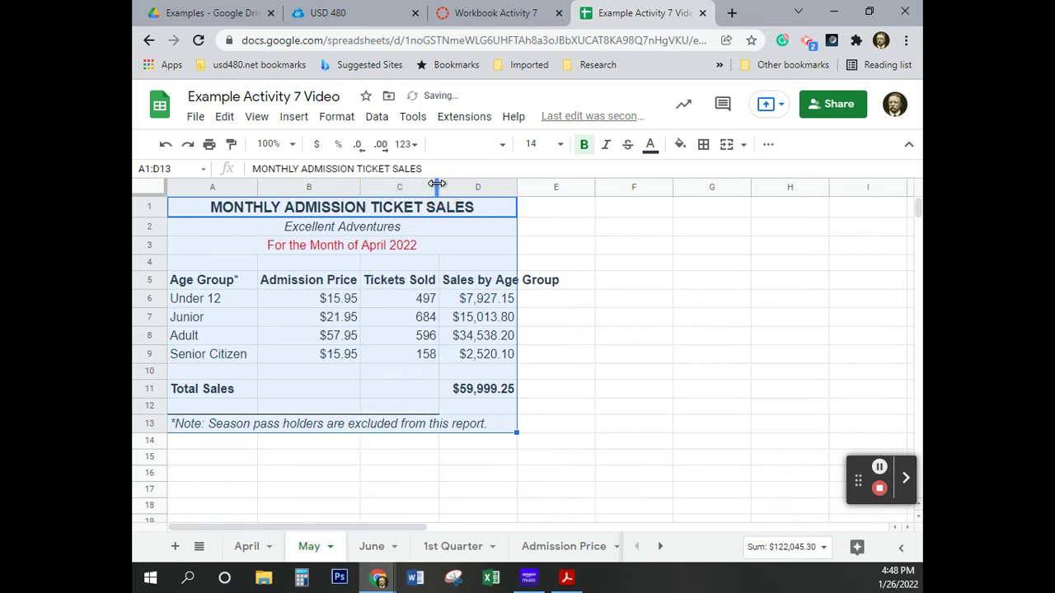
double_click(516, 184)
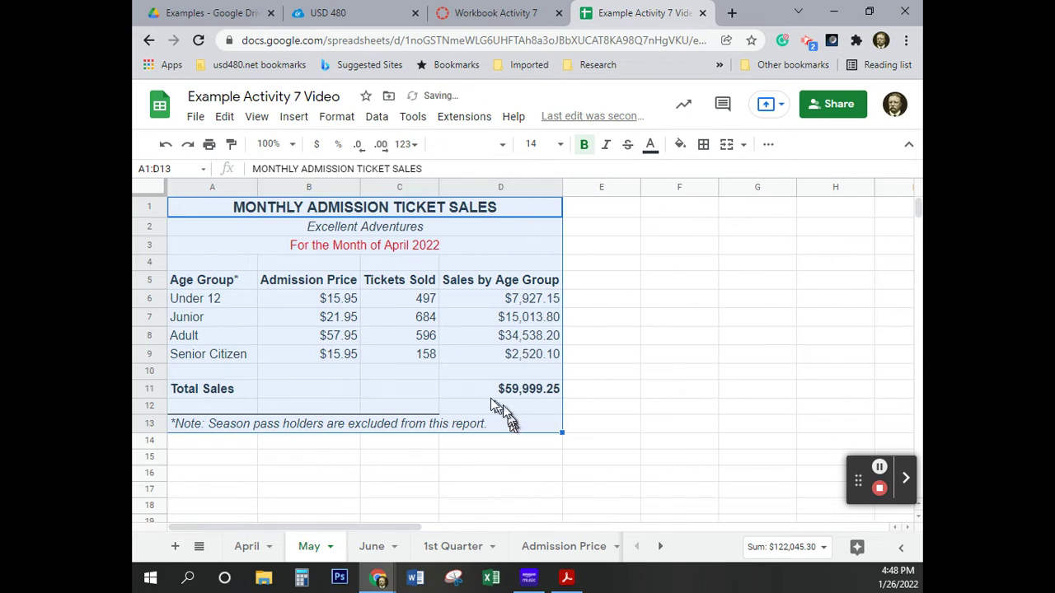
- Change the month line in row 3 of the May sheet to "For the Month of May 2022"
click(384, 247)
click(346, 168)
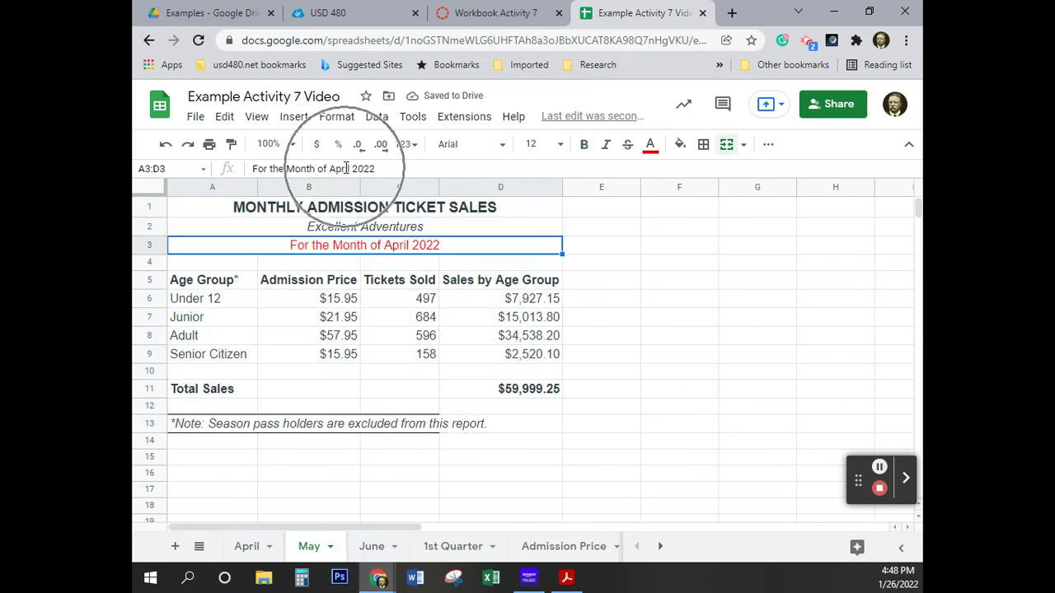
drag(350, 169, 334, 172)
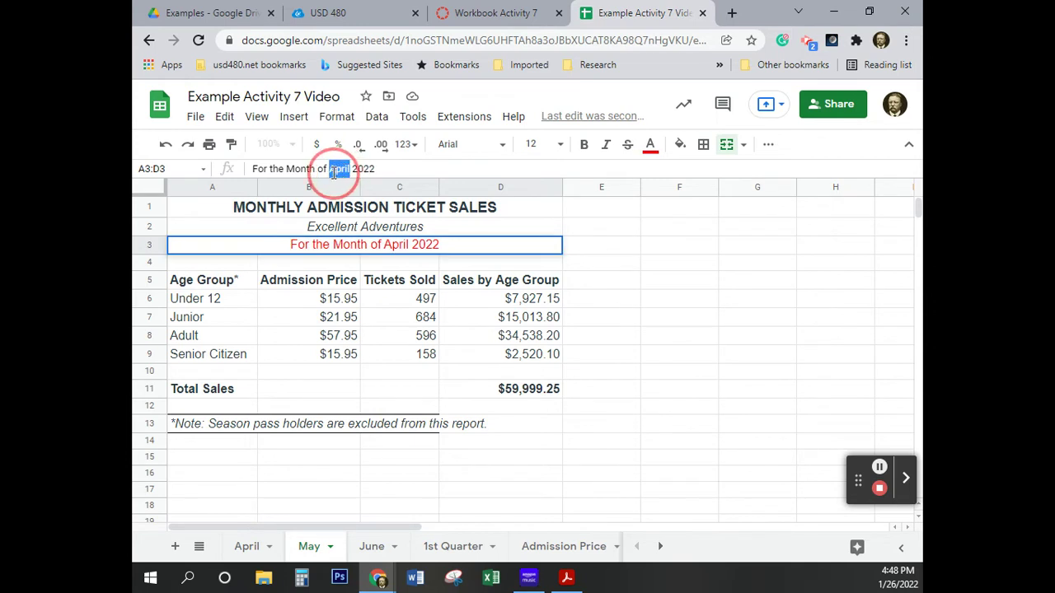
text(May)
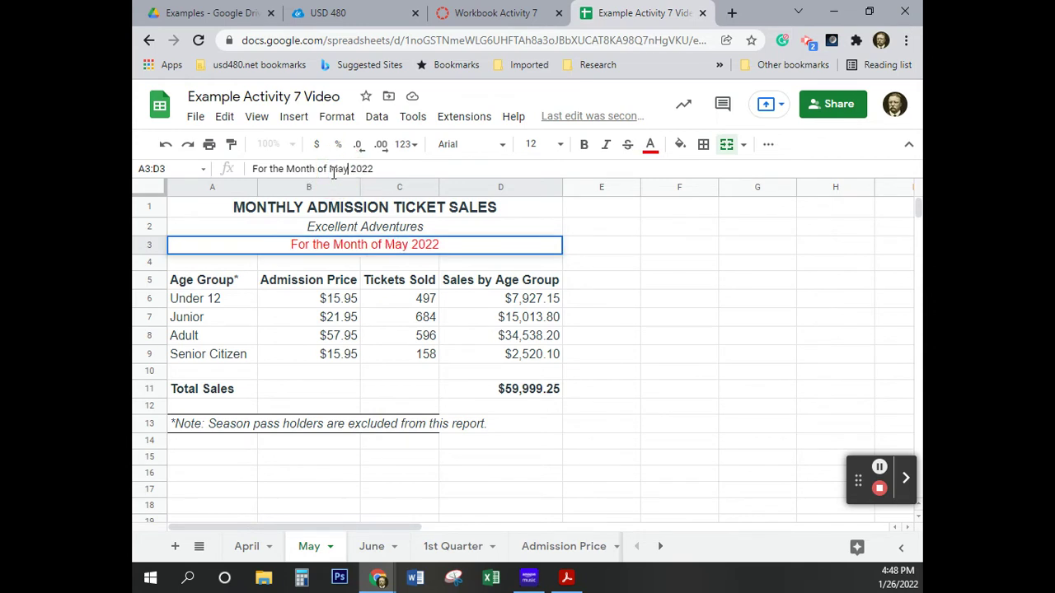
key(Return)
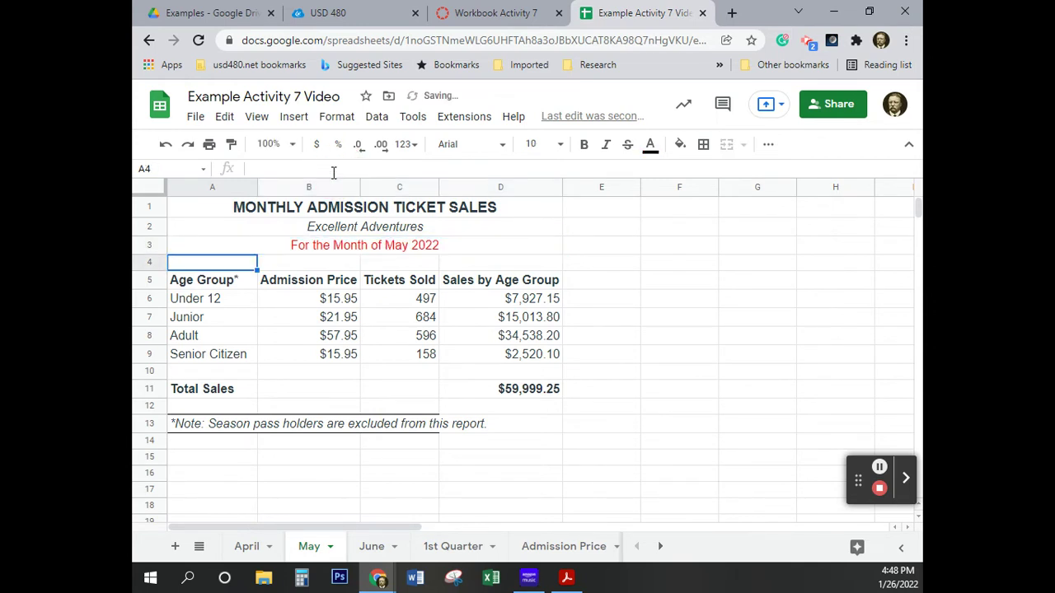
- Widen columns A, B and D on the June sheet so the age groups and column headings fit
click(365, 550)
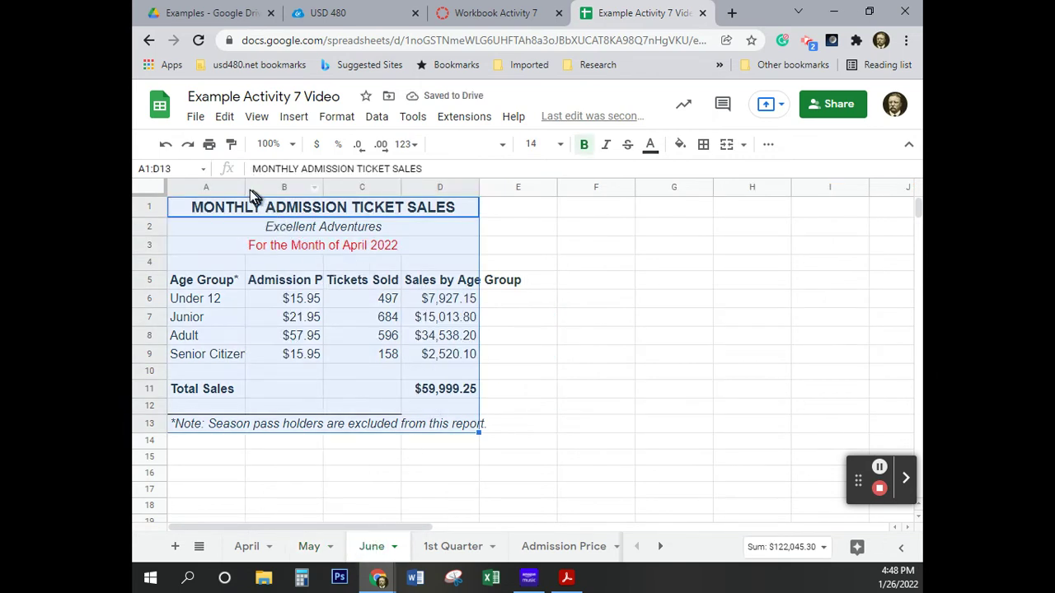
drag(242, 188, 254, 188)
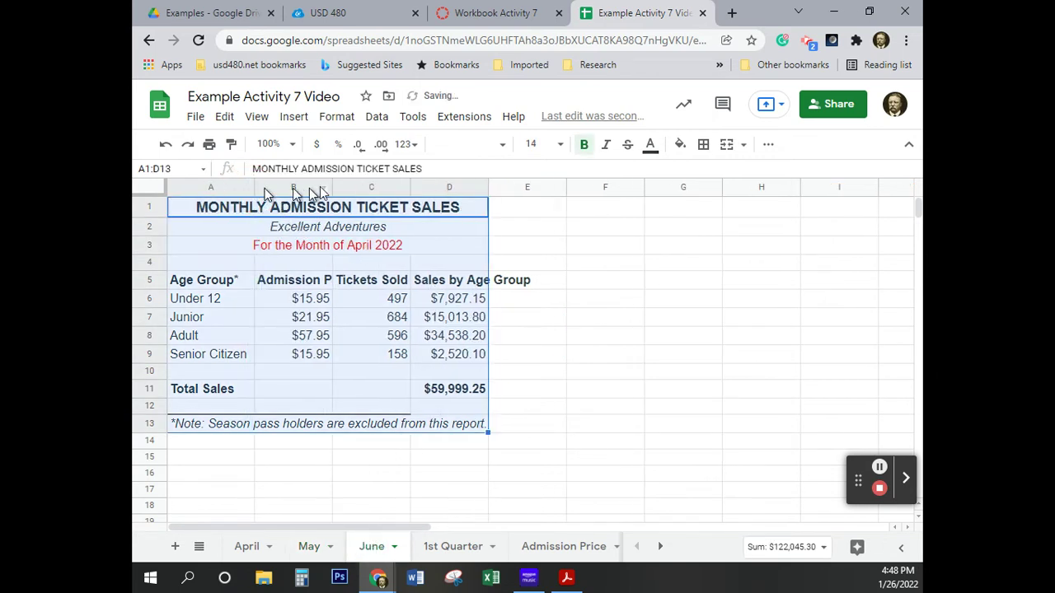
drag(332, 188, 357, 188)
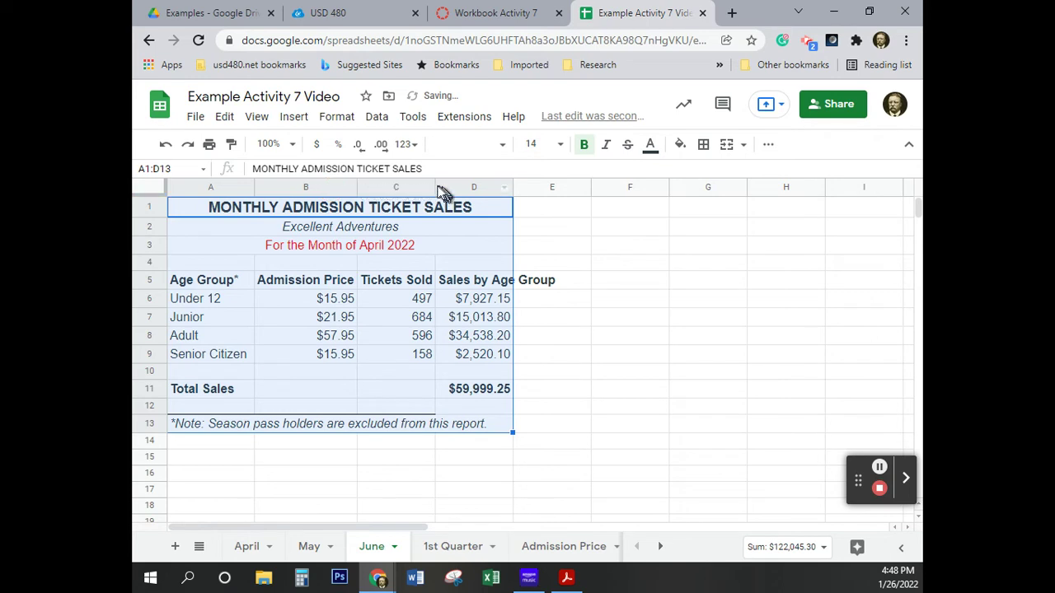
click(512, 187)
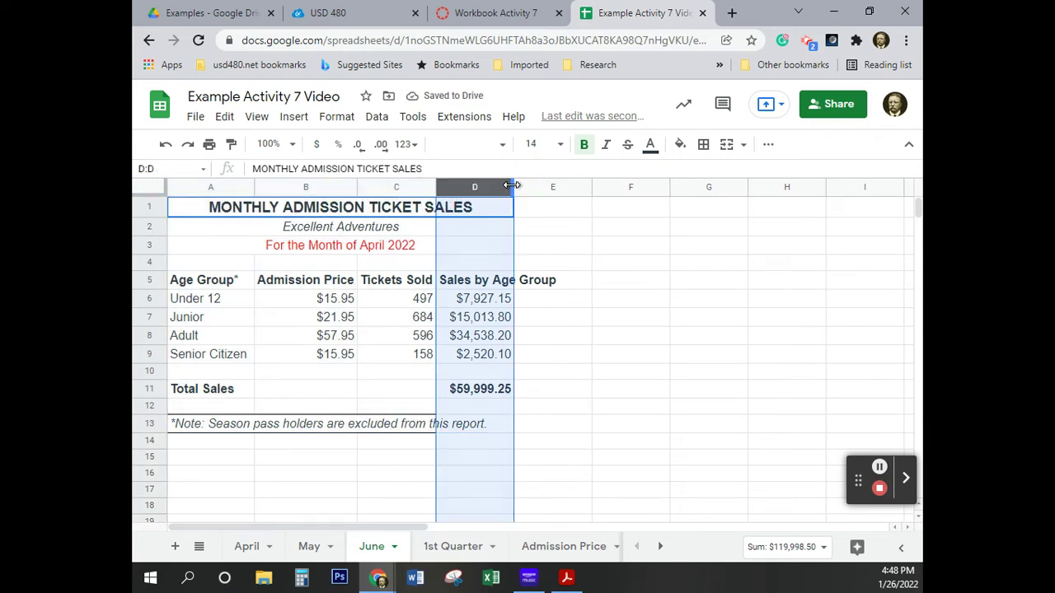
double_click(513, 187)
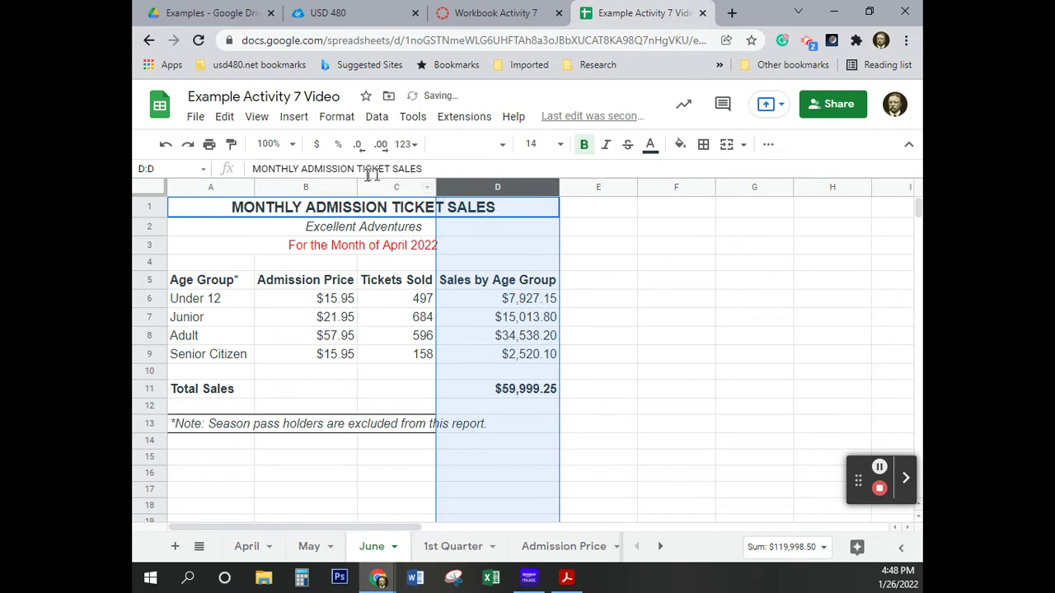
- Change the month line in row 3 of the June sheet to "For the Month of June 2022"
click(332, 246)
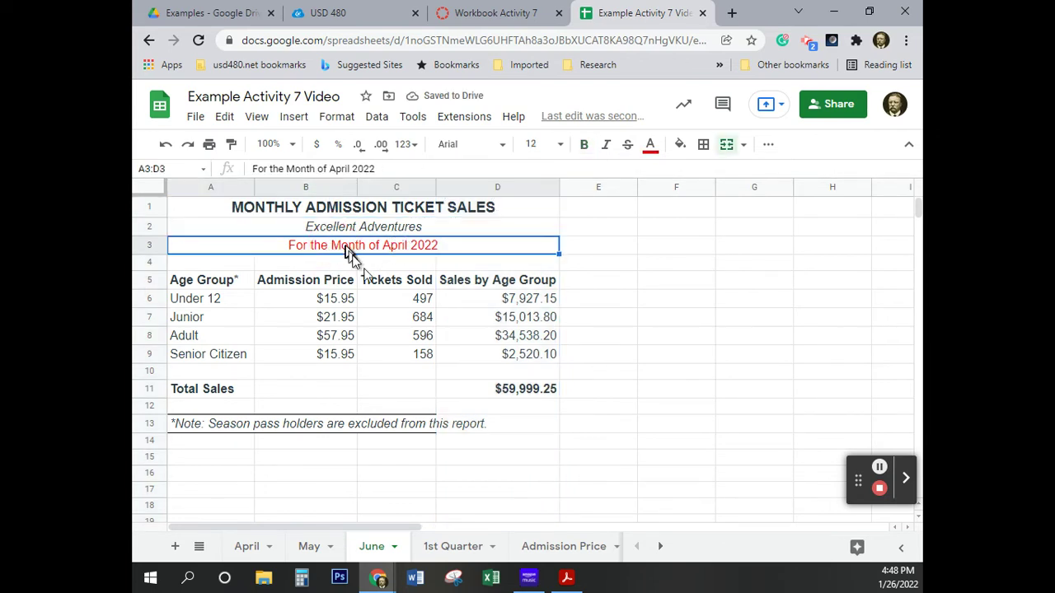
double_click(346, 169)
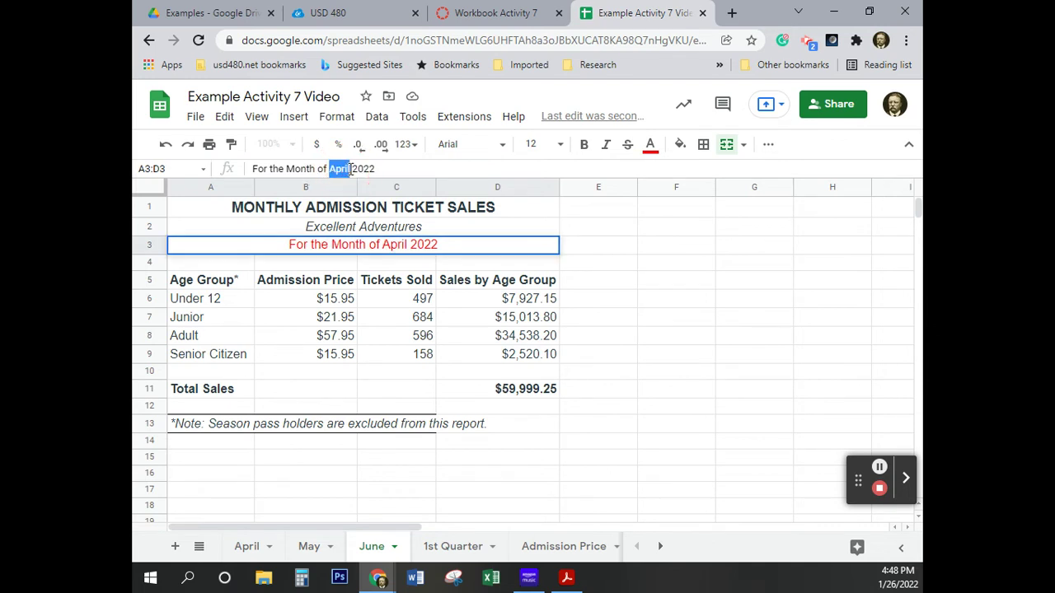
text(June)
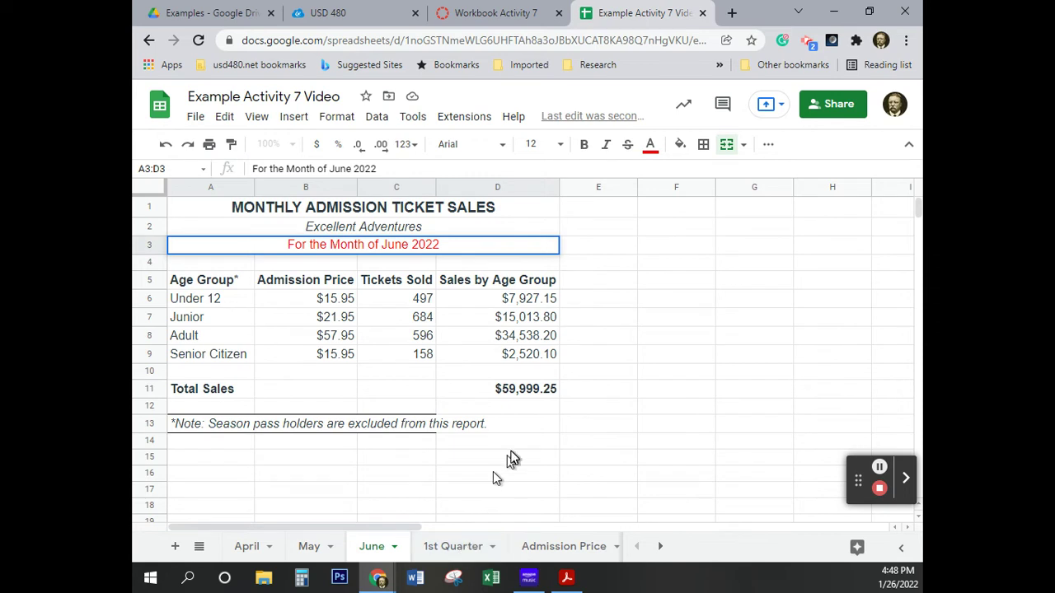
key(Return)
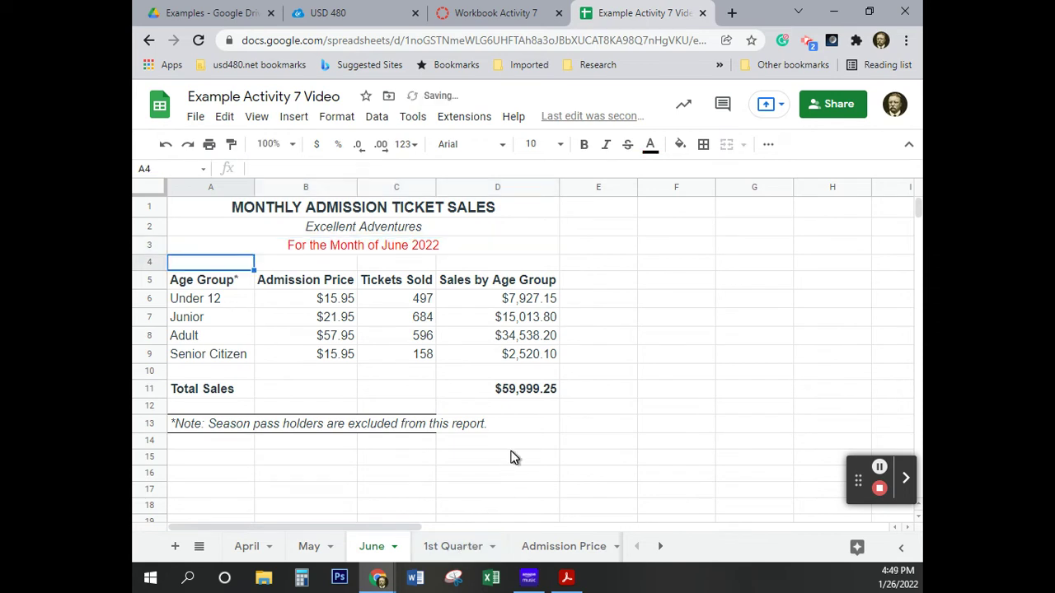
- Widen columns A through D on the 1st Quarter sheet so the age groups and column headings fit
click(455, 547)
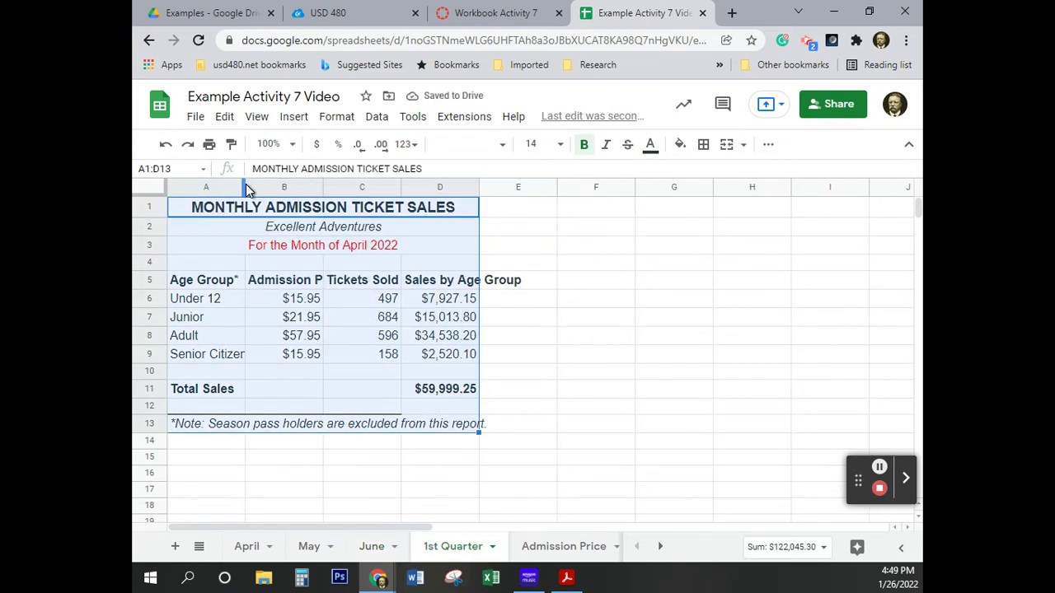
drag(245, 188, 254, 188)
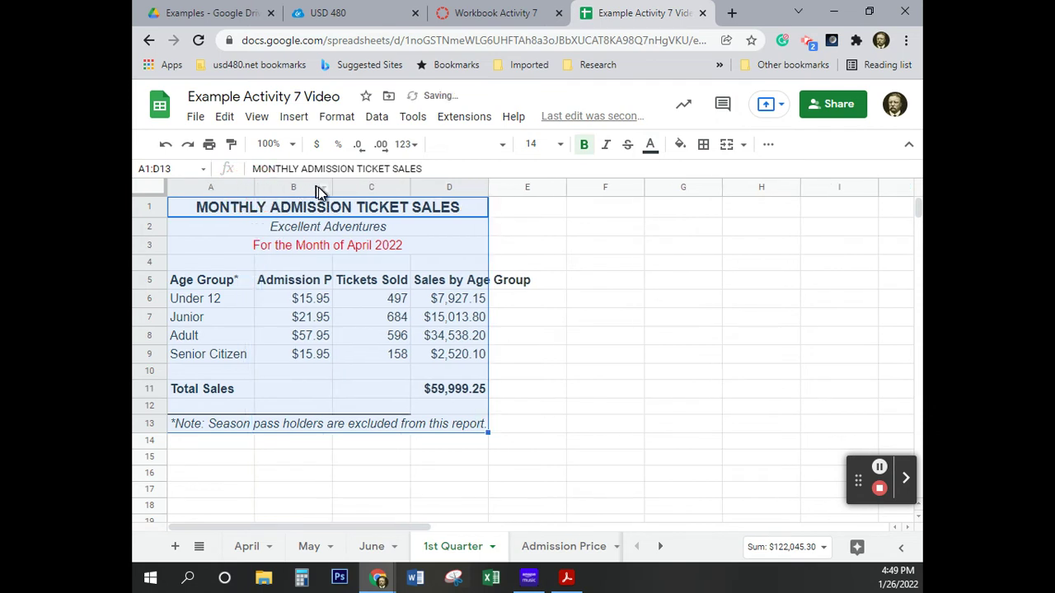
drag(332, 187, 357, 186)
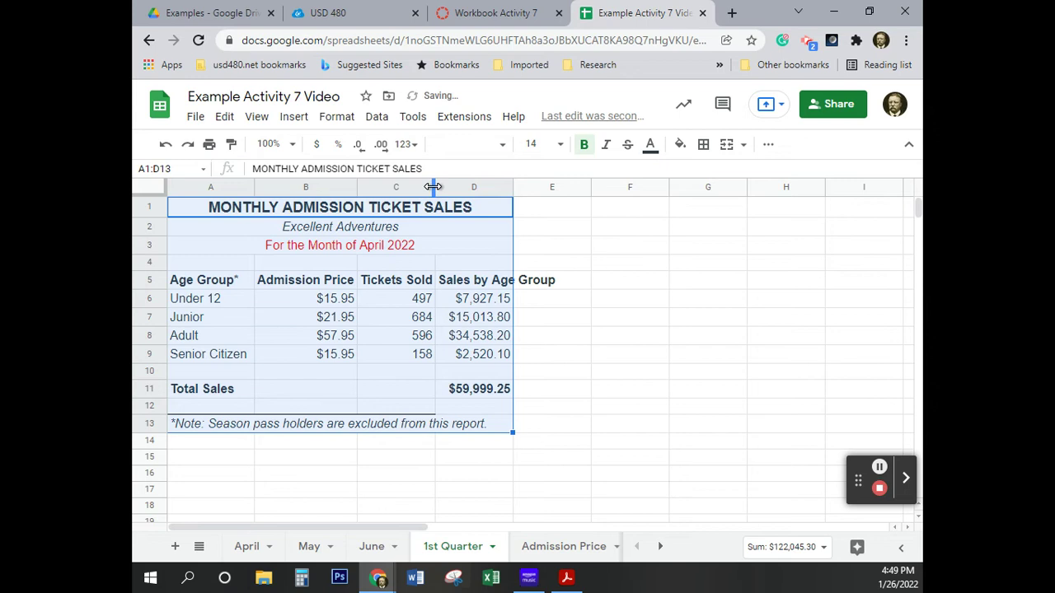
drag(435, 188, 436, 188)
drag(512, 188, 559, 188)
- Change the period line in row 3 of the 1st Quarter sheet to "For the First Quarter of 2022"
click(336, 246)
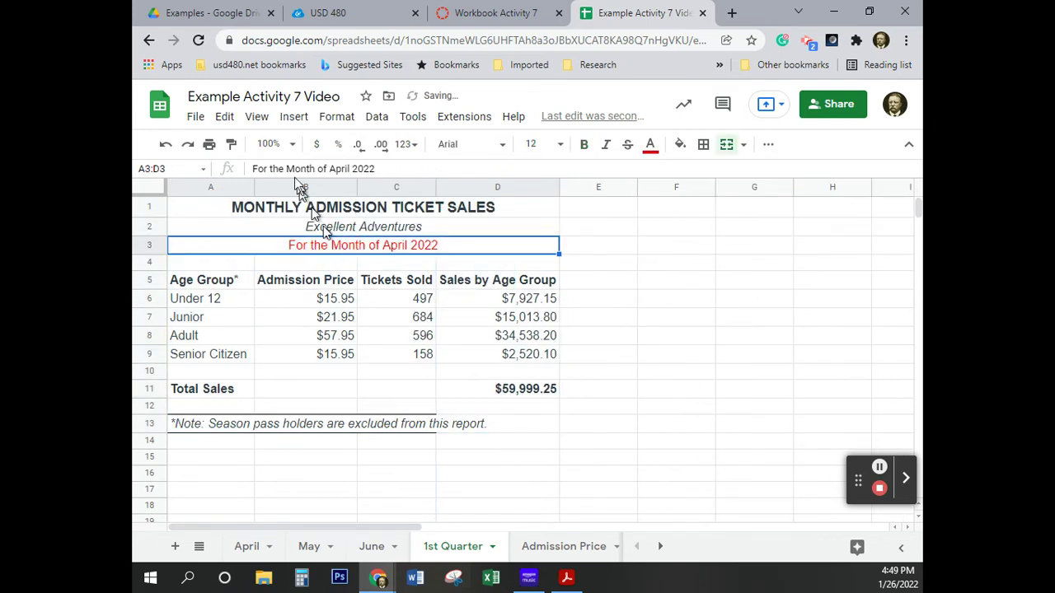
click(288, 169)
drag(289, 169, 351, 169)
text(Fi)
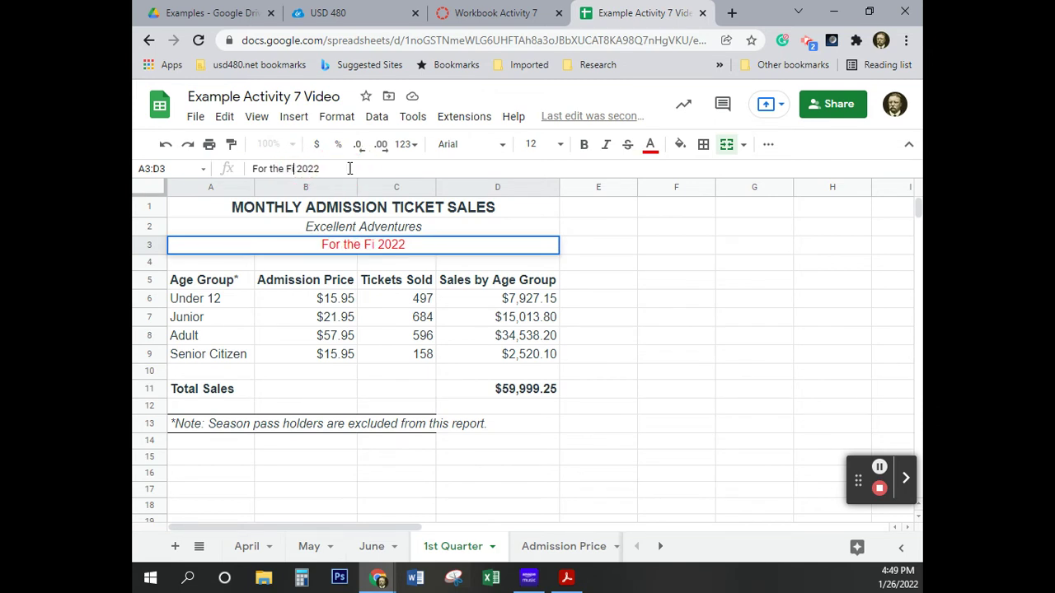
text(rst Qu)
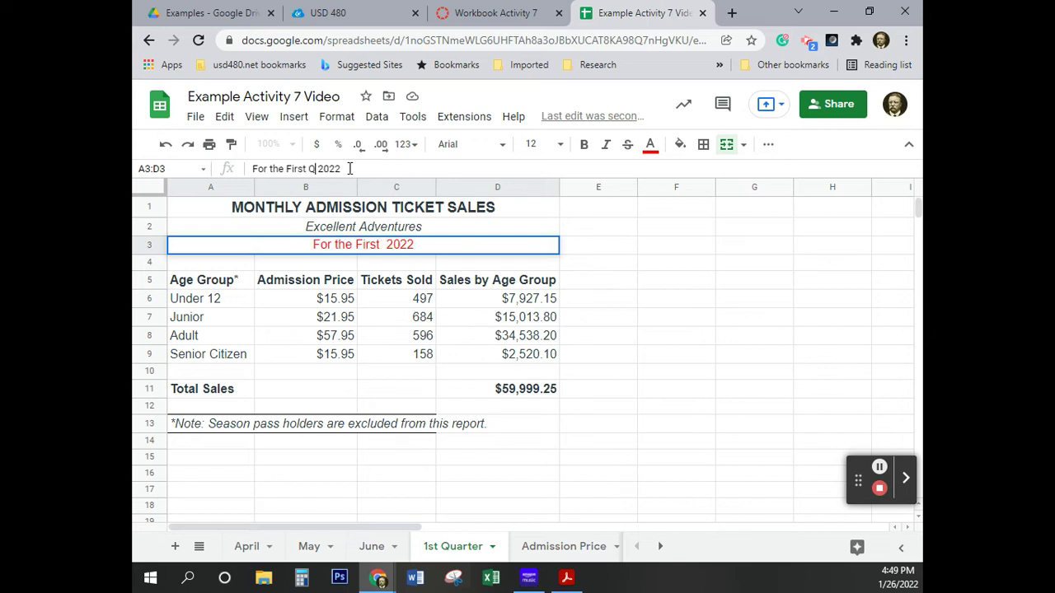
text(arter )
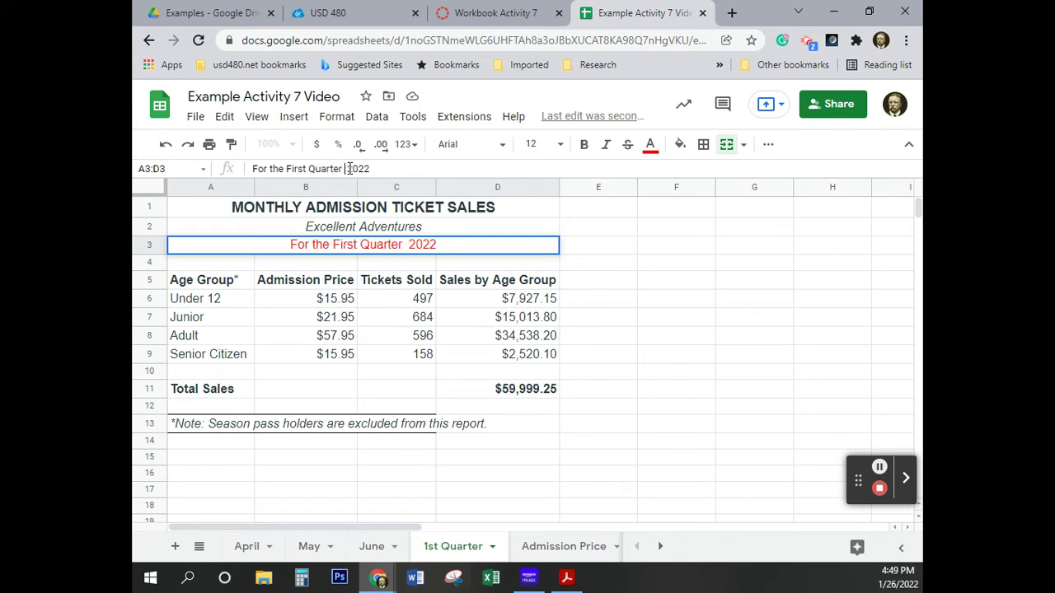
text(of)
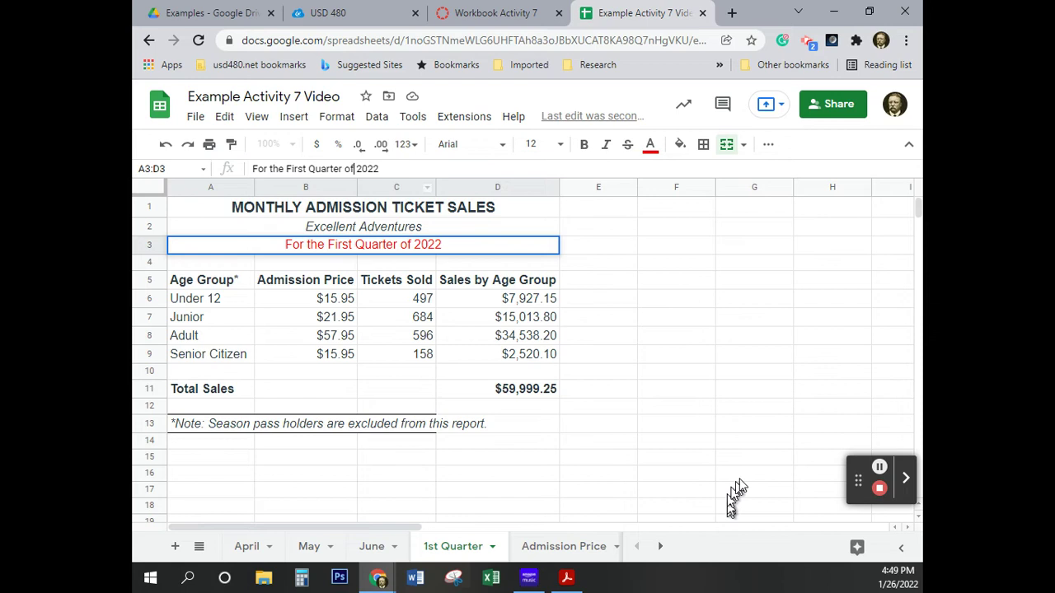
click(698, 410)
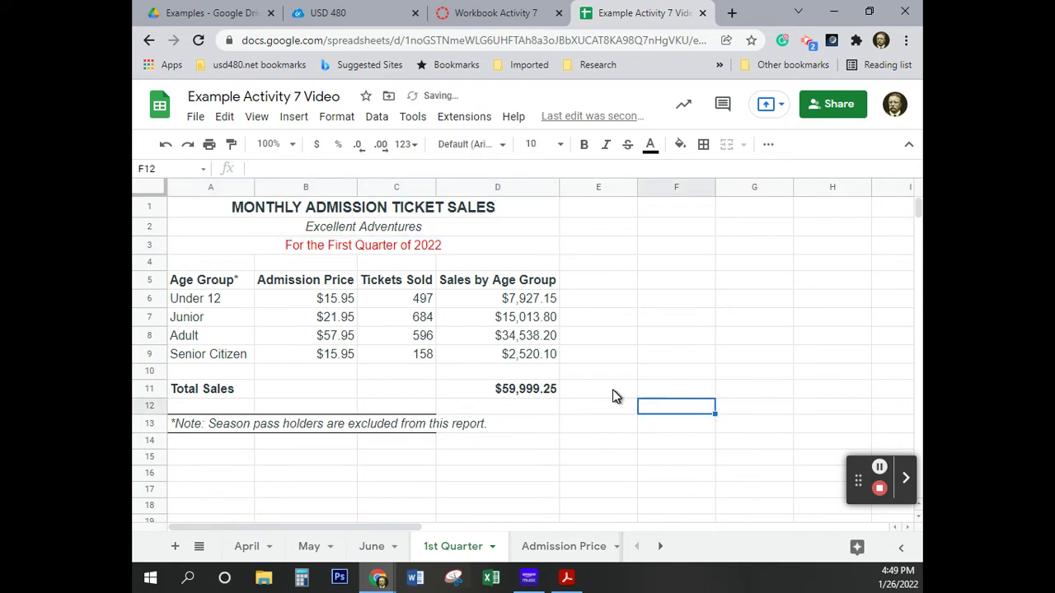
- Enter the May tickets sold: 415 for Under 12, 256 for Junior, 335 for Adult and 237 for Senior Citizen
click(309, 547)
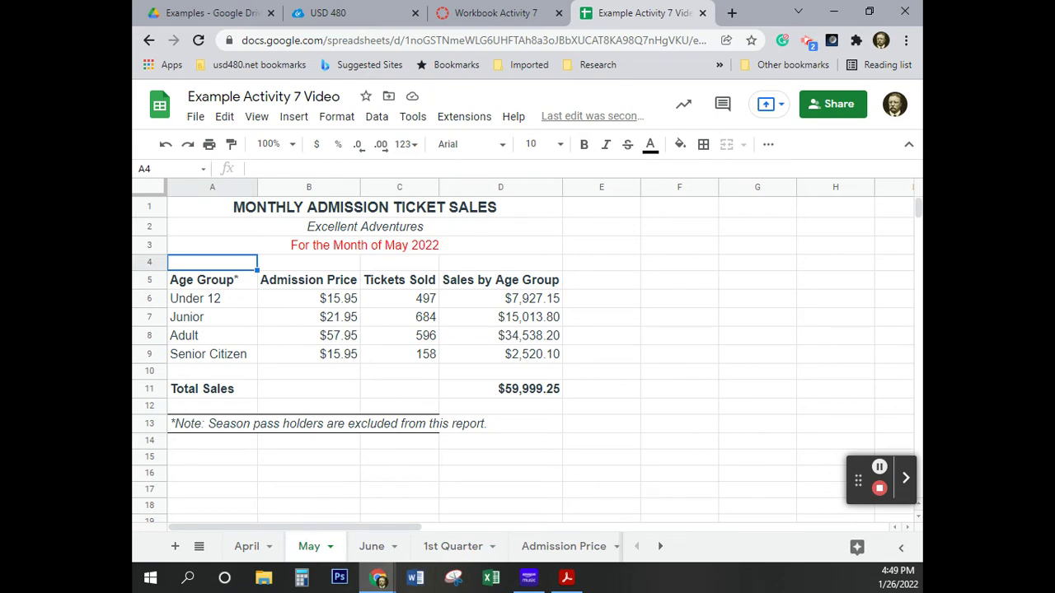
click(312, 551)
click(423, 300)
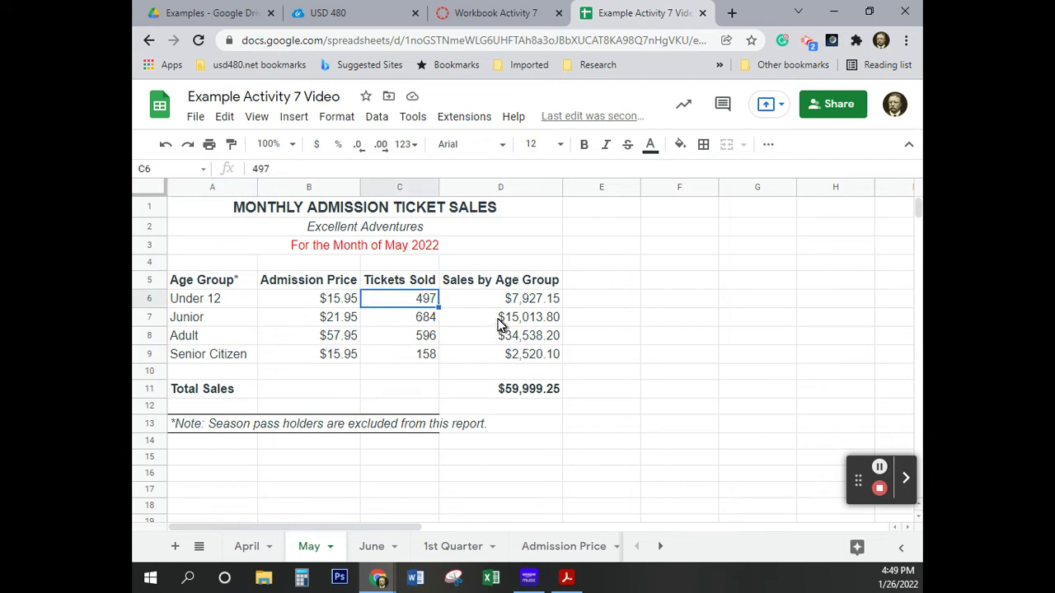
text(415)
key(Return)
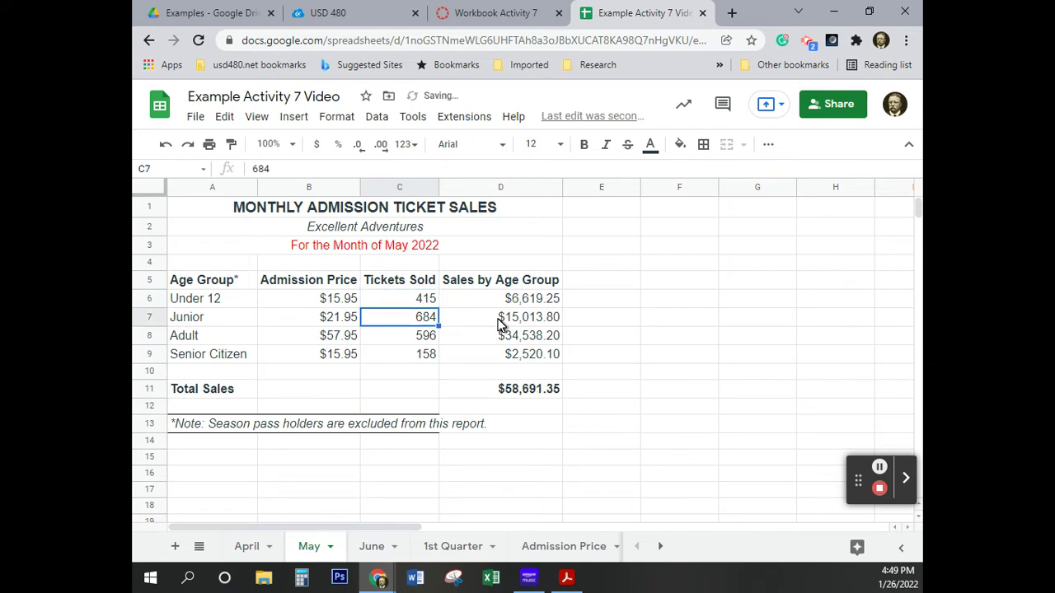
text(256)
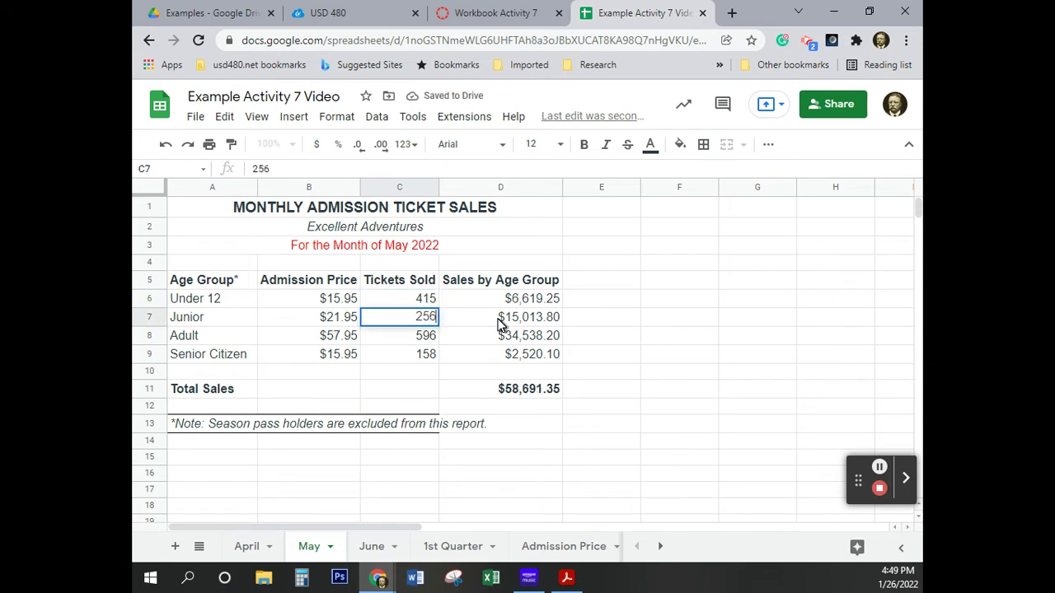
key(Return)
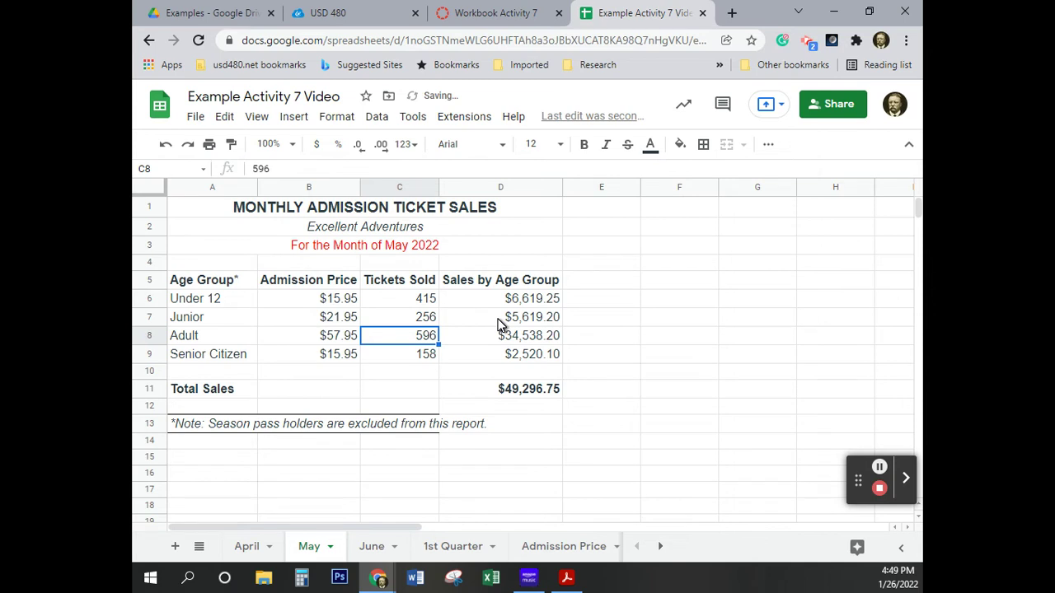
text(335)
key(Return)
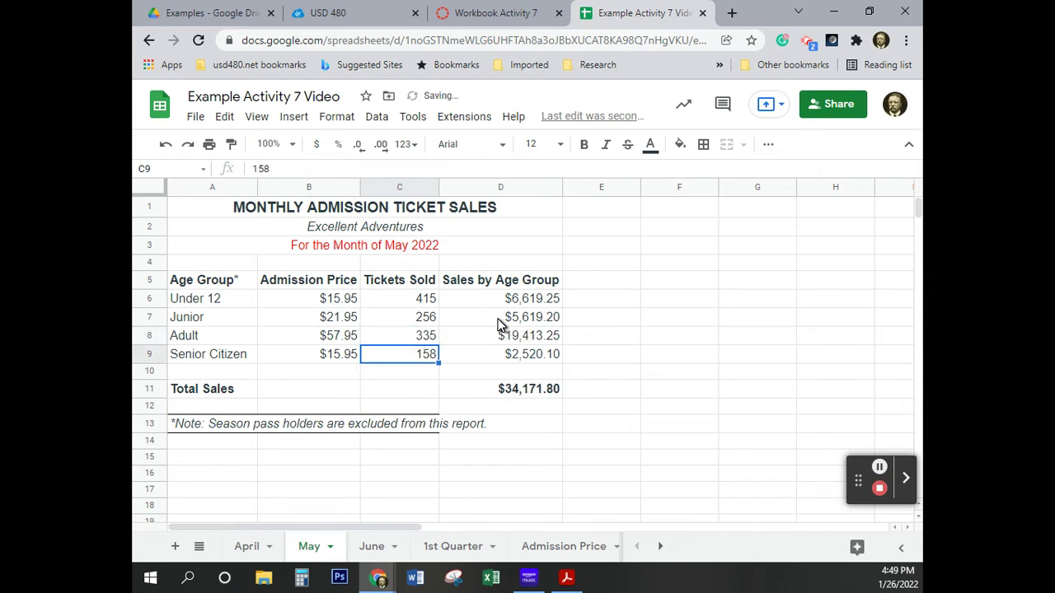
text(237)
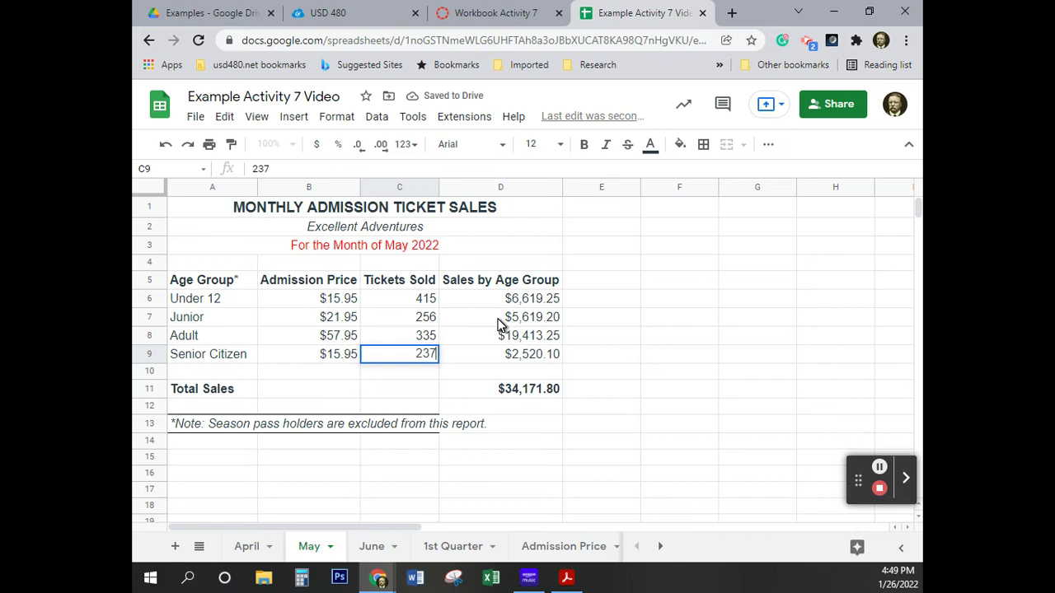
key(Return)
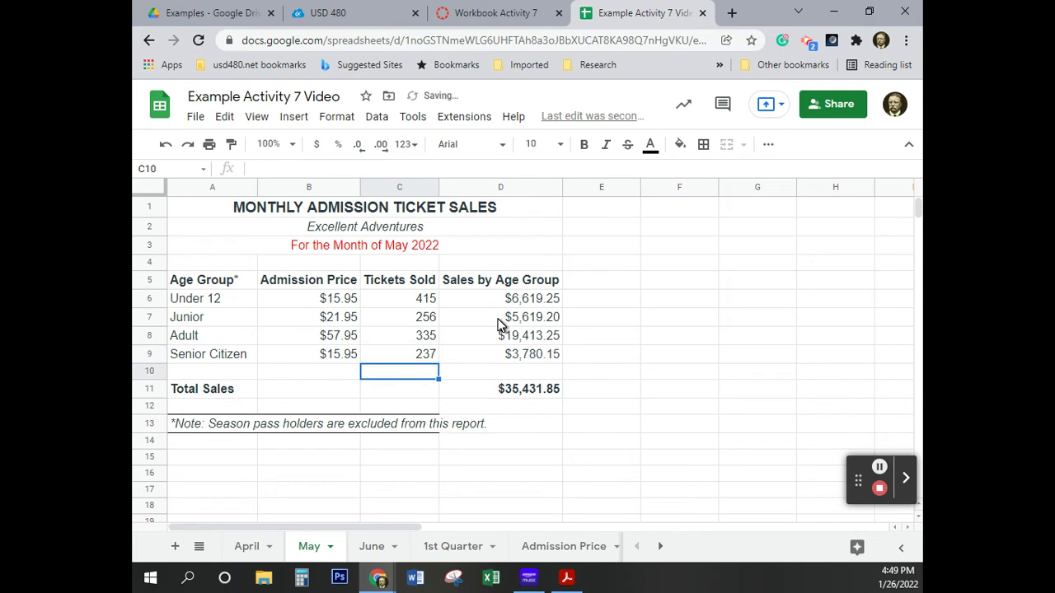
- Enter the June tickets sold: 369 for Under 12, 309 for Junior, 473 for Adult and 290 for Senior Citizen
click(371, 550)
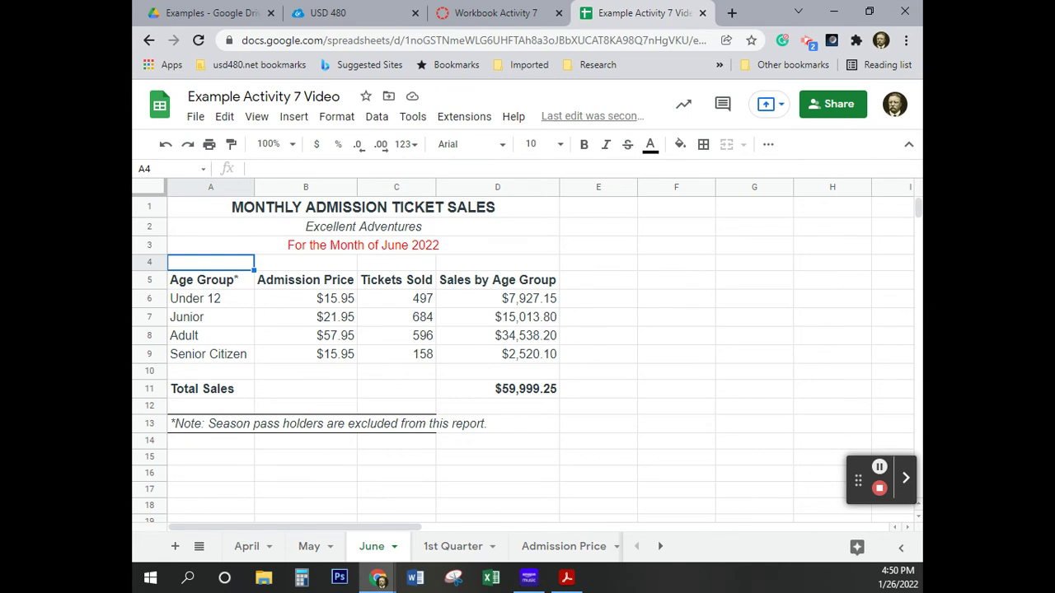
click(415, 302)
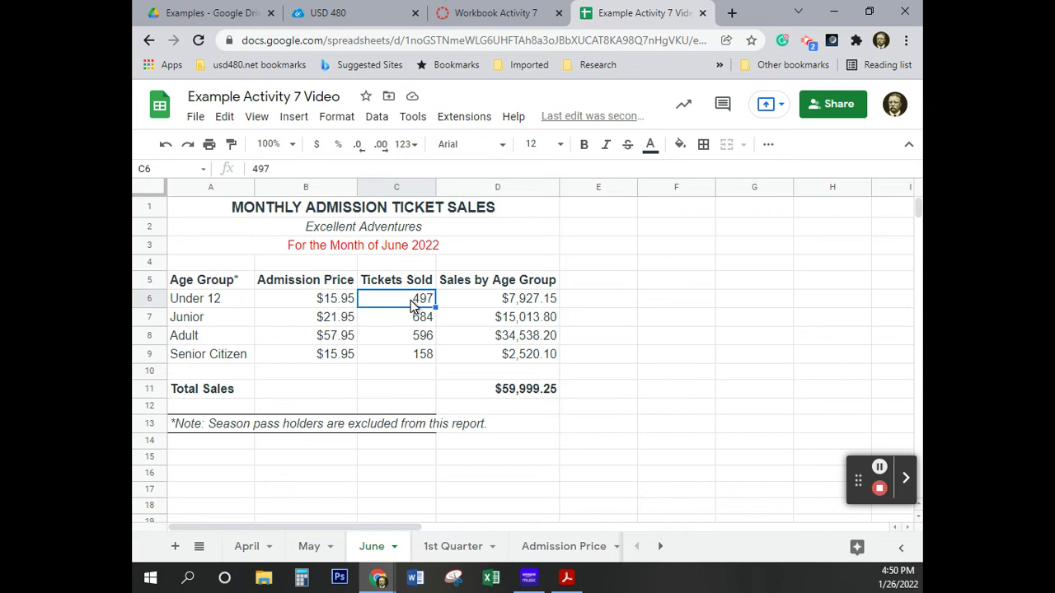
text(369)
key(Return)
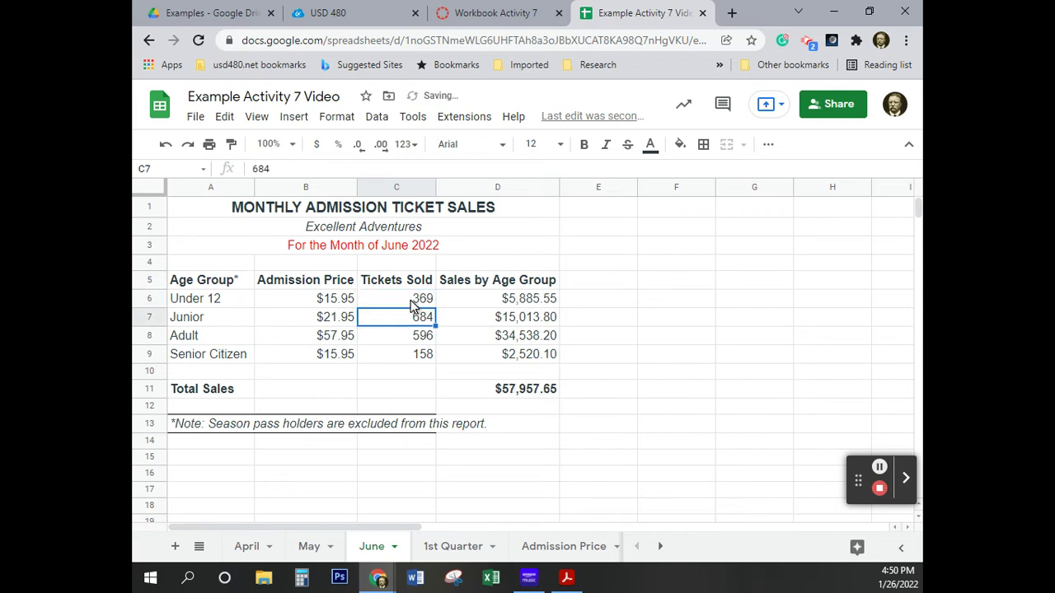
text(30)
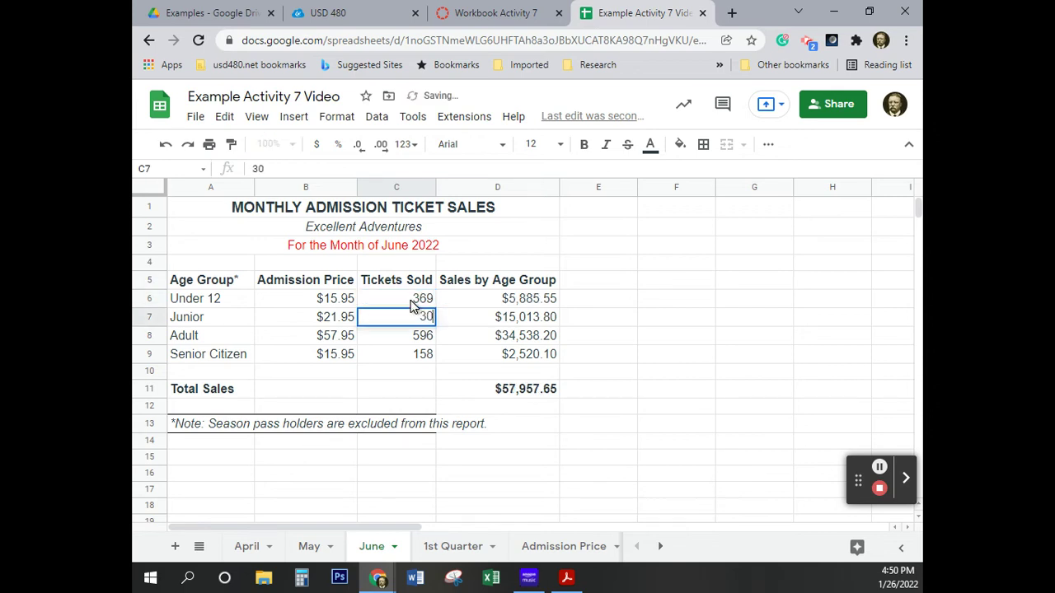
text(9)
key(Return)
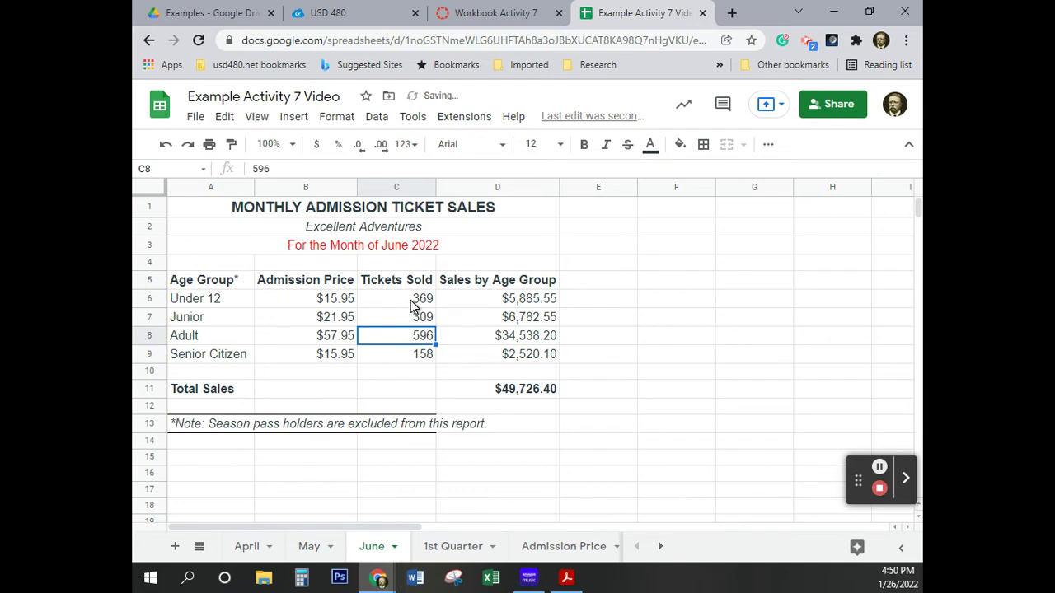
text(47)
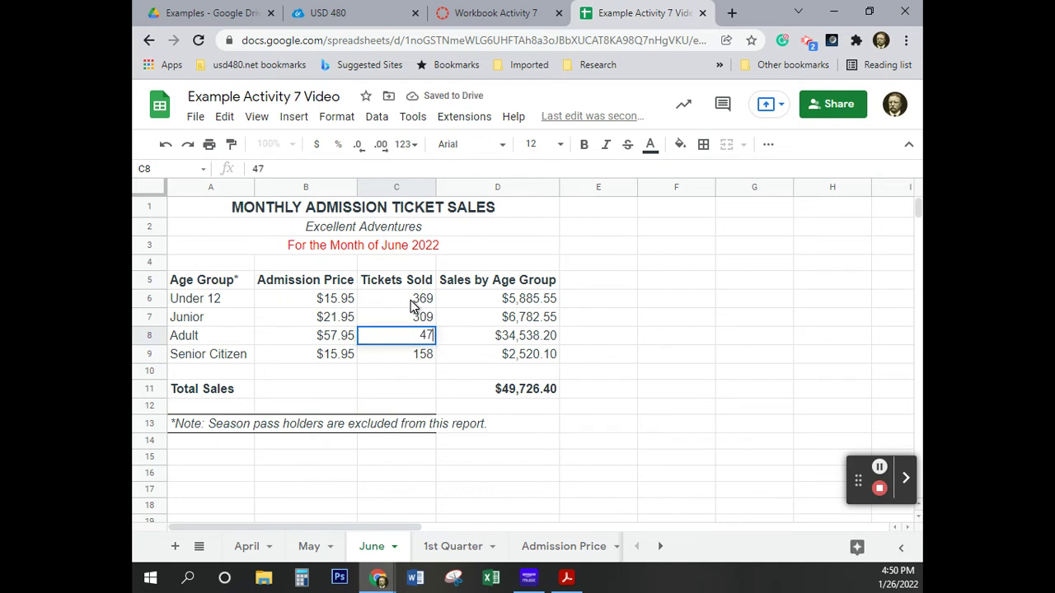
text(3)
key(Return)
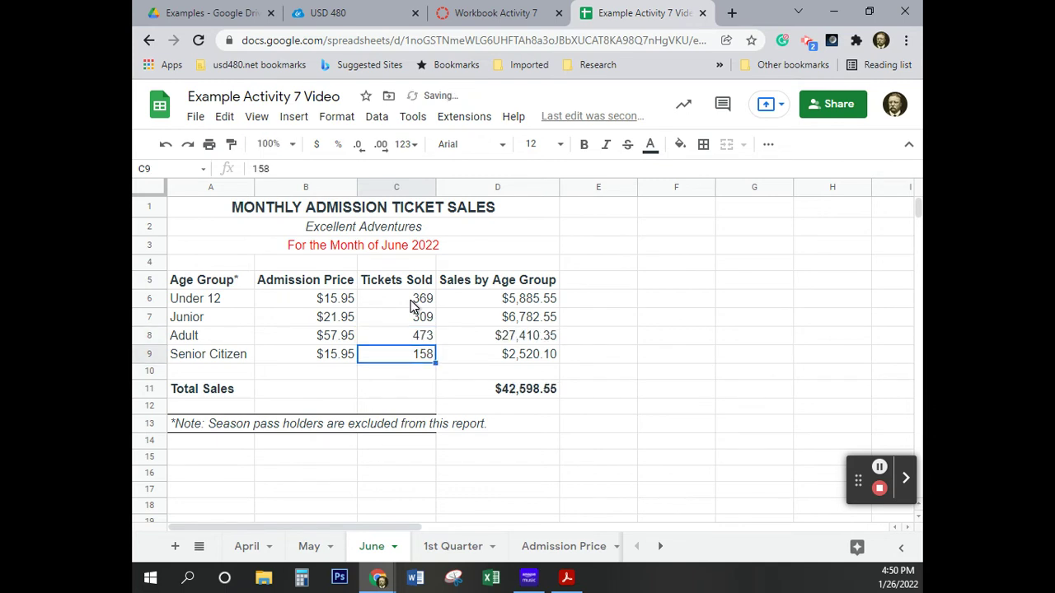
text(290)
key(Return)
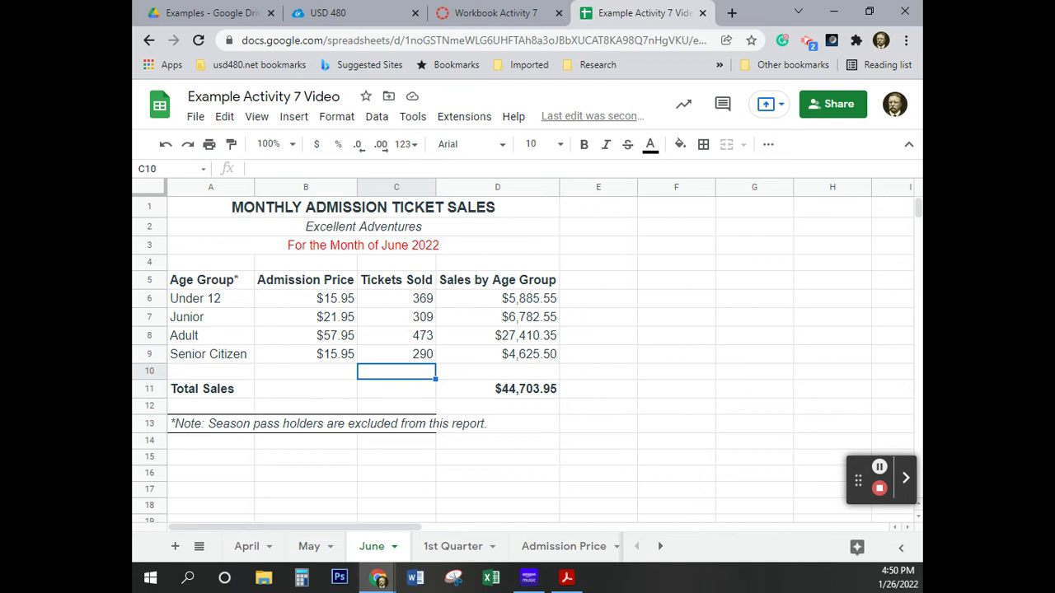
- On the 1st Quarter sheet, start the Under 12 Tickets Sold formula in C6 with a reference to April!C6
click(459, 548)
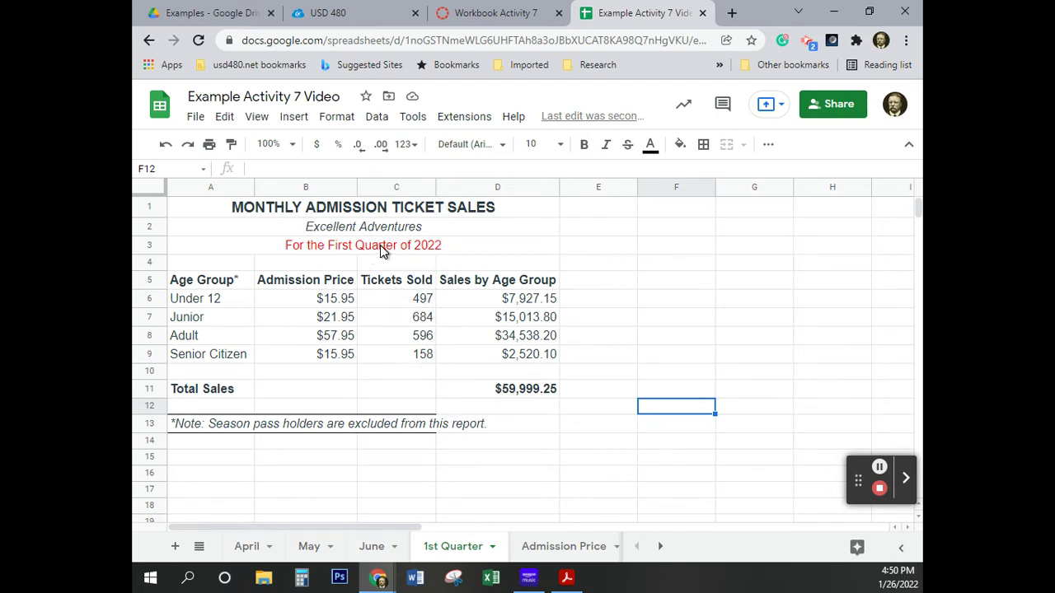
click(396, 302)
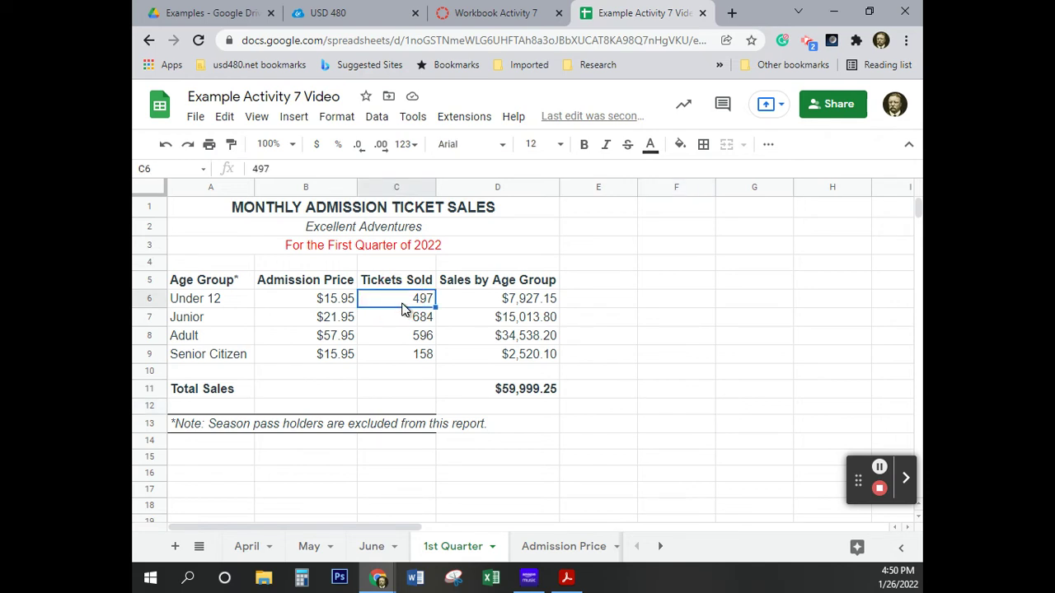
text(=)
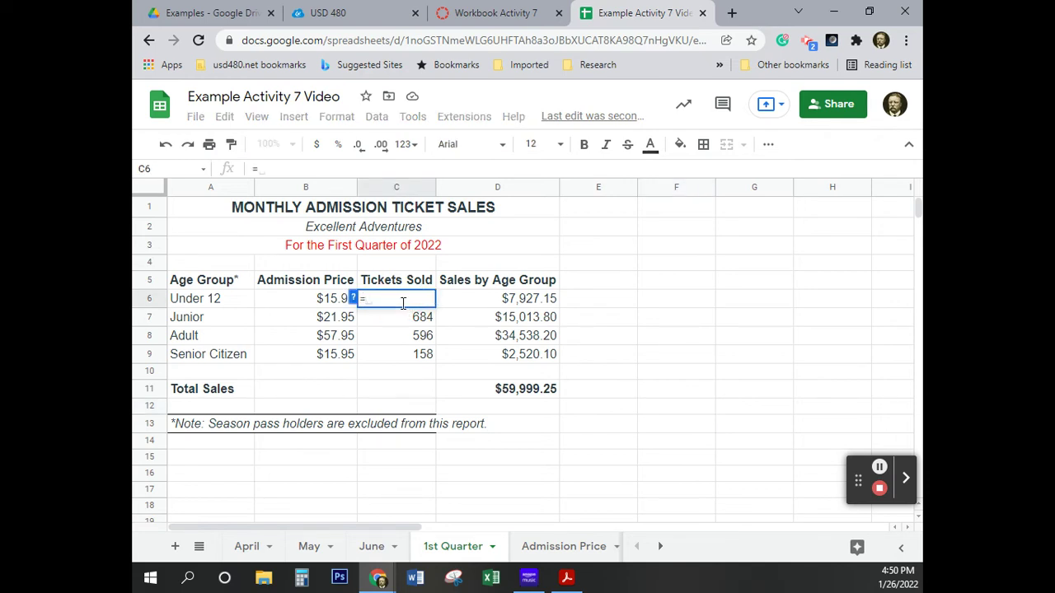
click(250, 548)
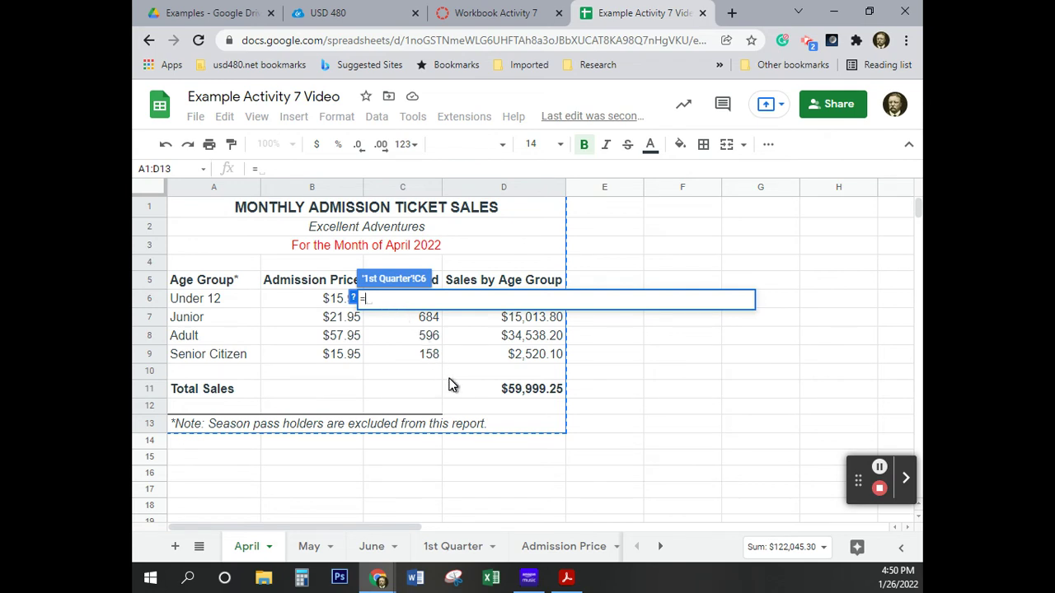
scroll(451, 386, down, 1)
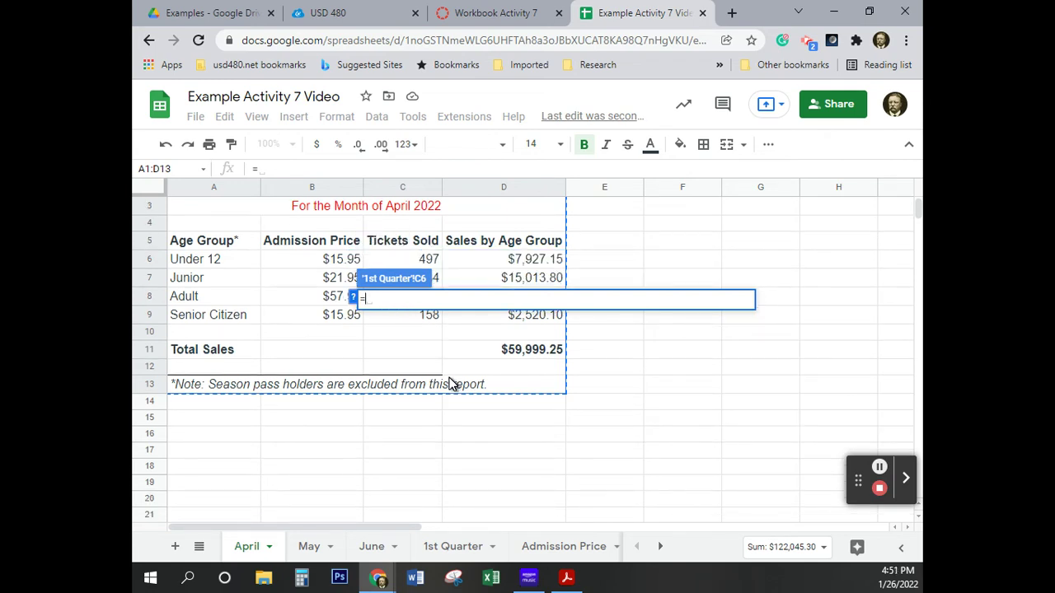
scroll(452, 384, up, 1)
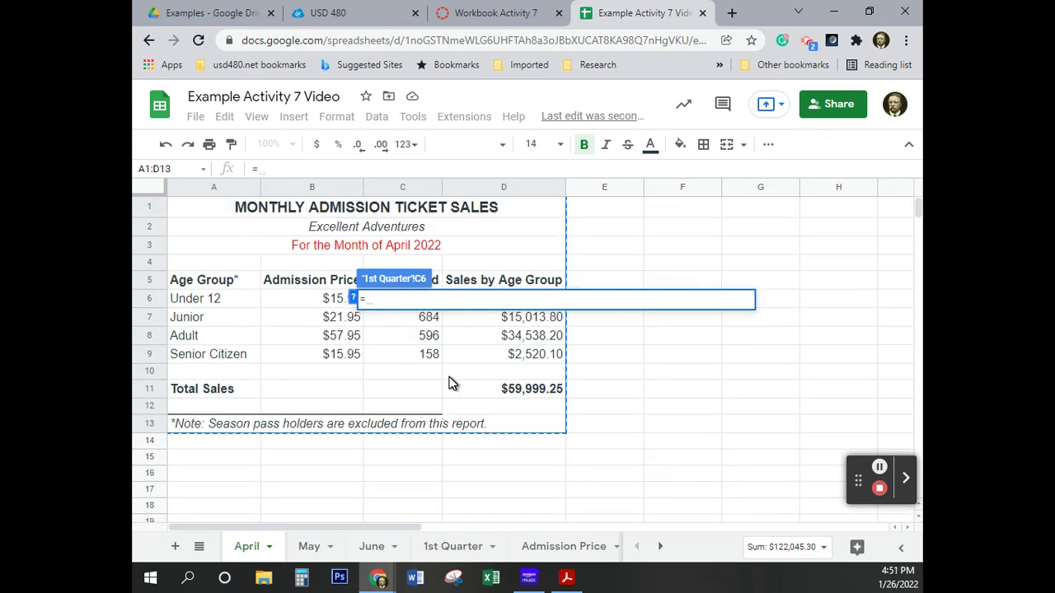
click(918, 211)
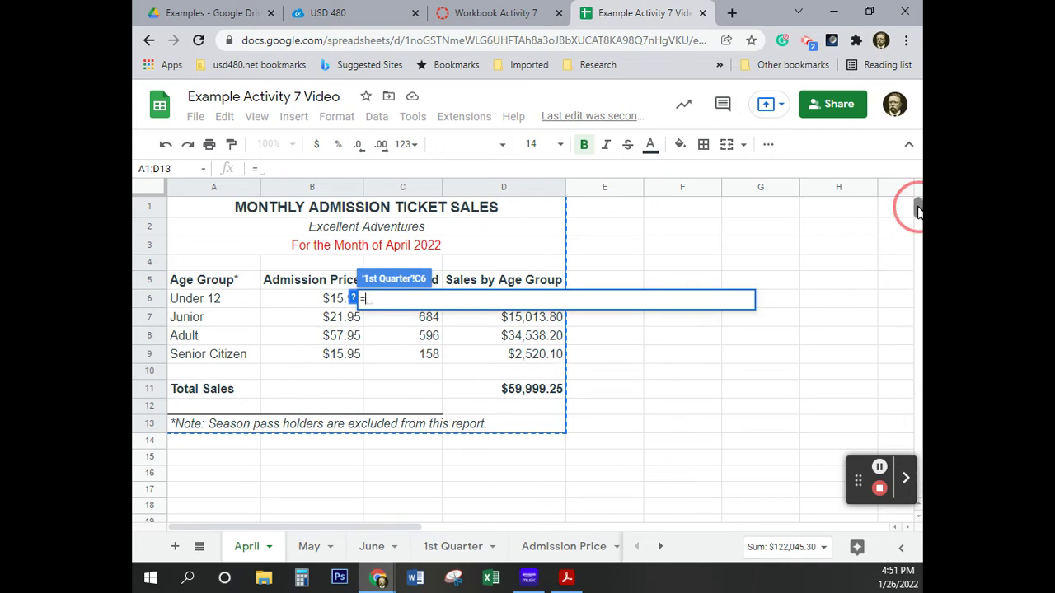
drag(918, 211, 919, 211)
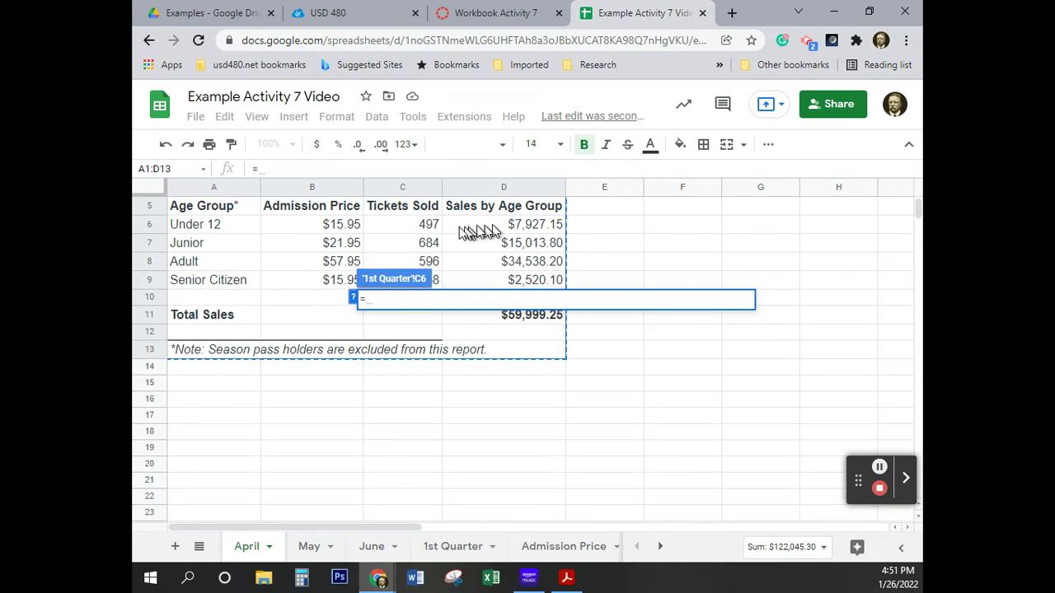
click(408, 224)
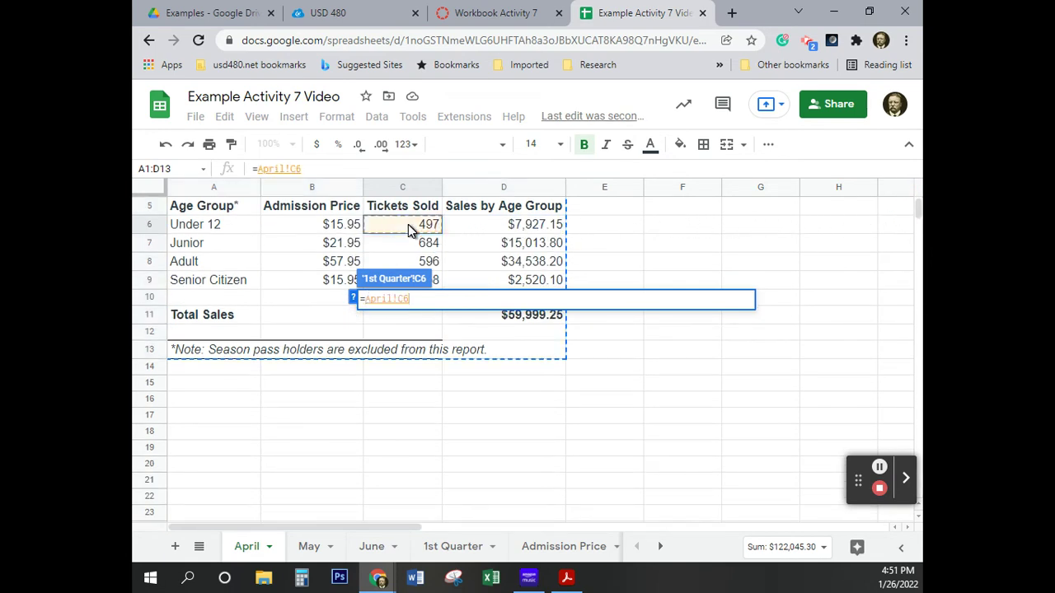
- Add the May and June Under 12 tickets to the formula, completing it as =April!C6+May!C6+June!C6
text(+)
click(310, 548)
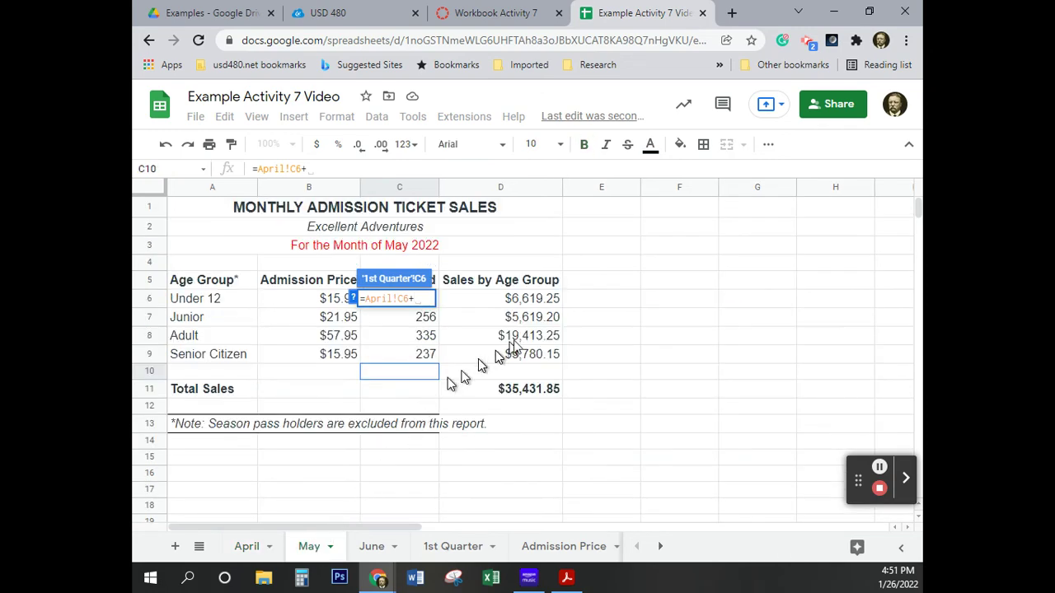
scroll(637, 320, down, 2)
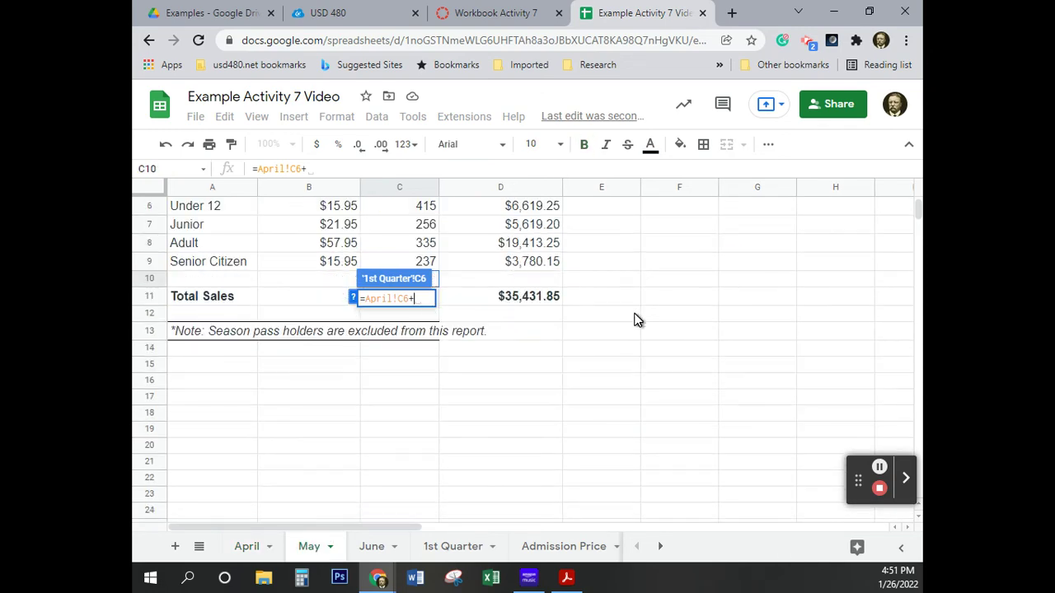
click(417, 207)
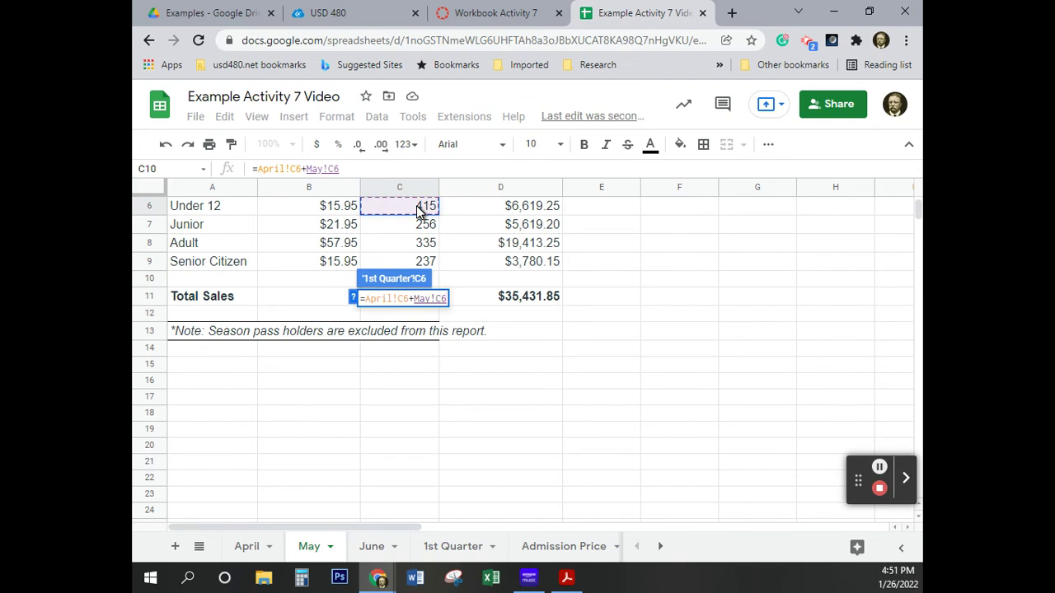
text(+)
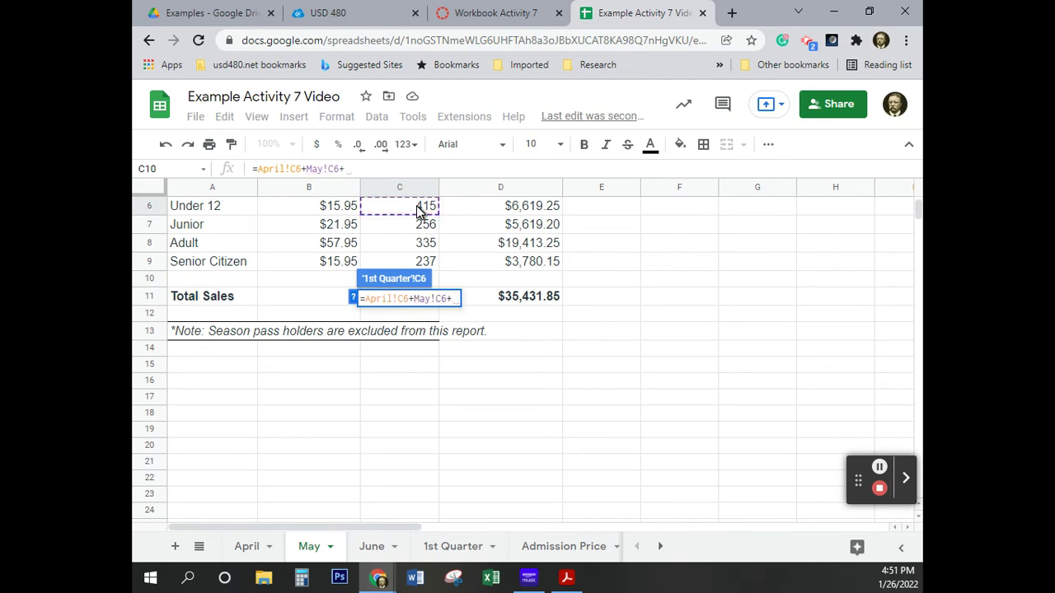
click(372, 546)
scroll(450, 445, down, 1)
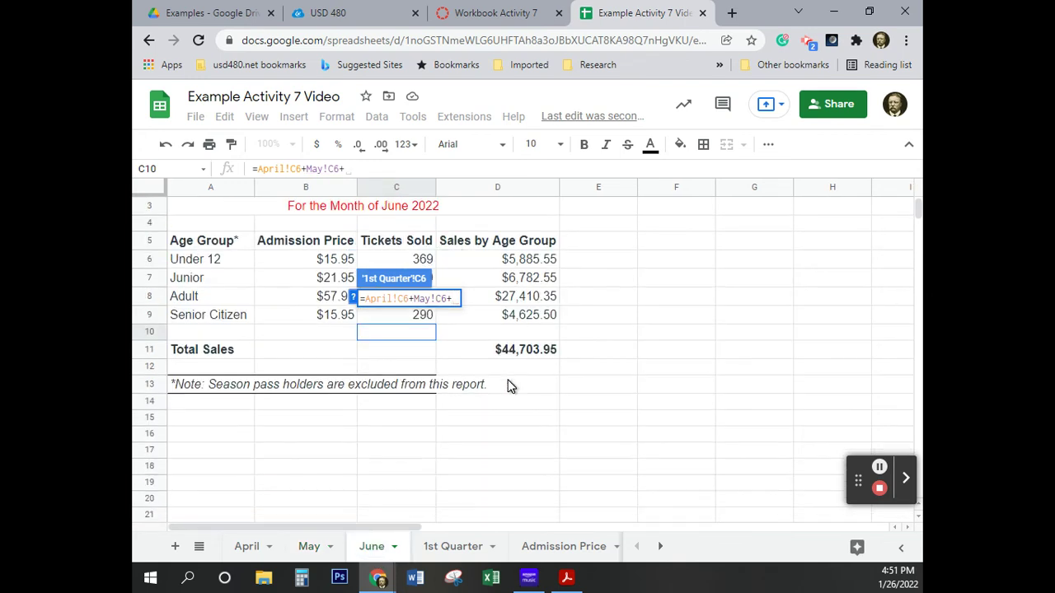
click(421, 261)
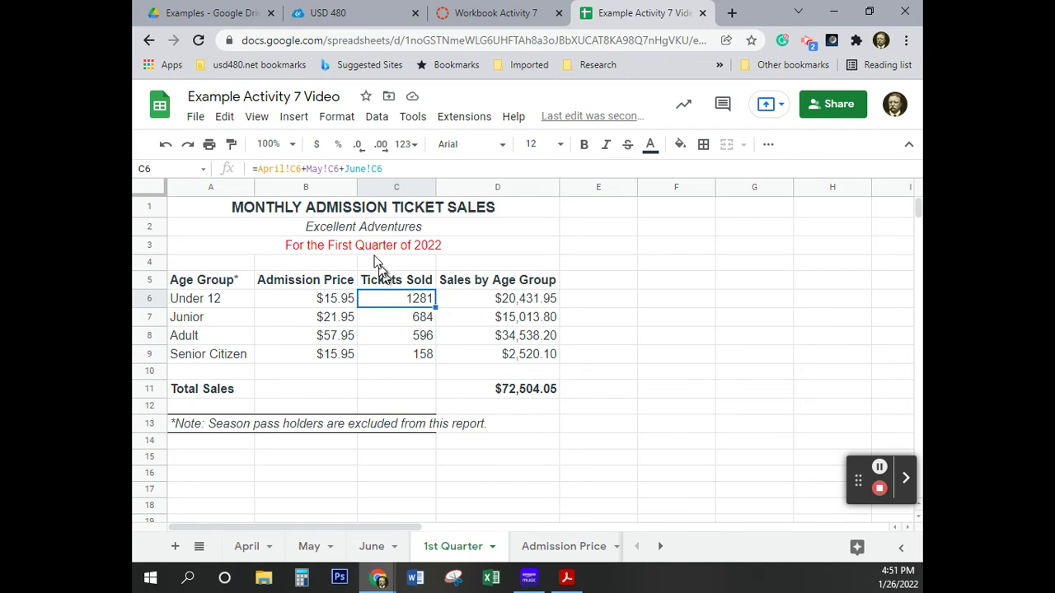
- Fill the Under 12 Tickets Sold formula from C6 through C9 for Junior, Adult and Senior Citizen
click(277, 170)
click(296, 171)
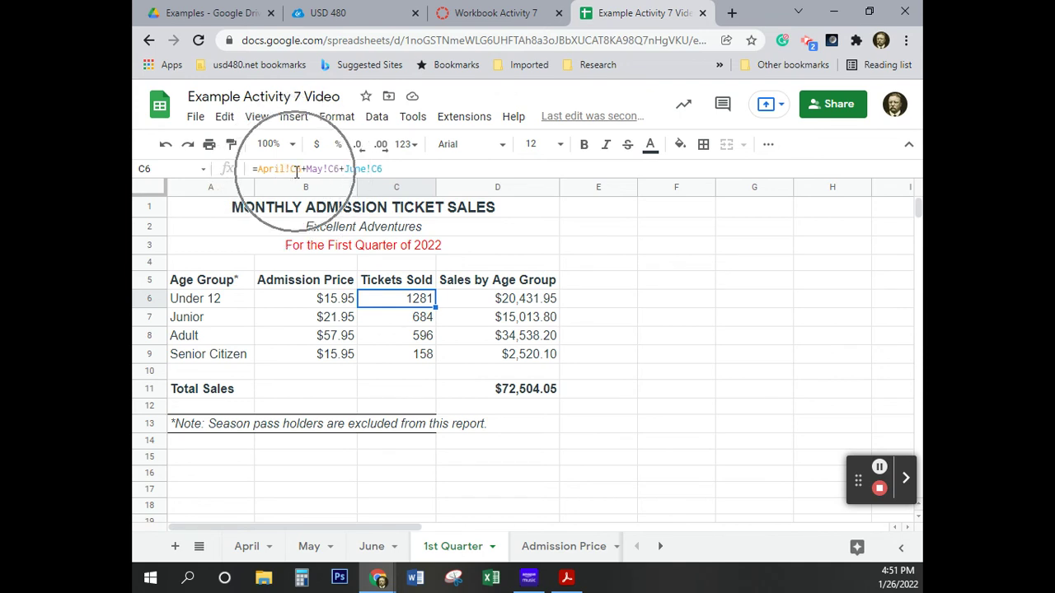
click(340, 171)
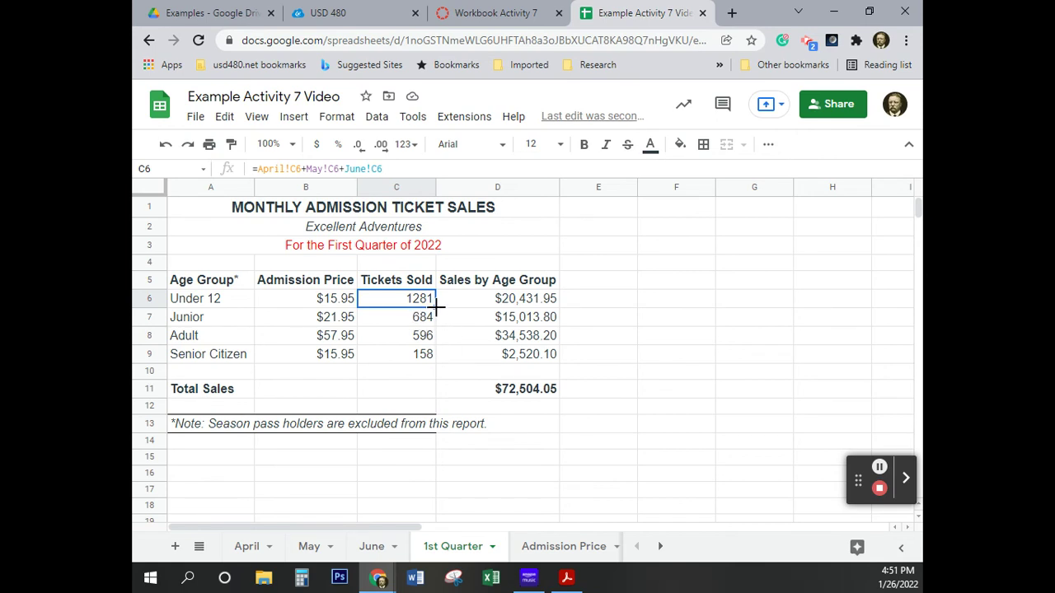
drag(437, 306, 410, 356)
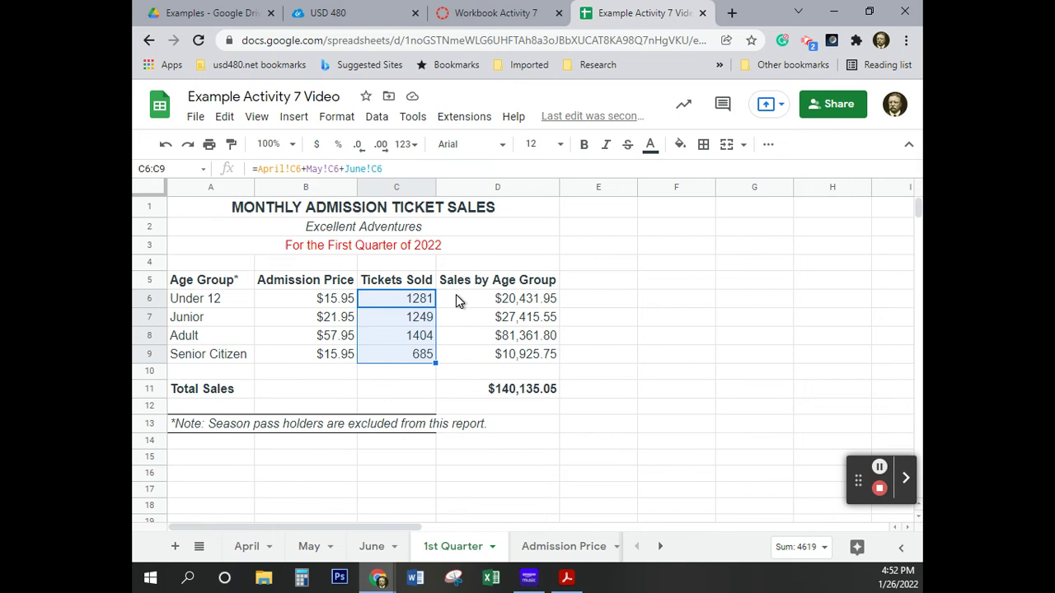
- Display the formulas on the 1st Quarter sheet and widen columns C and B to examine the full sheet references
key(ctrl+grave)
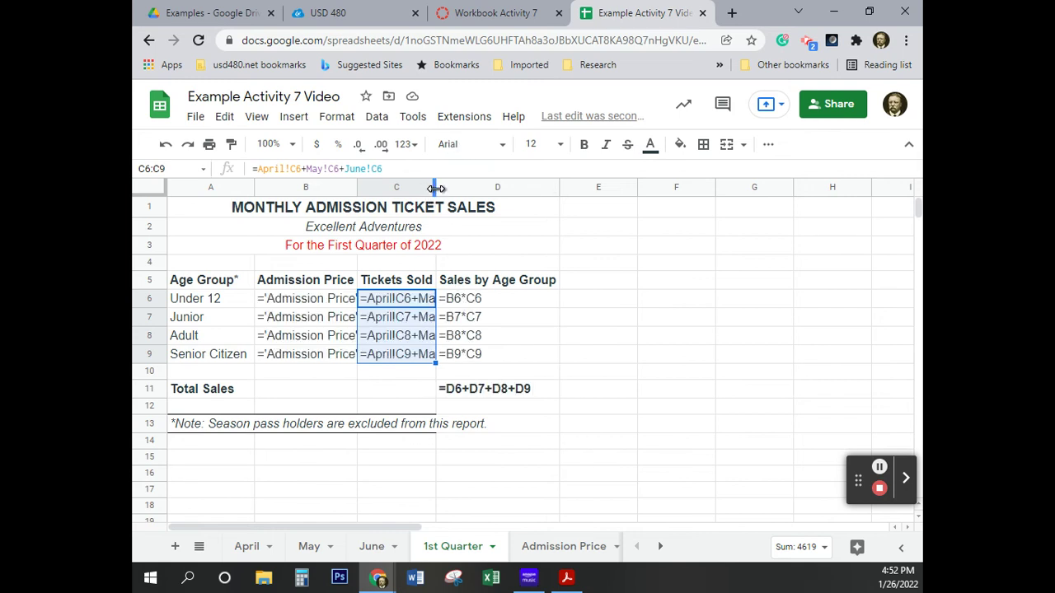
drag(436, 188, 581, 188)
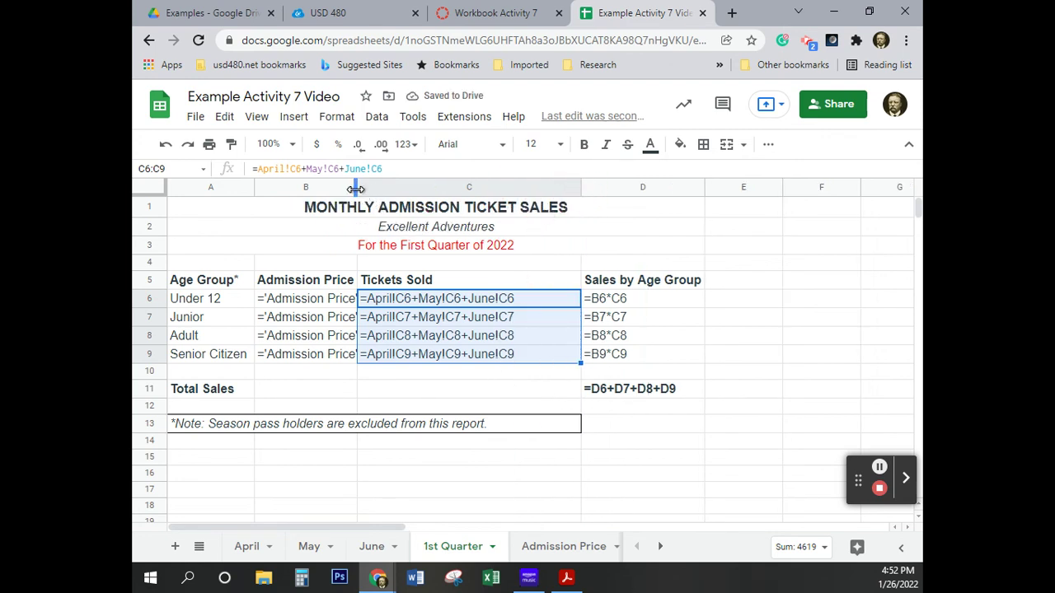
drag(357, 190, 403, 188)
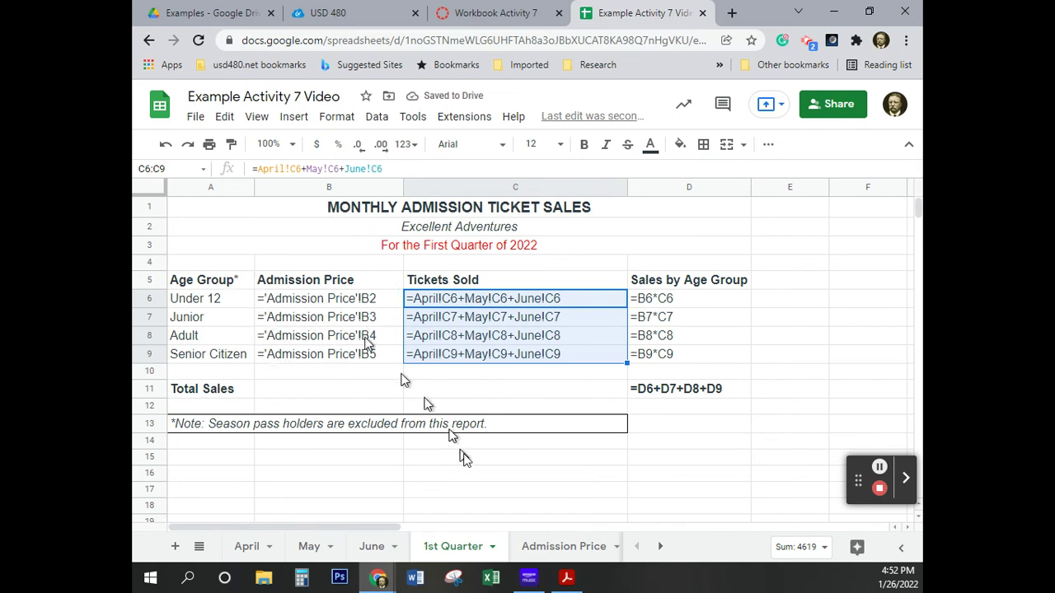
click(586, 556)
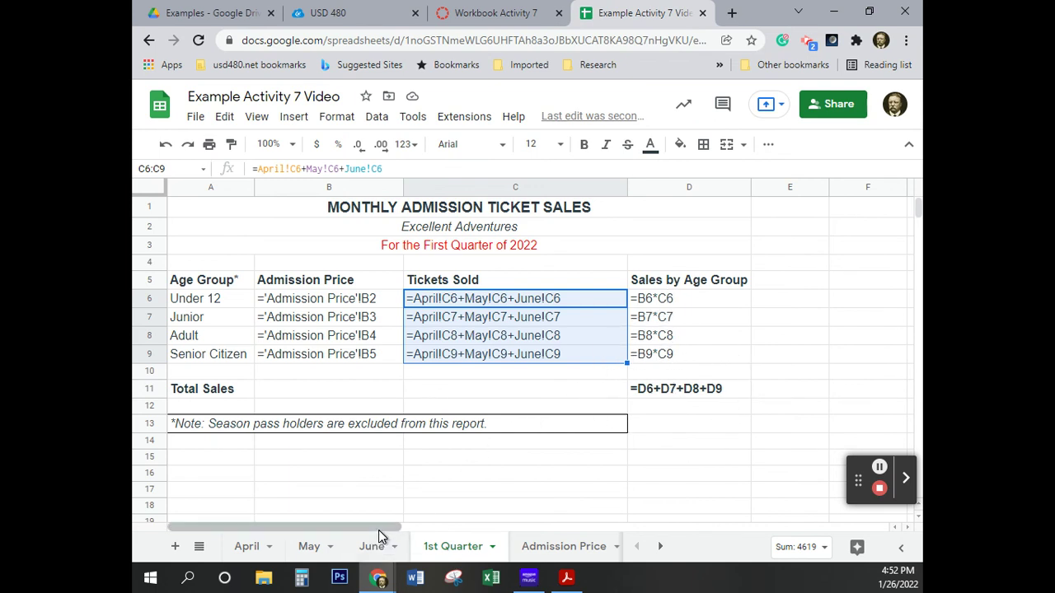
- Switch the 1st Quarter sheet back to showing values and fit columns B and C to their contents
key(ctrl+grave)
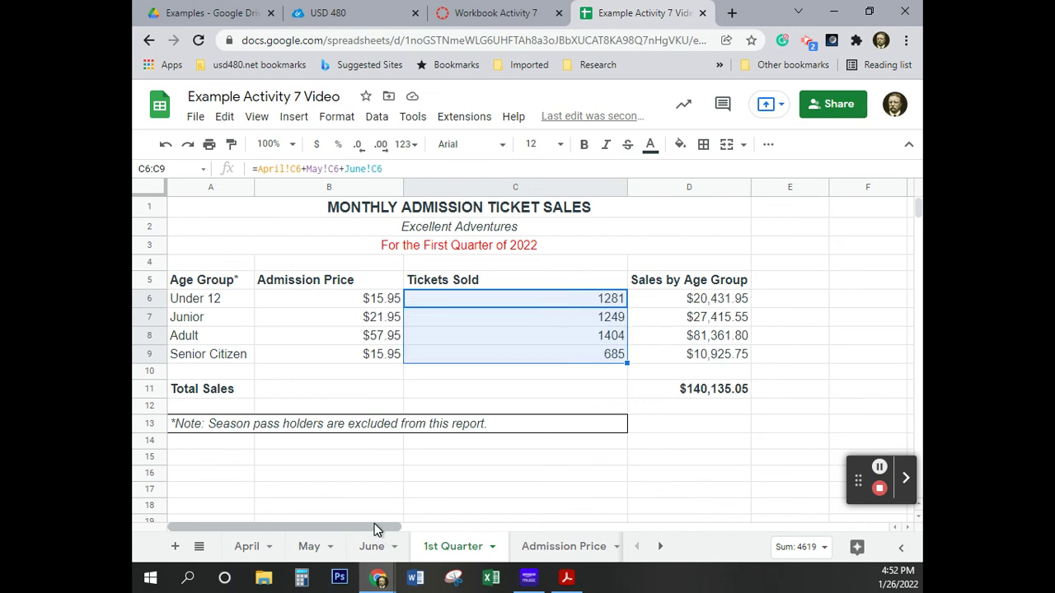
double_click(403, 187)
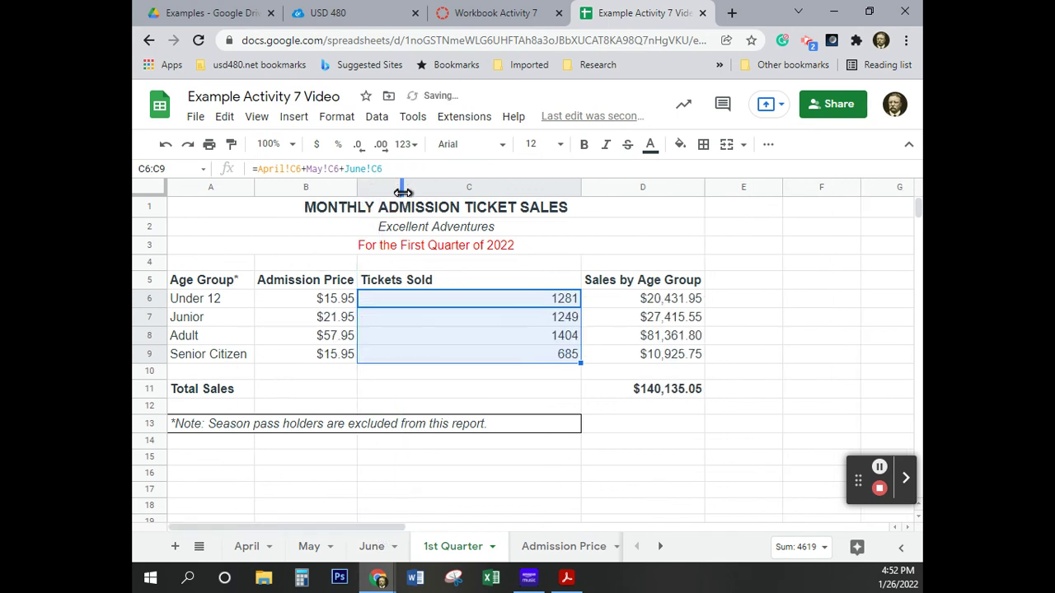
double_click(581, 187)
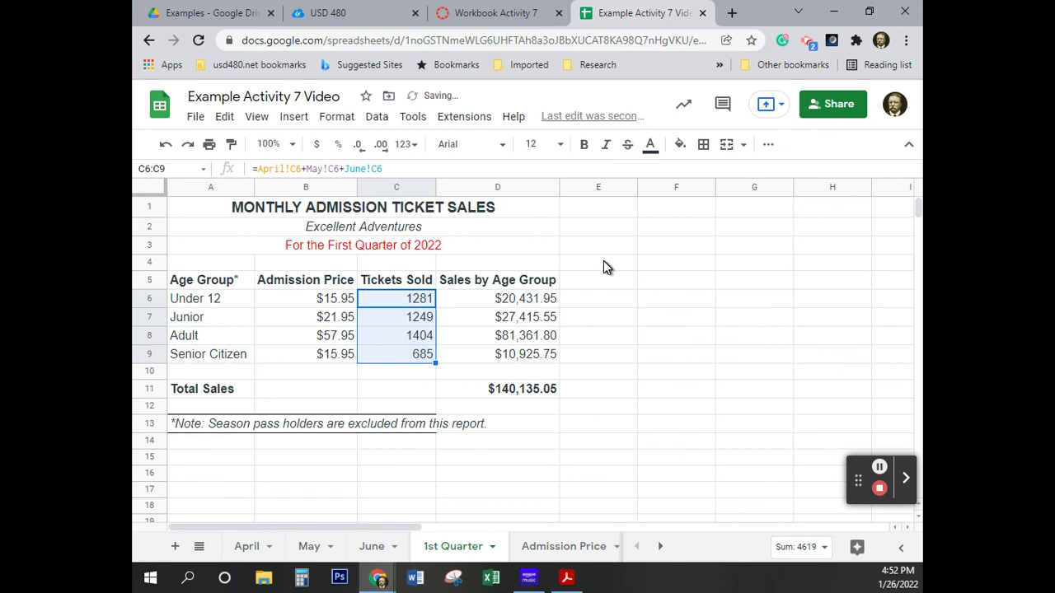